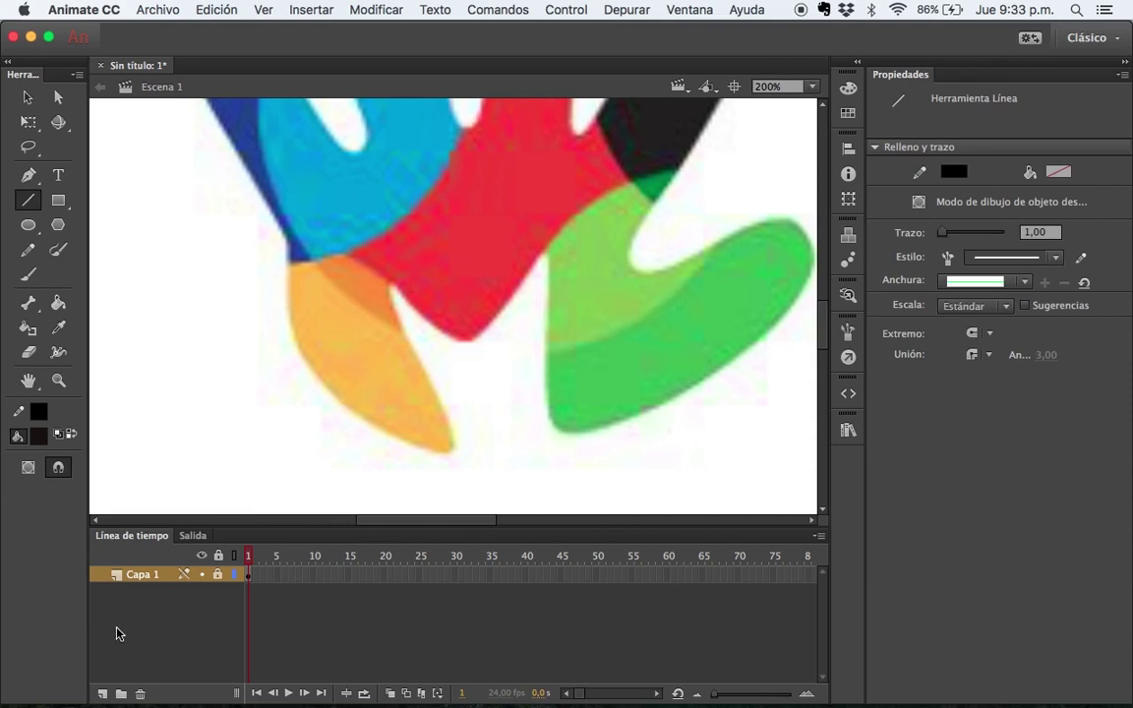
# Add a new layer and draw a line along the orange shape's outer edge, bending it to match the curve
pyautogui.click(102, 693)
pyautogui.scroll(2, 321, 429)
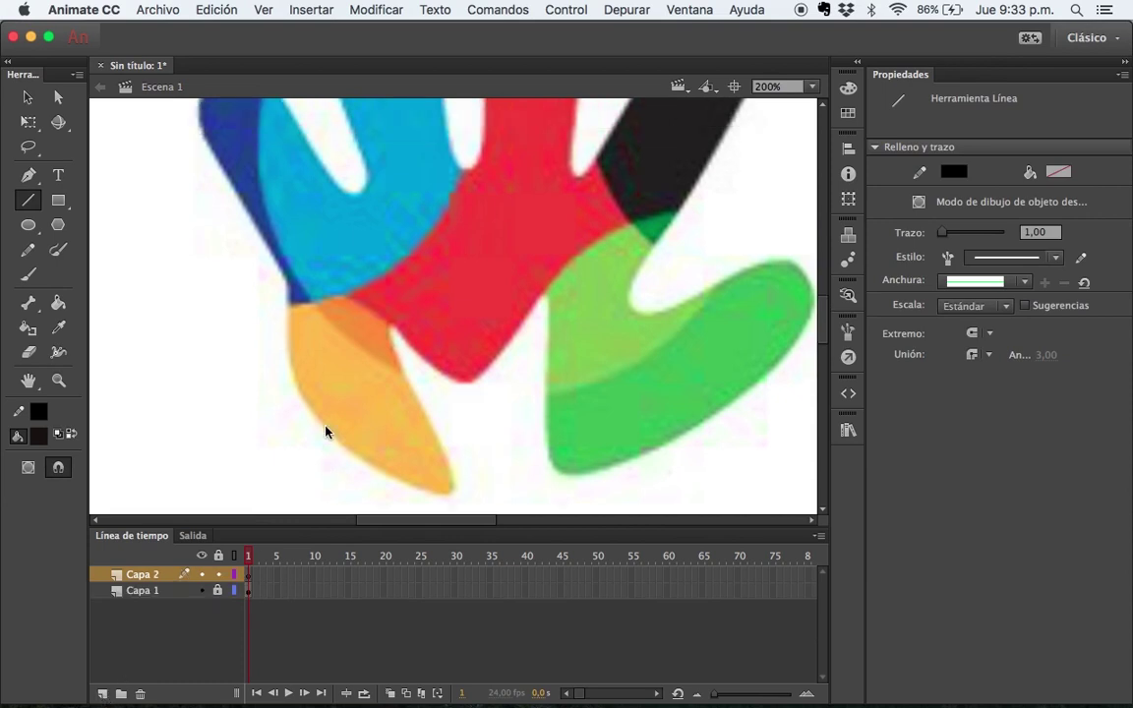
pyautogui.scroll(2, 324, 430)
pyautogui.scroll(-2, 325, 430)
pyautogui.scroll(-4, 299, 318)
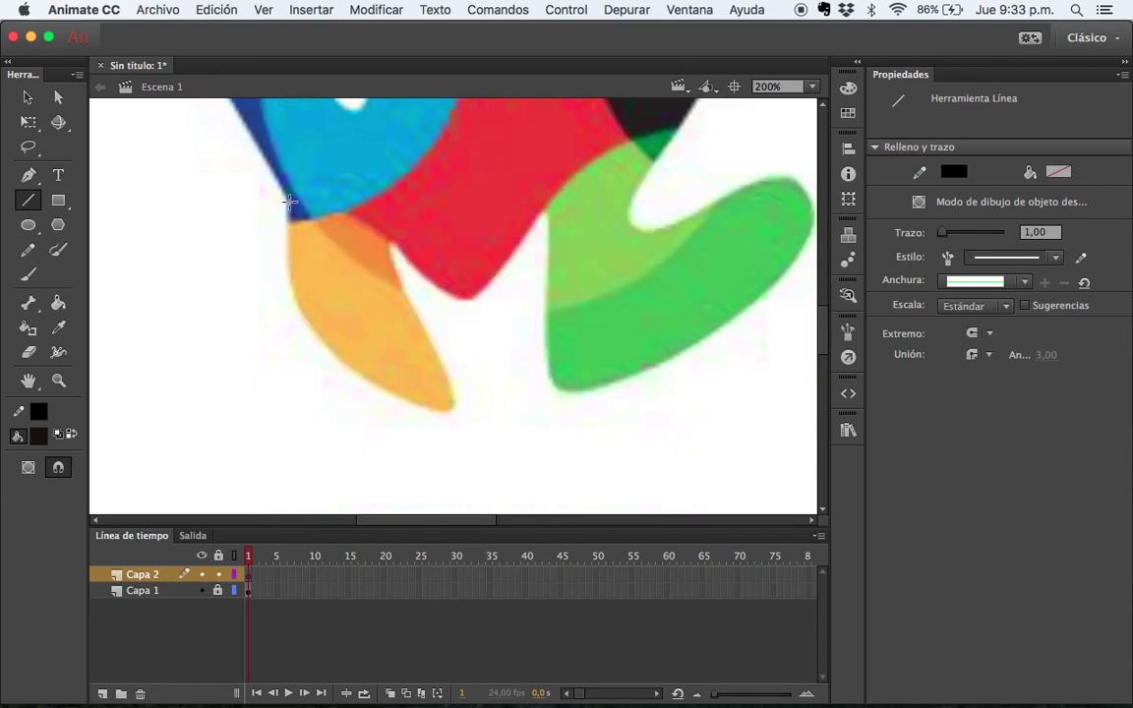
pyautogui.moveTo(288, 200); pyautogui.dragTo(436, 408)
pyautogui.press('v')
pyautogui.moveTo(371, 317); pyautogui.dragTo(321, 346)
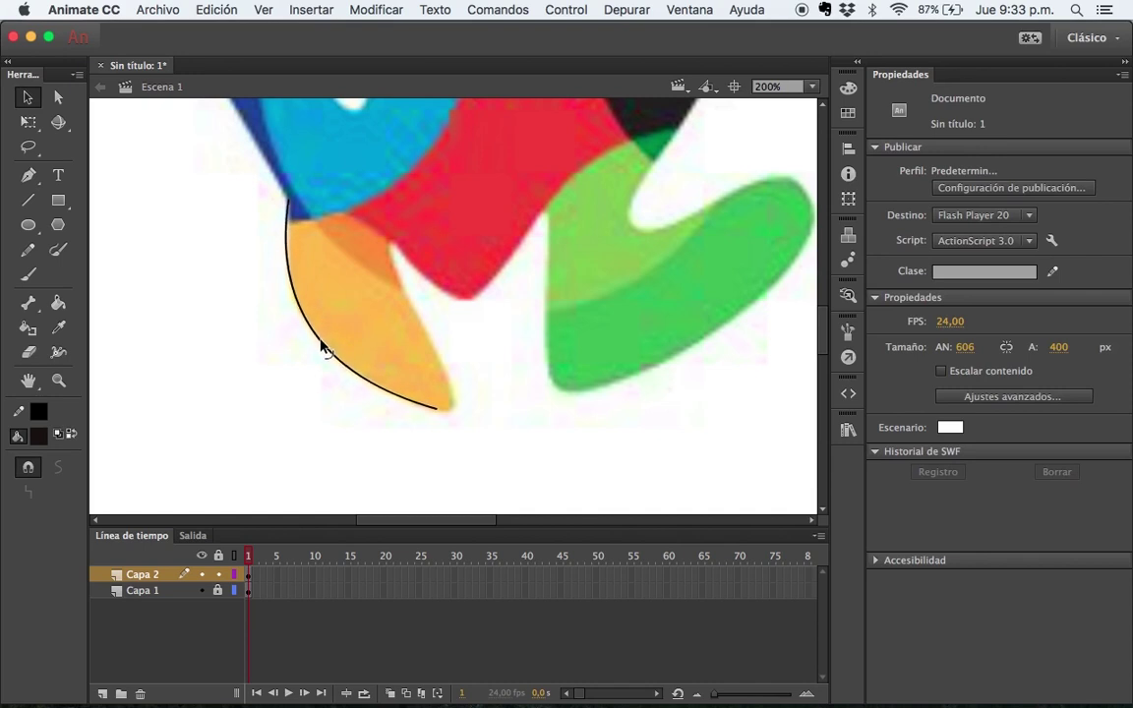
# Nudge the upper end of the orange-edge curve onto the border of the dark blue area
pyautogui.press('z')
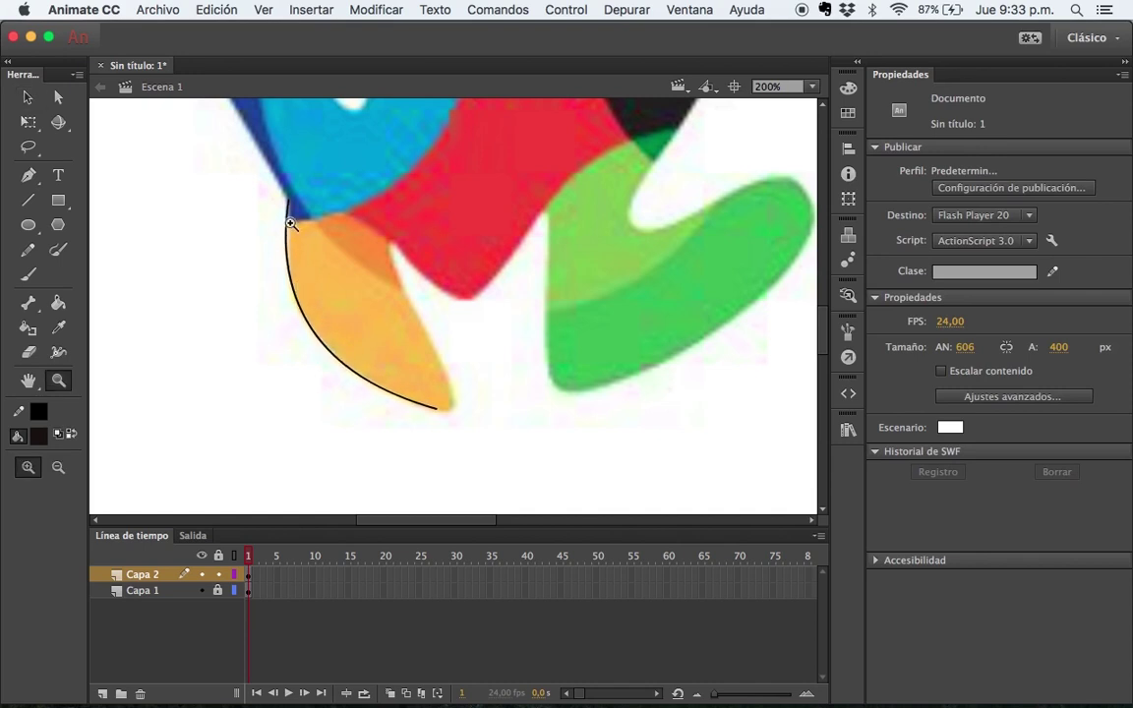
pyautogui.click(290, 228)
pyautogui.hscroll(3, 430, 374)
pyautogui.scroll(-2, 430, 373)
pyautogui.hscroll(3, 430, 374)
pyautogui.hscroll(-3, 429, 374)
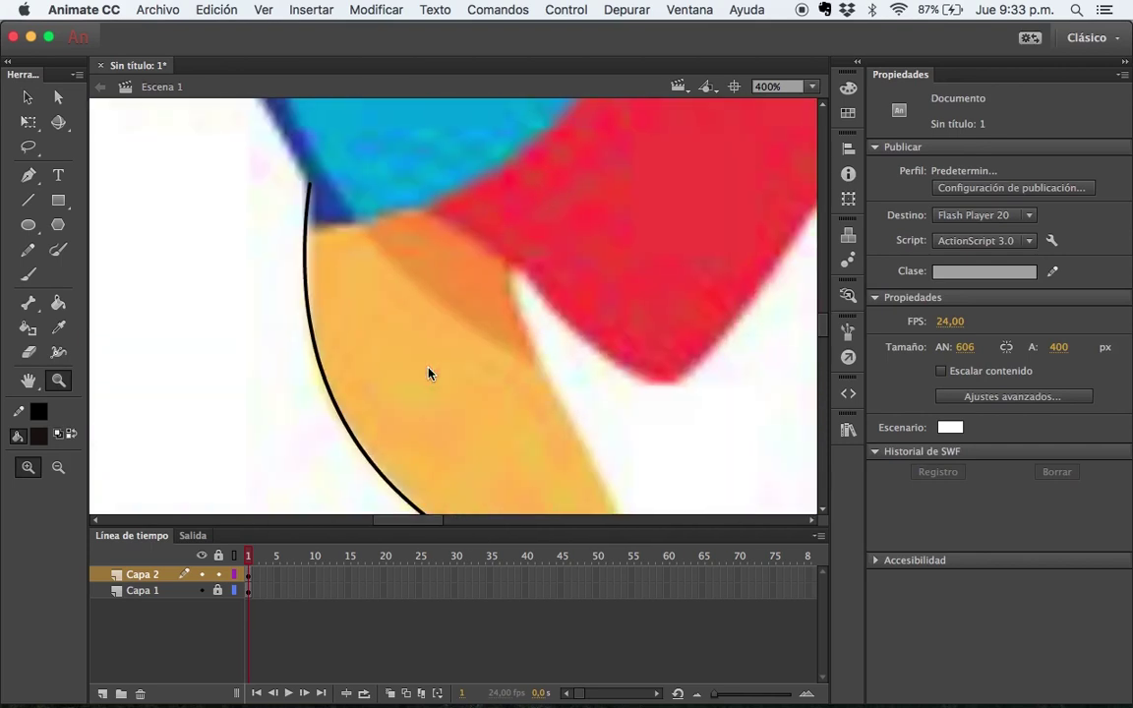
pyautogui.scroll(-2, 430, 374)
pyautogui.hscroll(3, 429, 374)
pyautogui.scroll(-2, 430, 374)
pyautogui.hscroll(-3, 430, 374)
pyautogui.scroll(3, 430, 374)
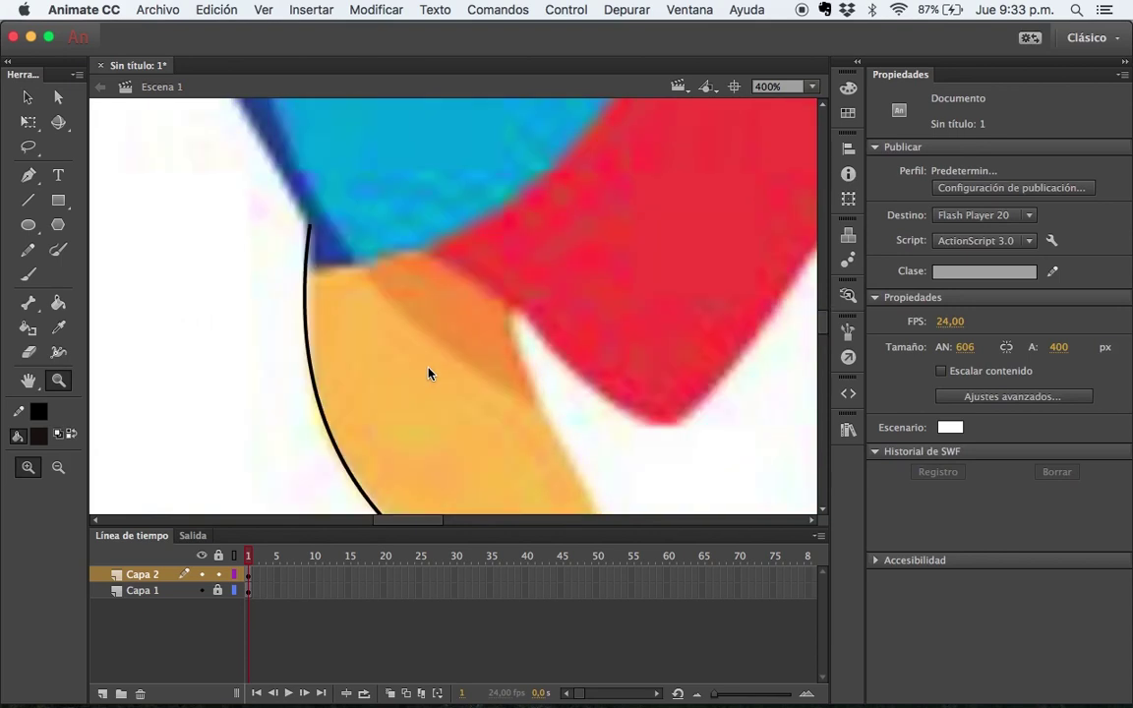
pyautogui.press('v')
pyautogui.moveTo(311, 229)
pyautogui.mouseDown()
pyautogui.moveTo(318, 267)
pyautogui.moveTo(310, 227)
pyautogui.mouseUp()
pyautogui.scroll(-2, 337, 289)
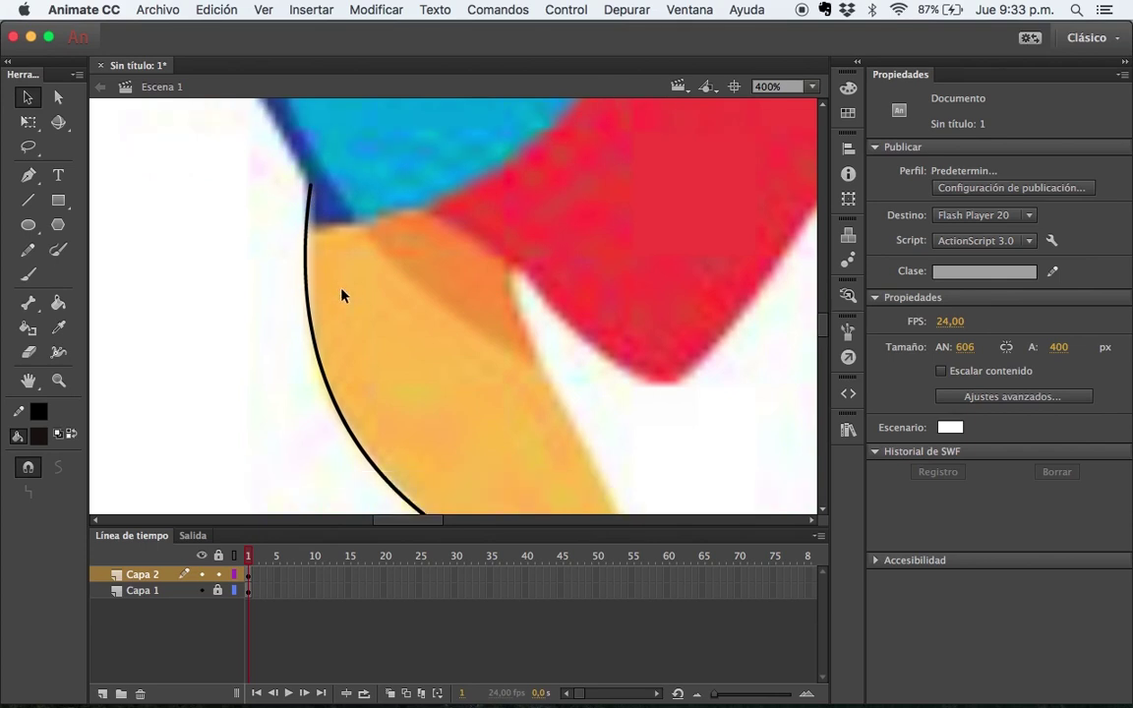
# Adjust the Bézier handles at both ends of the traced curve so it follows the orange shape's outer edge
pyautogui.press('z')
pyautogui.keyDown('alt'); pyautogui.click(341, 293); pyautogui.keyUp('alt')
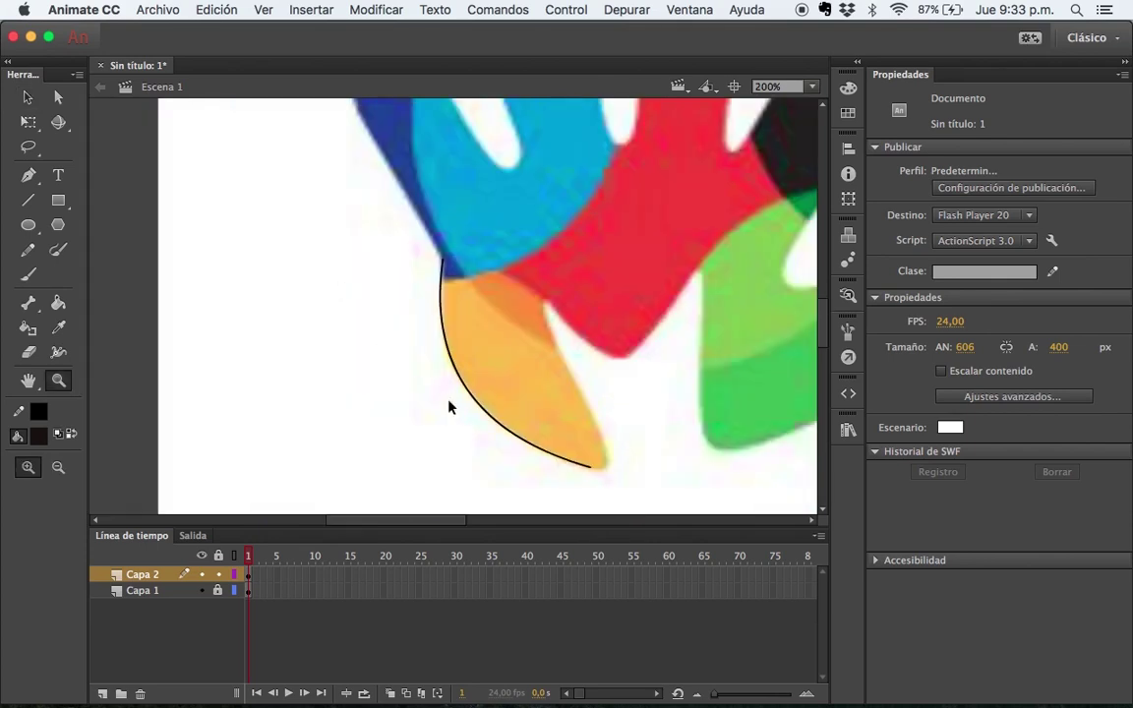
pyautogui.press('v')
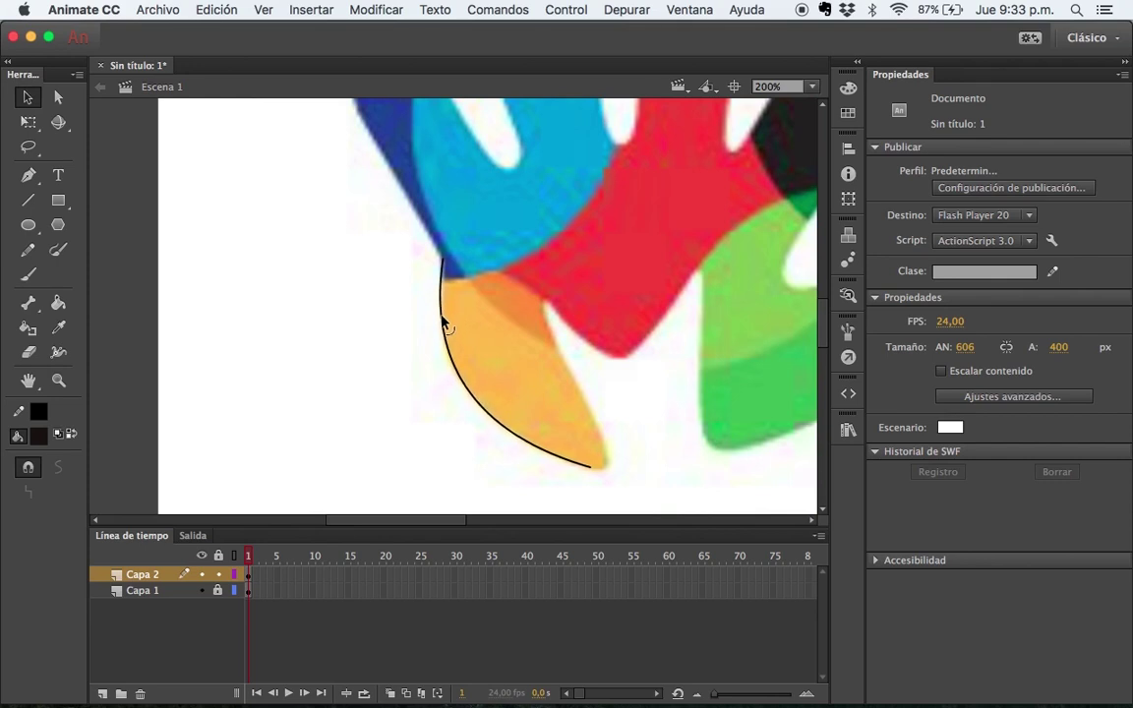
pyautogui.press('z')
pyautogui.click(455, 291)
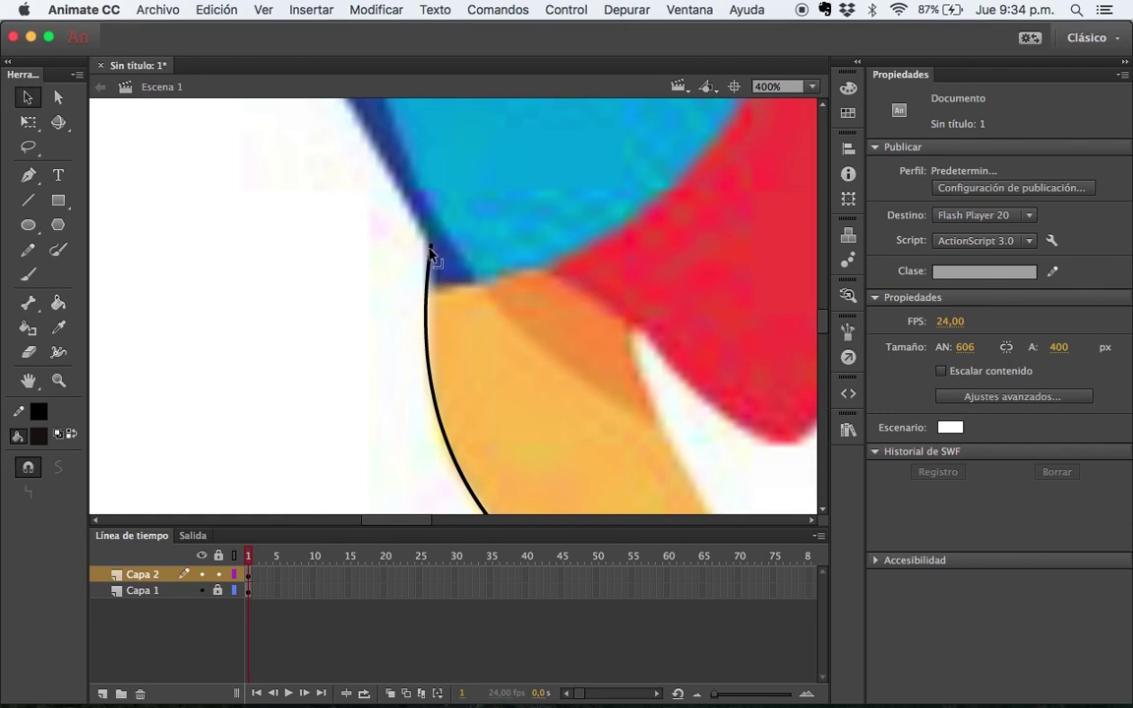
pyautogui.press('a')
pyautogui.click(432, 251)
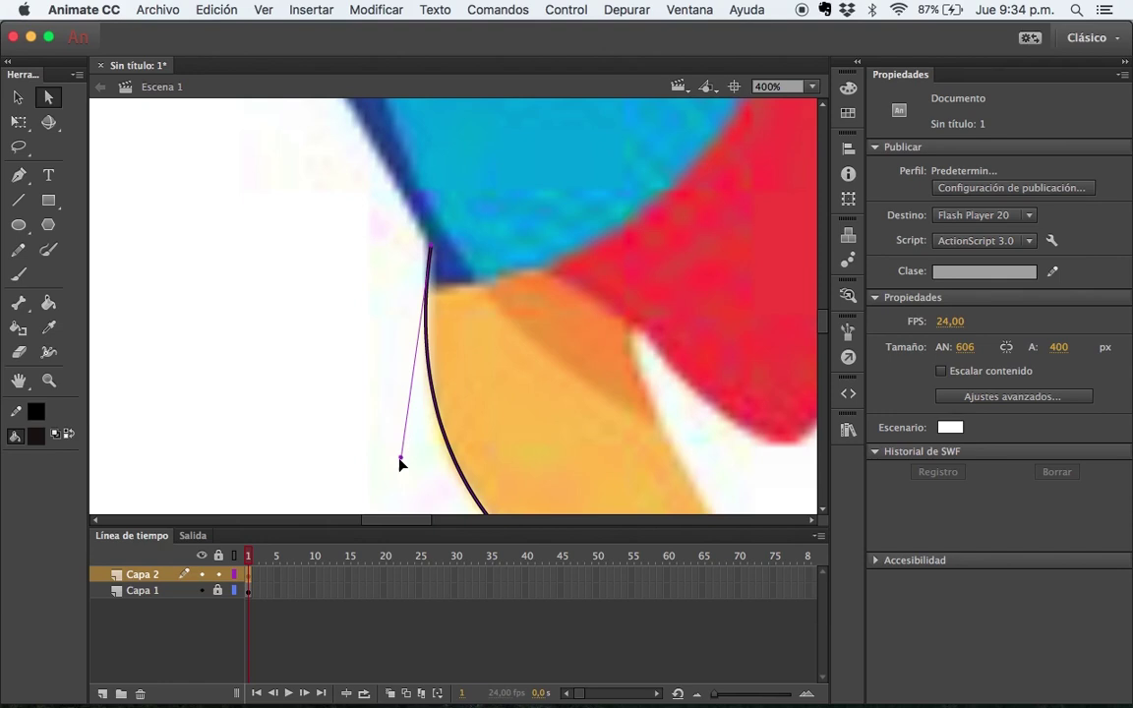
pyautogui.moveTo(400, 459); pyautogui.dragTo(427, 455)
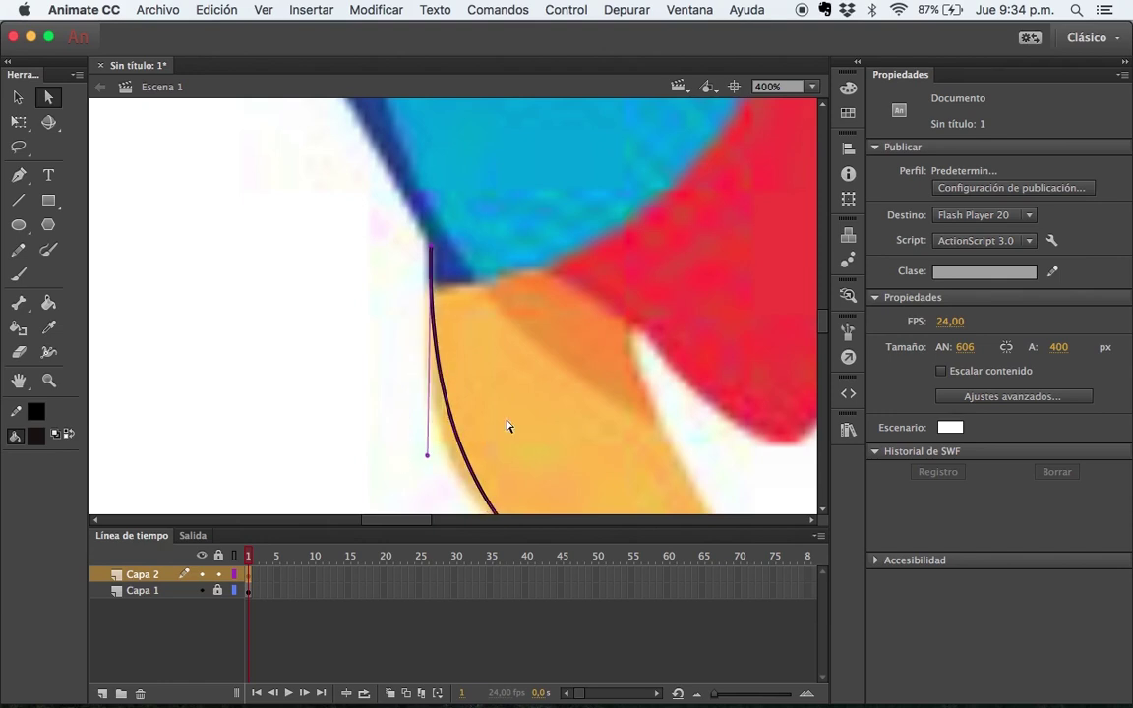
pyautogui.scroll(-10, 507, 424)
pyautogui.scroll(6, 506, 425)
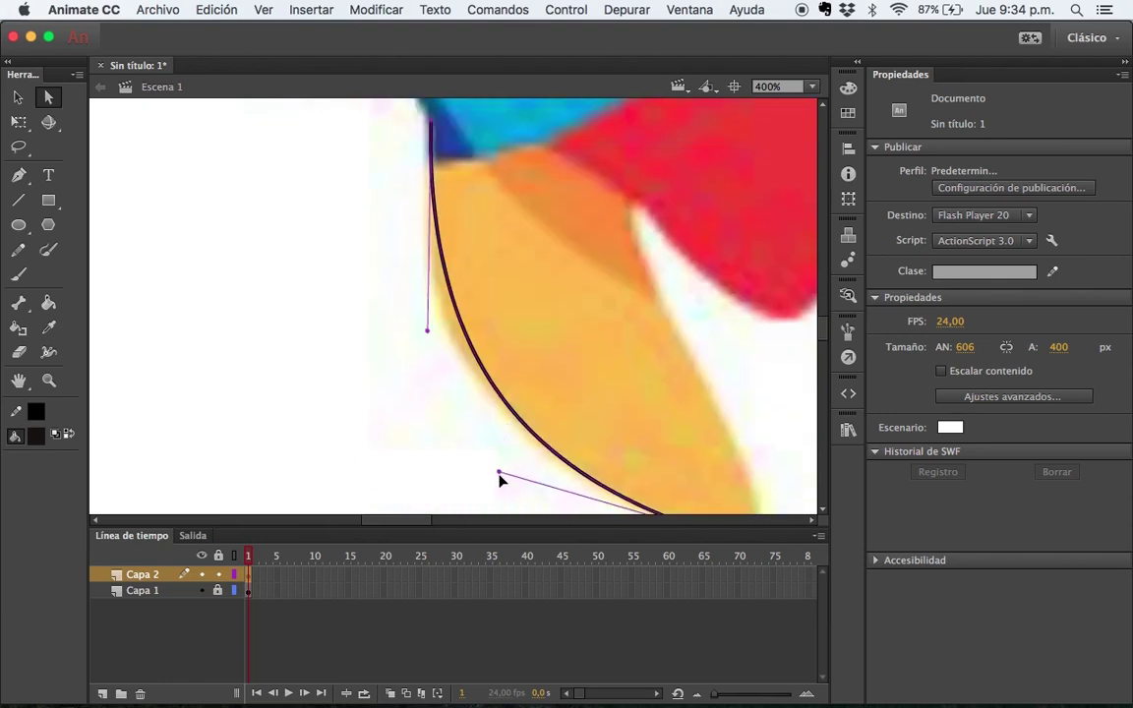
pyautogui.moveTo(499, 473); pyautogui.dragTo(438, 424)
pyautogui.press('z')
pyautogui.keyDown('alt'); pyautogui.click(562, 407); pyautogui.keyUp('alt')
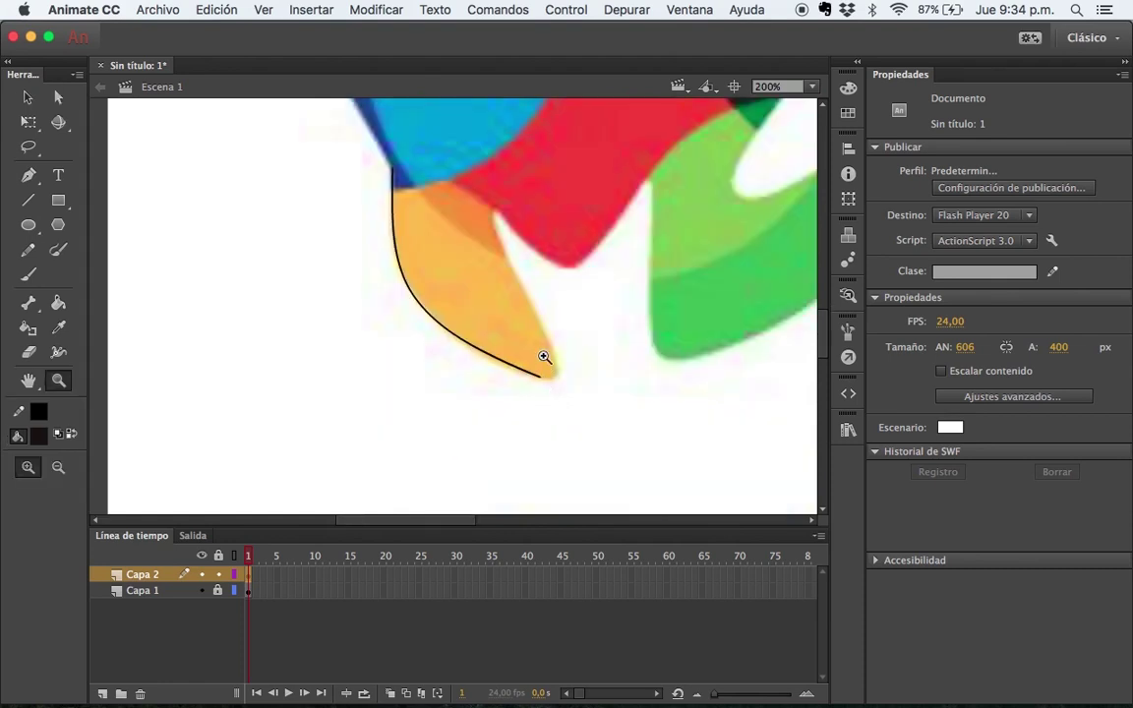
pyautogui.press('v')
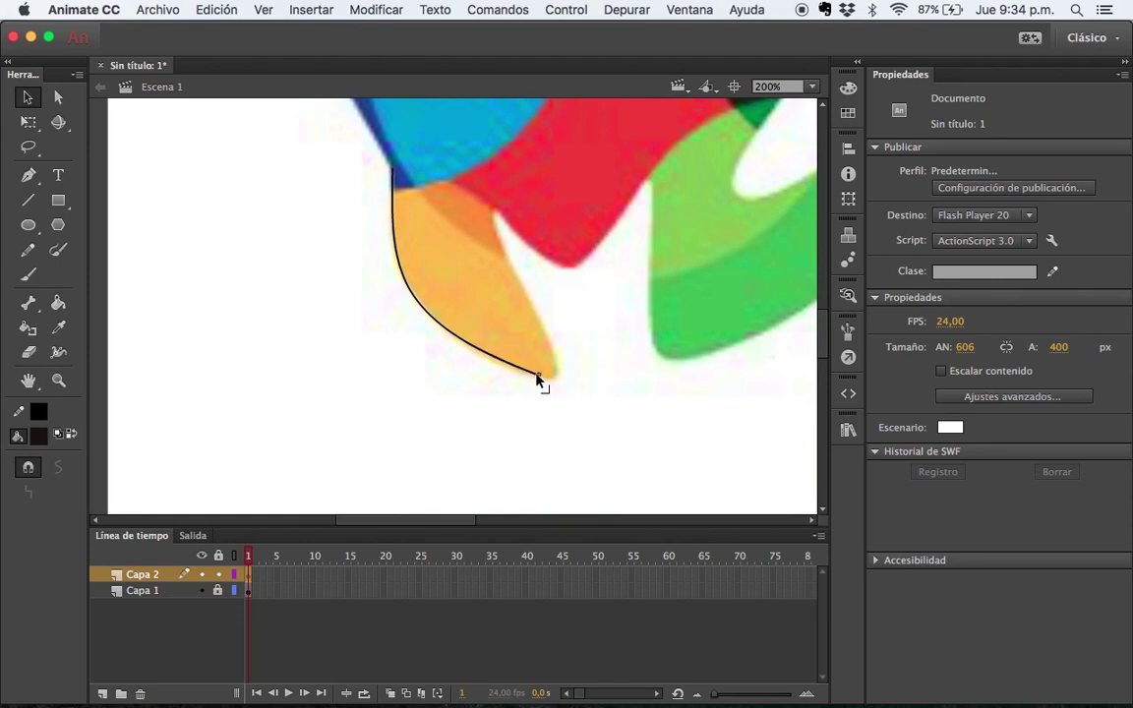
# Extend the outline with straight lines up the dark blue finger to its tip, then bend the tip segment around the rounded edge
pyautogui.scroll(5, 523, 331)
pyautogui.press('n')
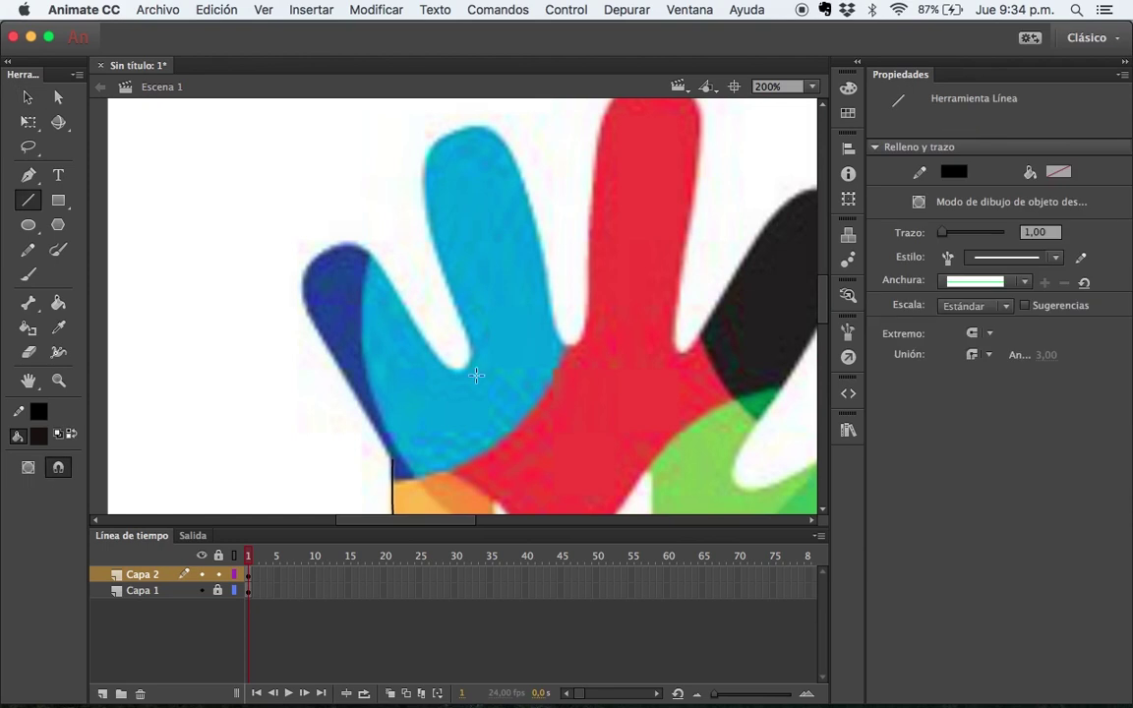
pyautogui.moveTo(392, 457)
pyautogui.mouseDown()
pyautogui.moveTo(308, 316)
pyautogui.moveTo(338, 246)
pyautogui.mouseUp()
pyautogui.press('v')
pyautogui.press('super+equal')
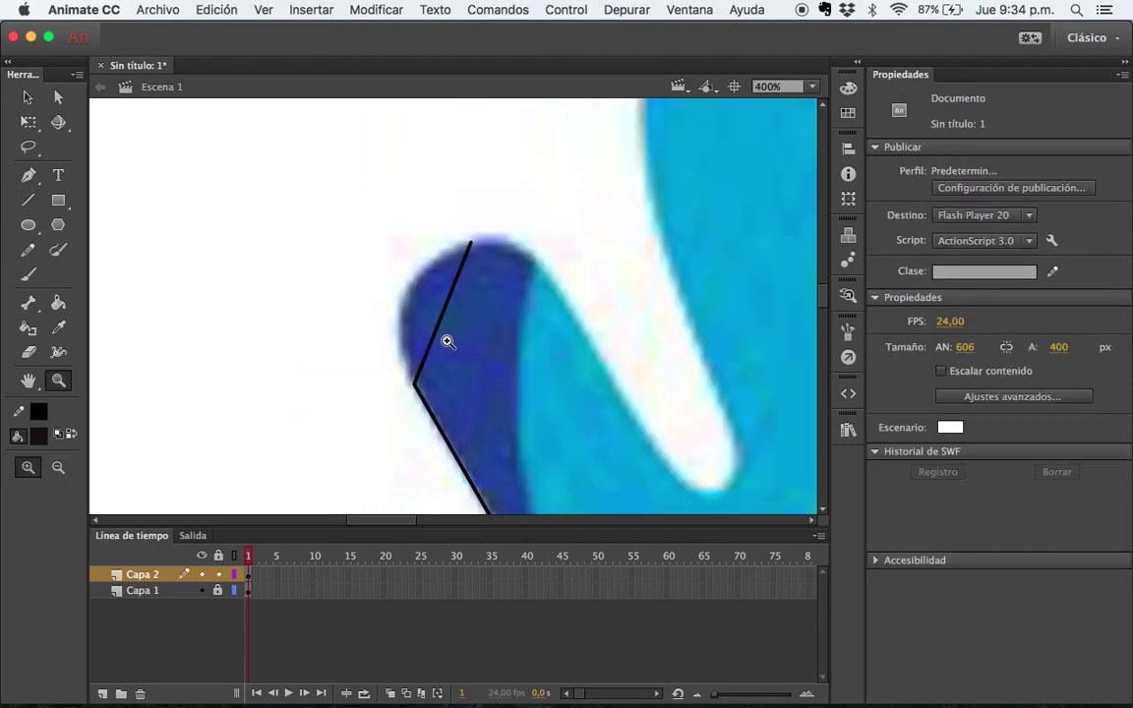
pyautogui.moveTo(441, 323); pyautogui.dragTo(405, 313)
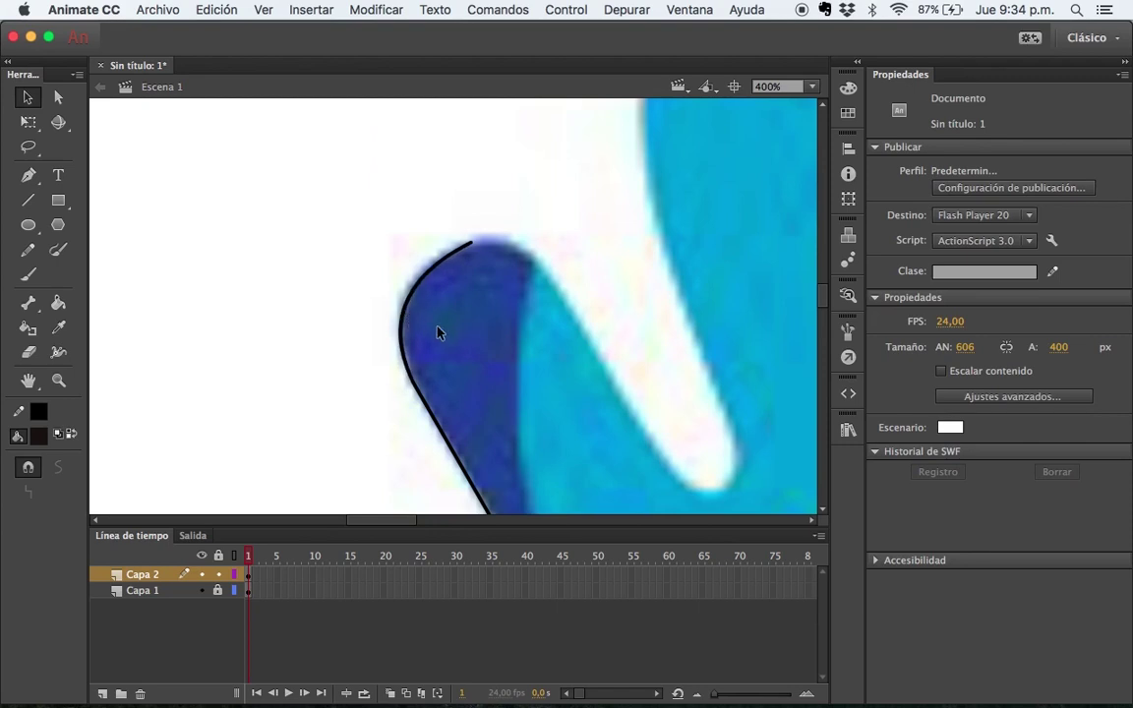
pyautogui.scroll(-5, 435, 324)
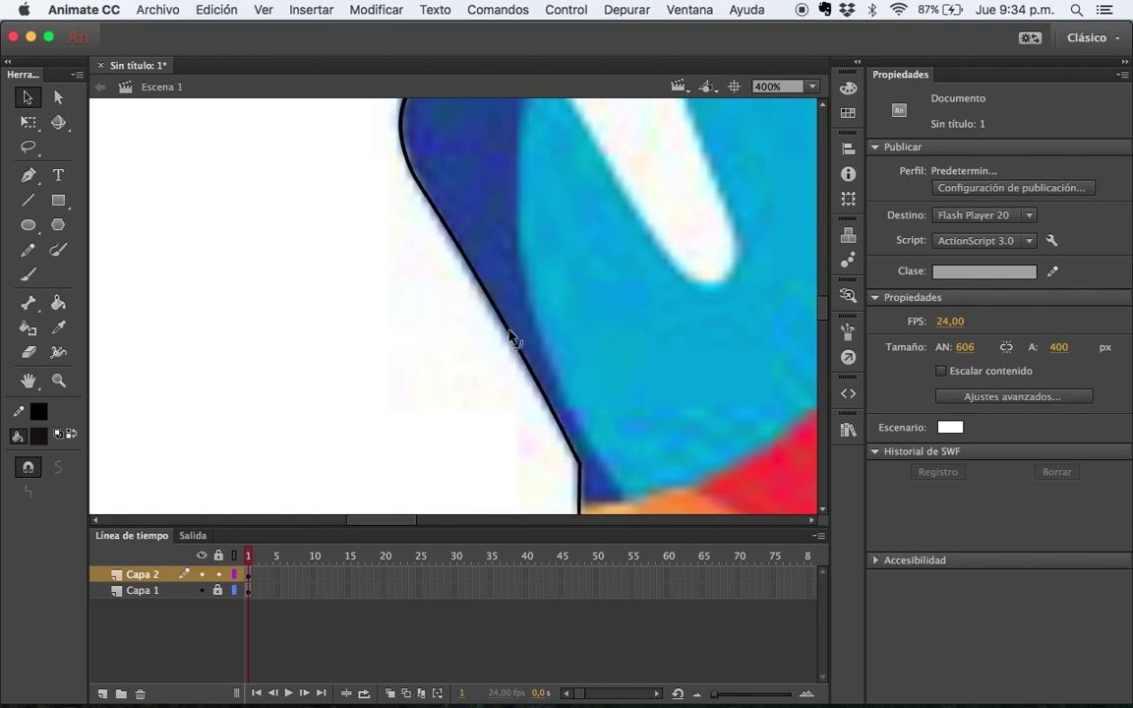
pyautogui.scroll(5, 506, 278)
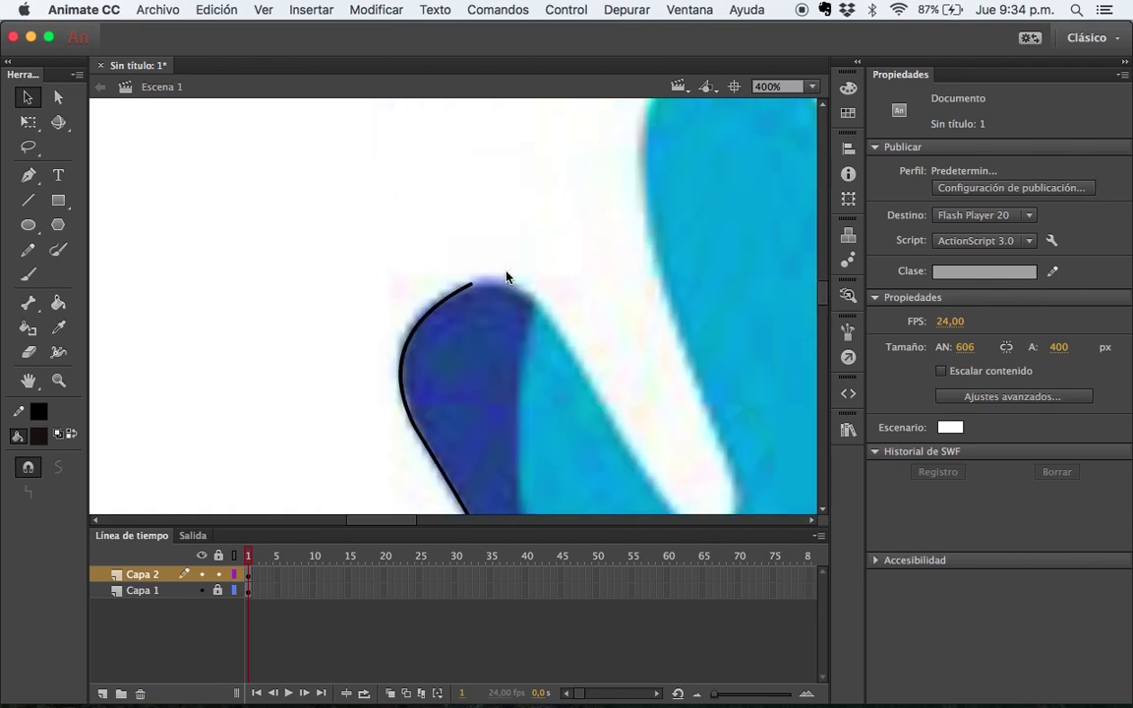
pyautogui.scroll(-1, 500, 306)
pyautogui.hscroll(2, 494, 285)
pyautogui.scroll(-1, 493, 285)
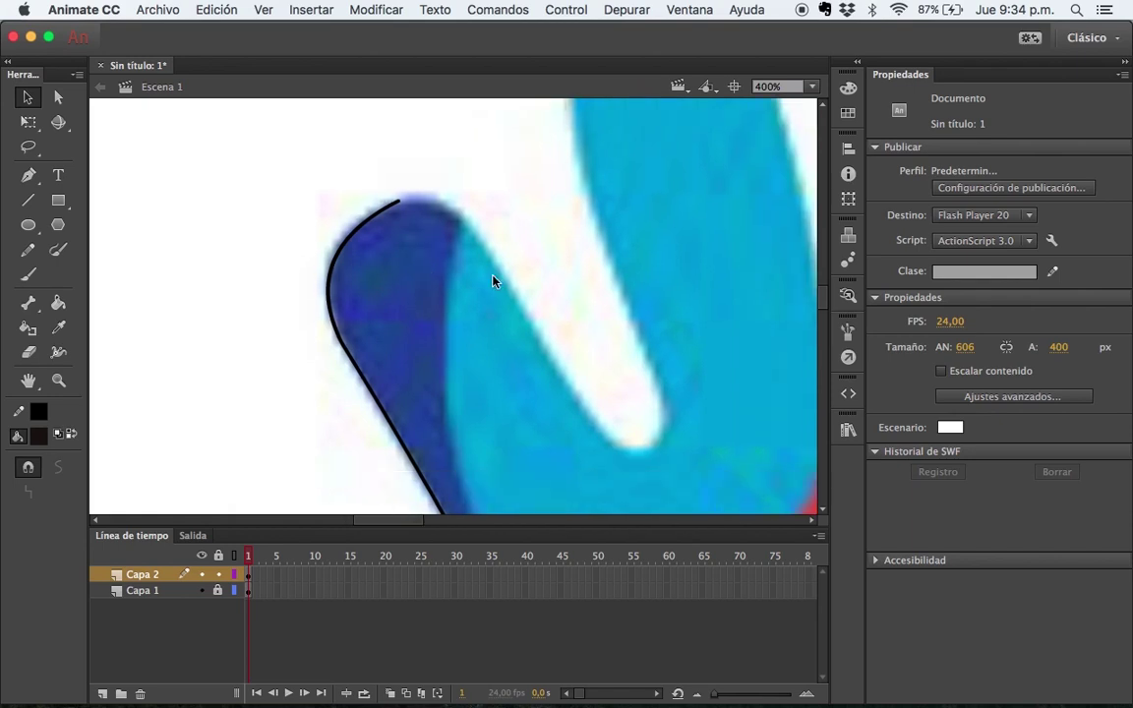
pyautogui.press('n')
pyautogui.moveTo(395, 202); pyautogui.dragTo(626, 294)
pyautogui.press('v')
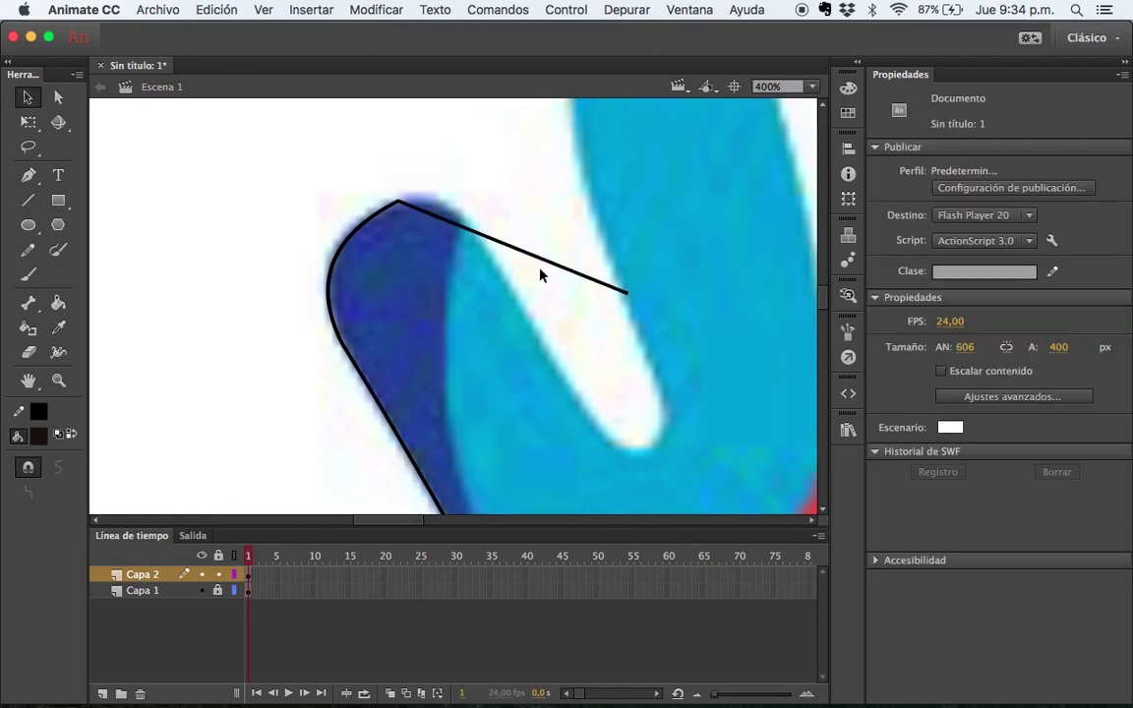
pyautogui.moveTo(539, 263); pyautogui.dragTo(645, 425)
pyautogui.press('super+z')
pyautogui.press('super+z')
pyautogui.press('super+z')
pyautogui.press('super+z')
# Draw a line from the dark blue fingertip down to the finger's inner edge and bend it over the tip
pyautogui.press('n')
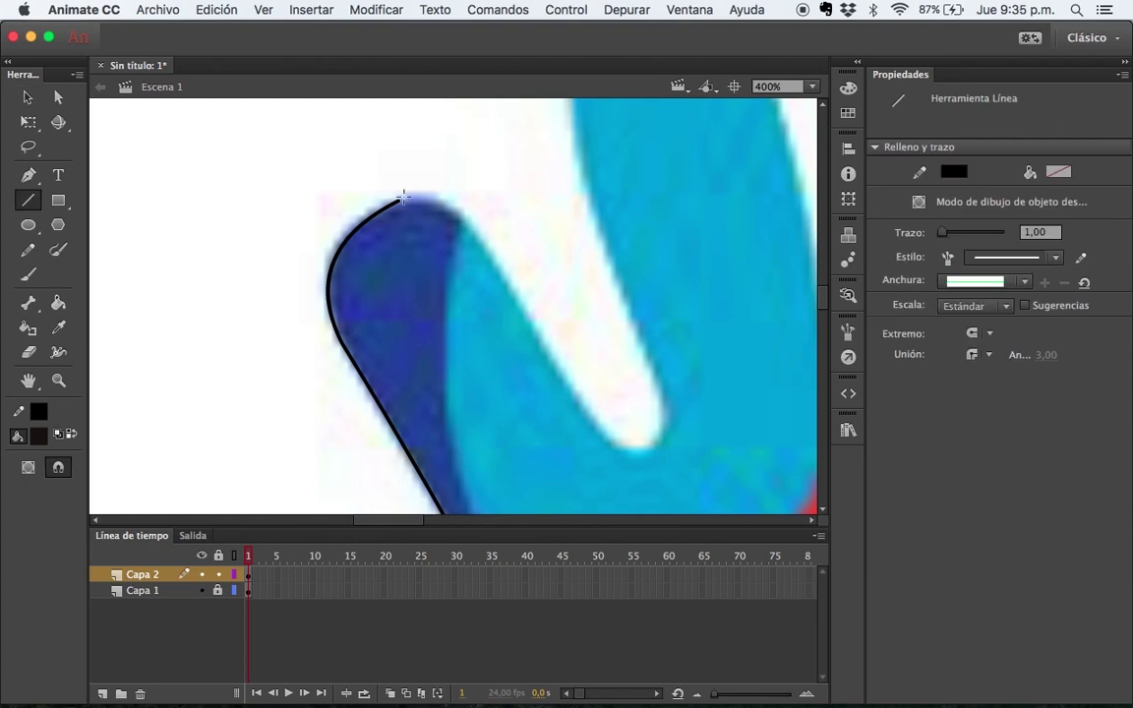
pyautogui.moveTo(398, 201); pyautogui.dragTo(570, 390)
pyautogui.press('v')
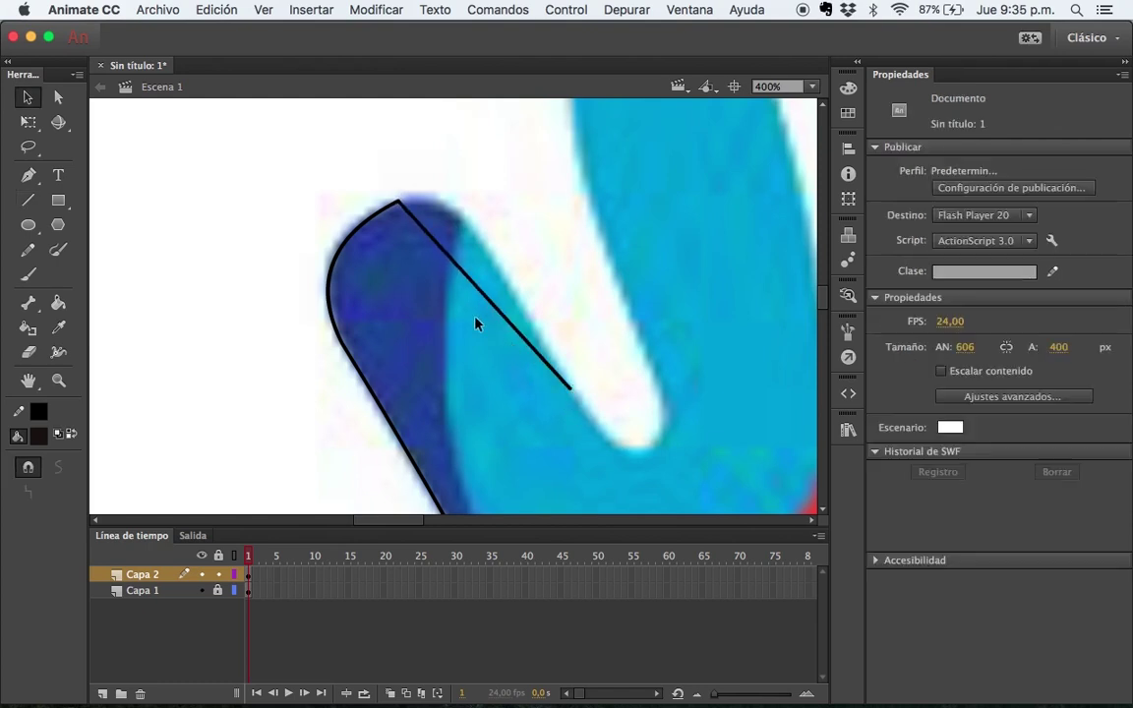
pyautogui.moveTo(434, 274); pyautogui.dragTo(426, 183)
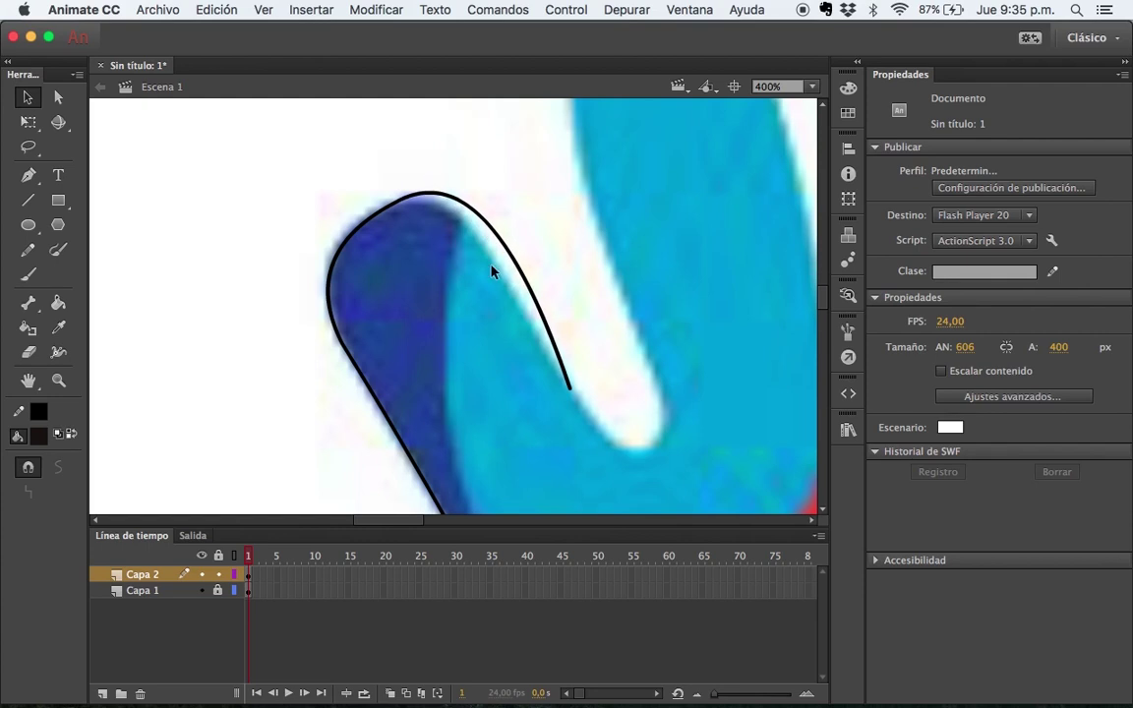
# Adjust the handles of the new fingertip segment with the Subselection tool so it hugs the finger's inner edge
pyautogui.press('a')
pyautogui.click(402, 203)
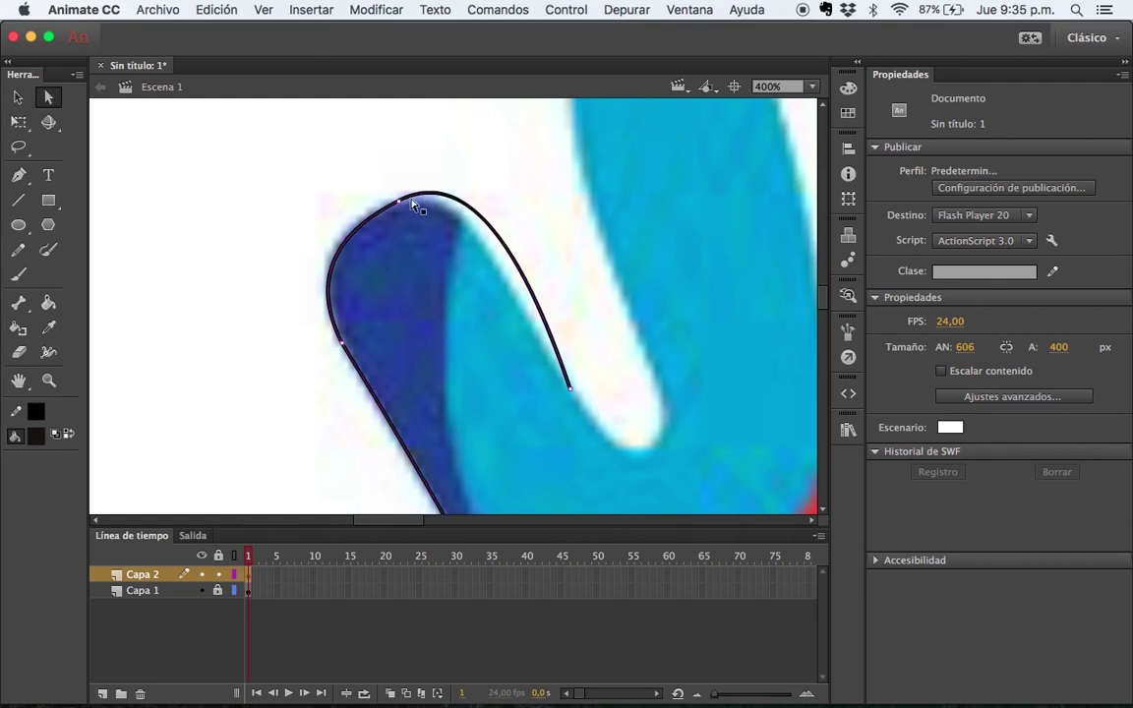
pyautogui.click(402, 203)
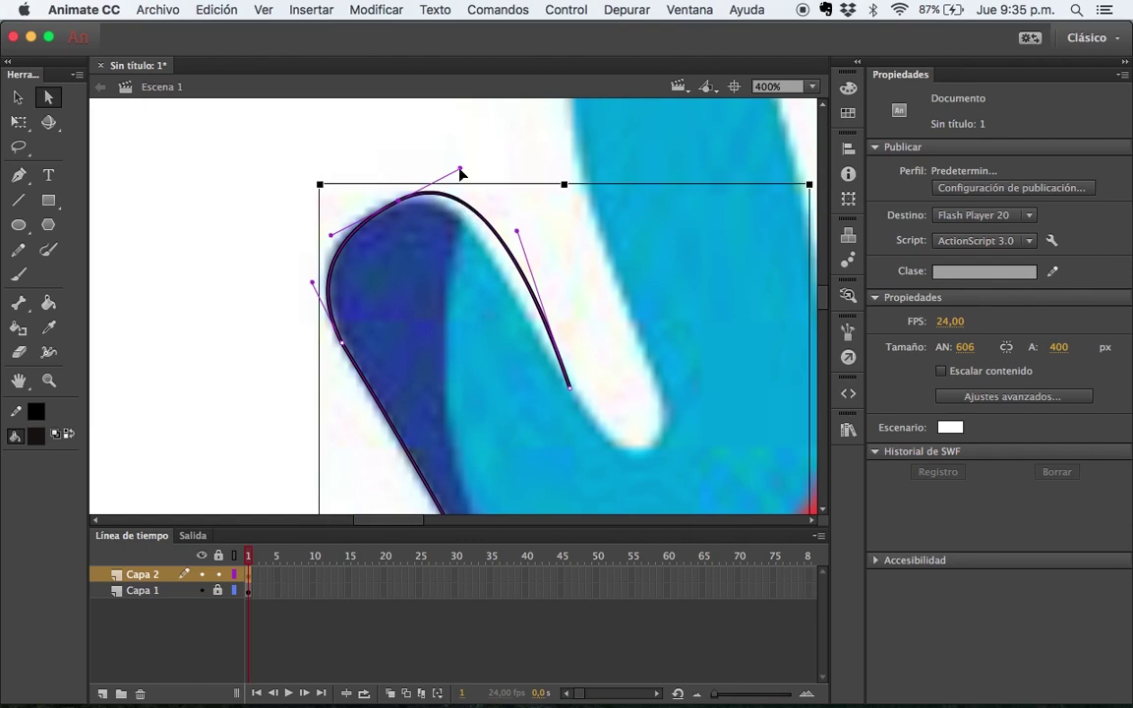
pyautogui.moveTo(456, 174)
pyautogui.mouseDown()
pyautogui.moveTo(425, 190)
pyautogui.moveTo(437, 182)
pyautogui.mouseUp()
pyautogui.moveTo(518, 237); pyautogui.dragTo(502, 259)
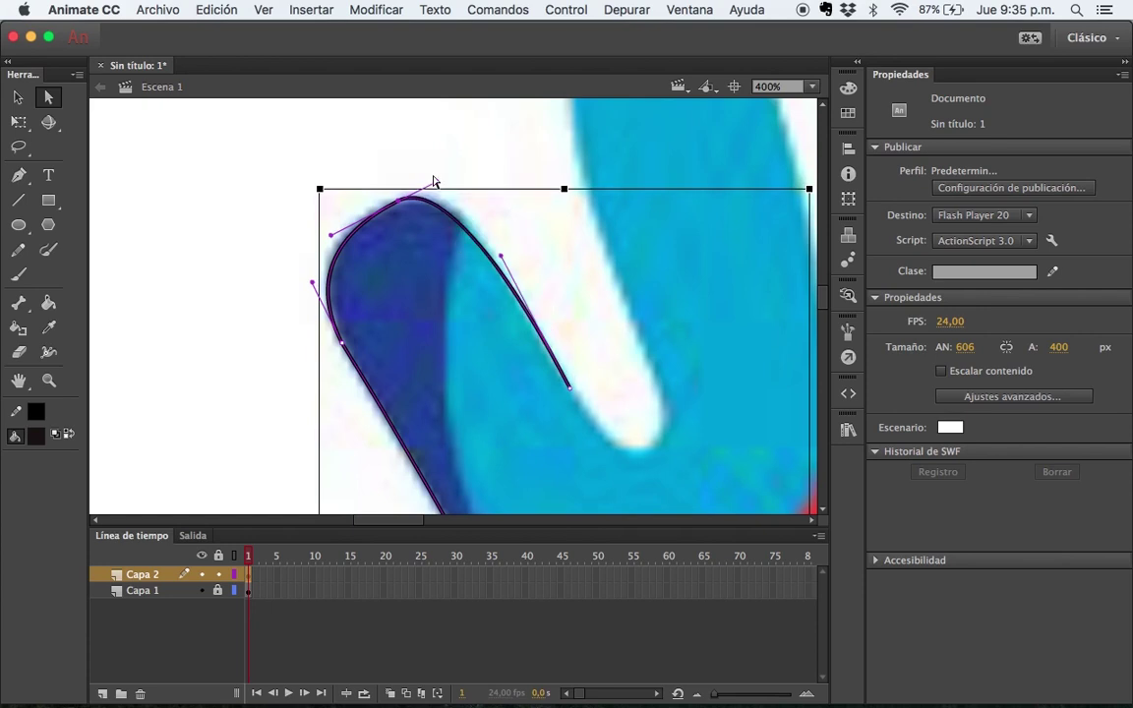
pyautogui.moveTo(437, 184); pyautogui.dragTo(456, 178)
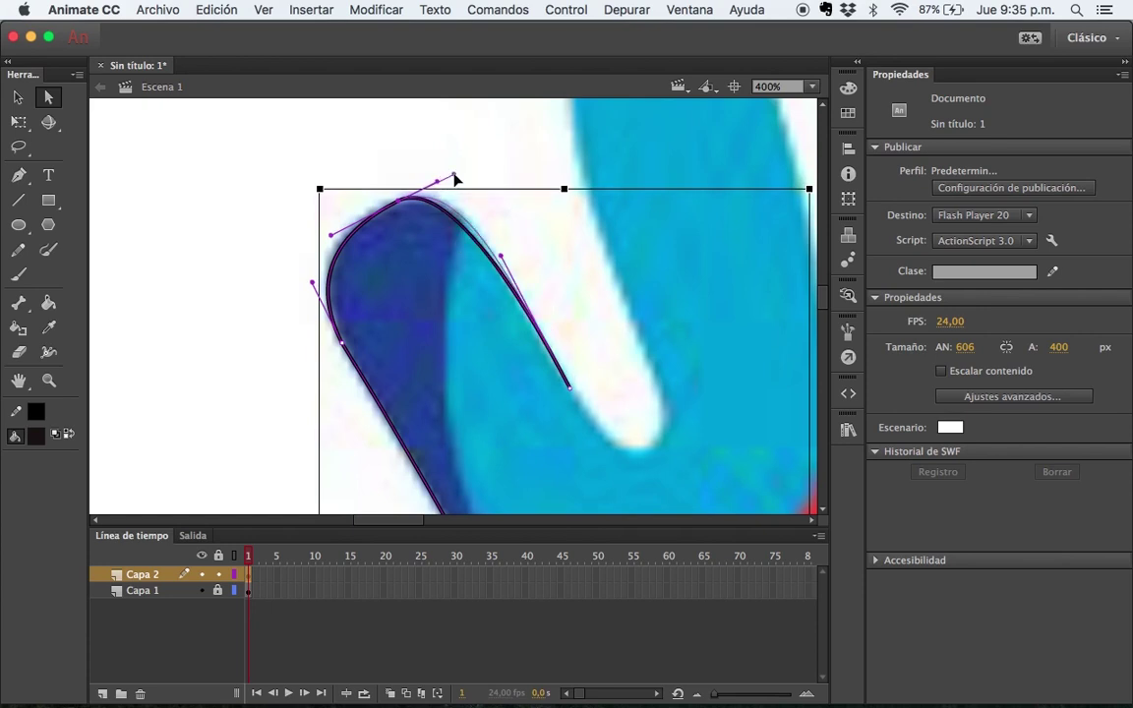
pyautogui.click(512, 157)
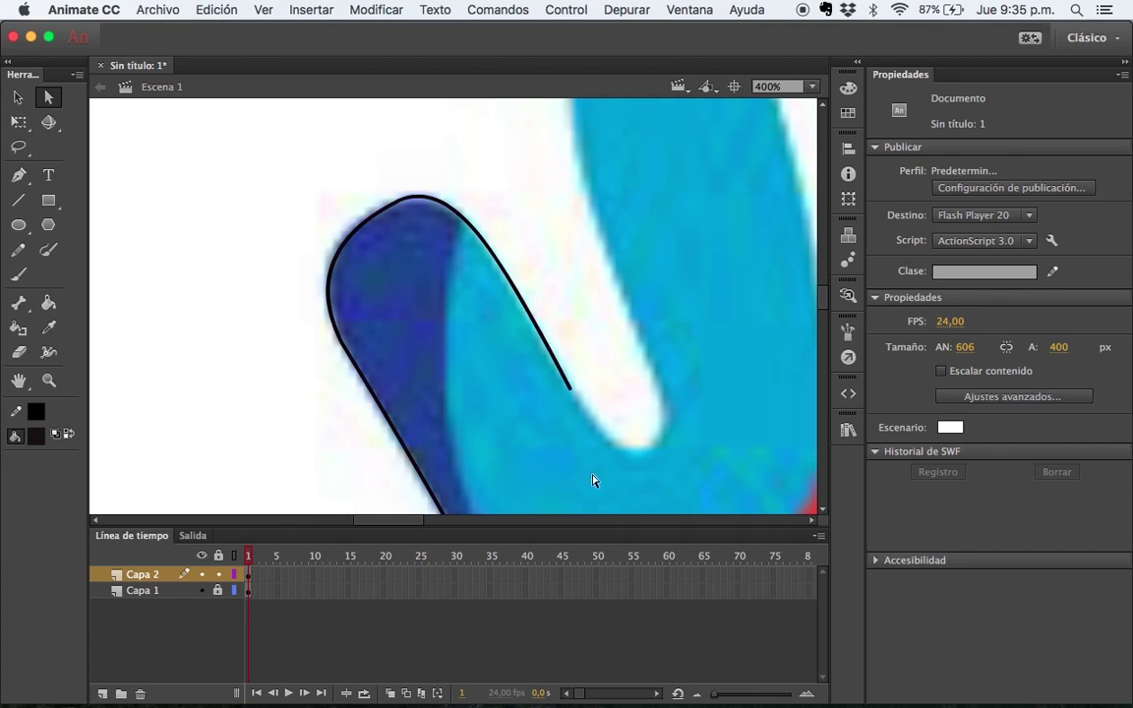
# Continue the outline with a line across the gap between the first two fingers, bending it into a U-shaped curve
pyautogui.press('n')
pyautogui.moveTo(569, 387); pyautogui.dragTo(617, 437)
pyautogui.press('v')
# Adjust the curve handles at the gap between the first two fingers so the segment joins smoothly and follows the edge
pyautogui.press('a')
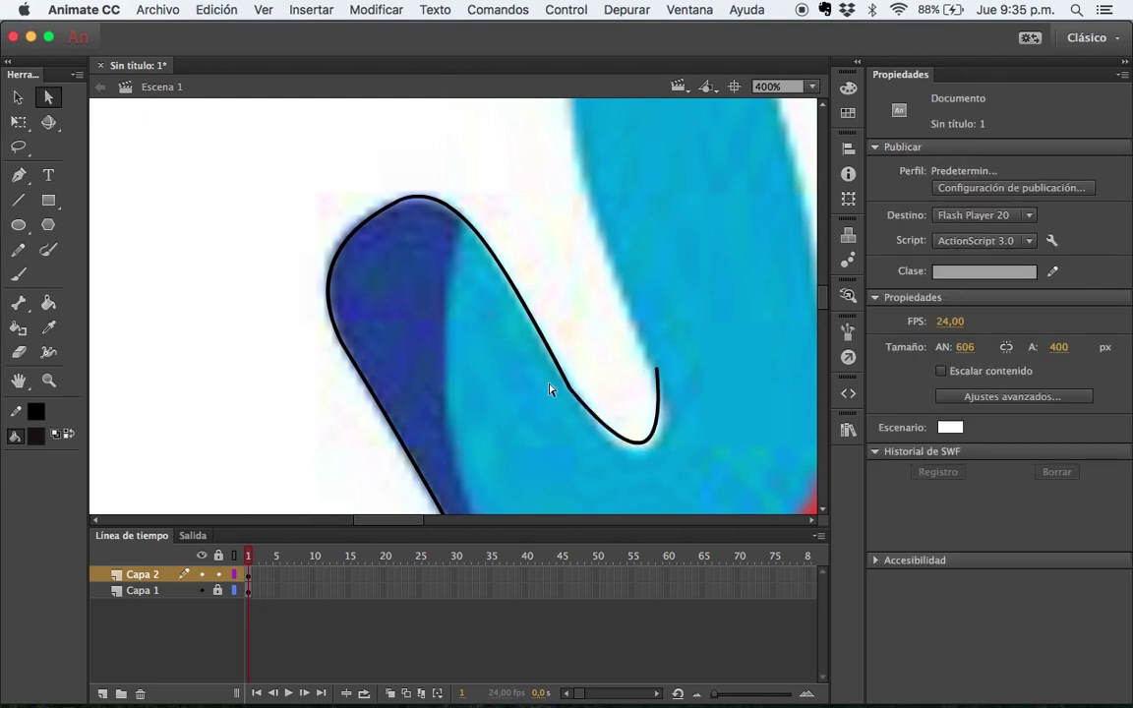
pyautogui.click(573, 396)
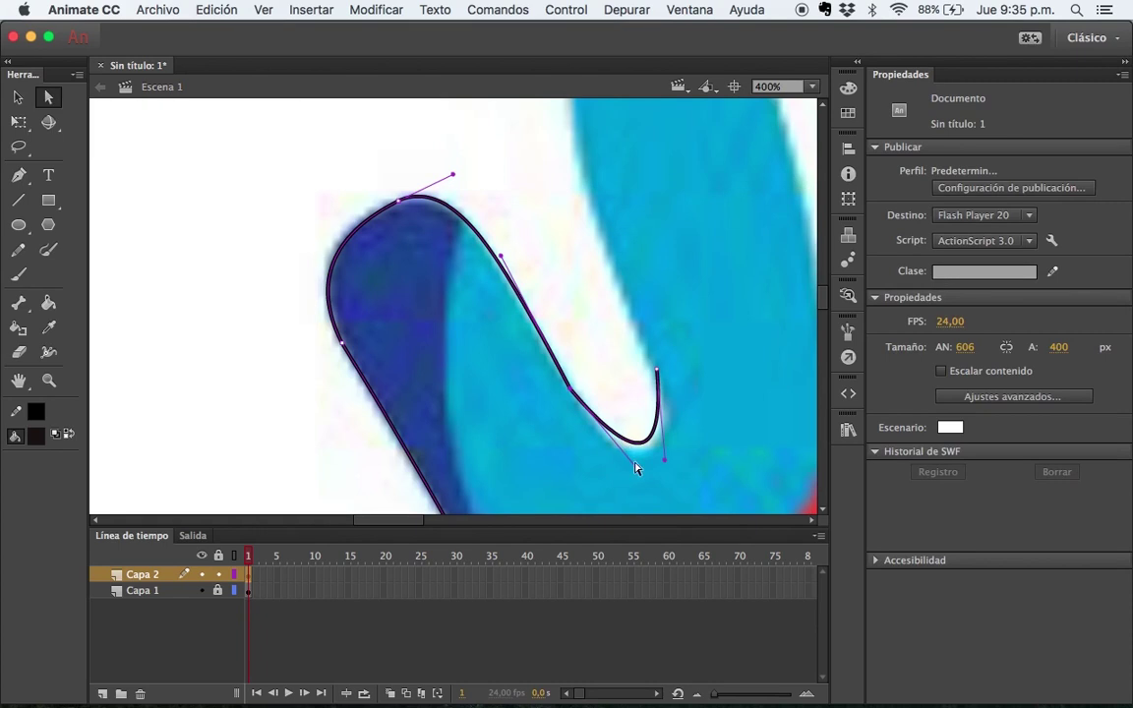
pyautogui.moveTo(635, 467); pyautogui.dragTo(685, 460)
pyautogui.click(684, 358)
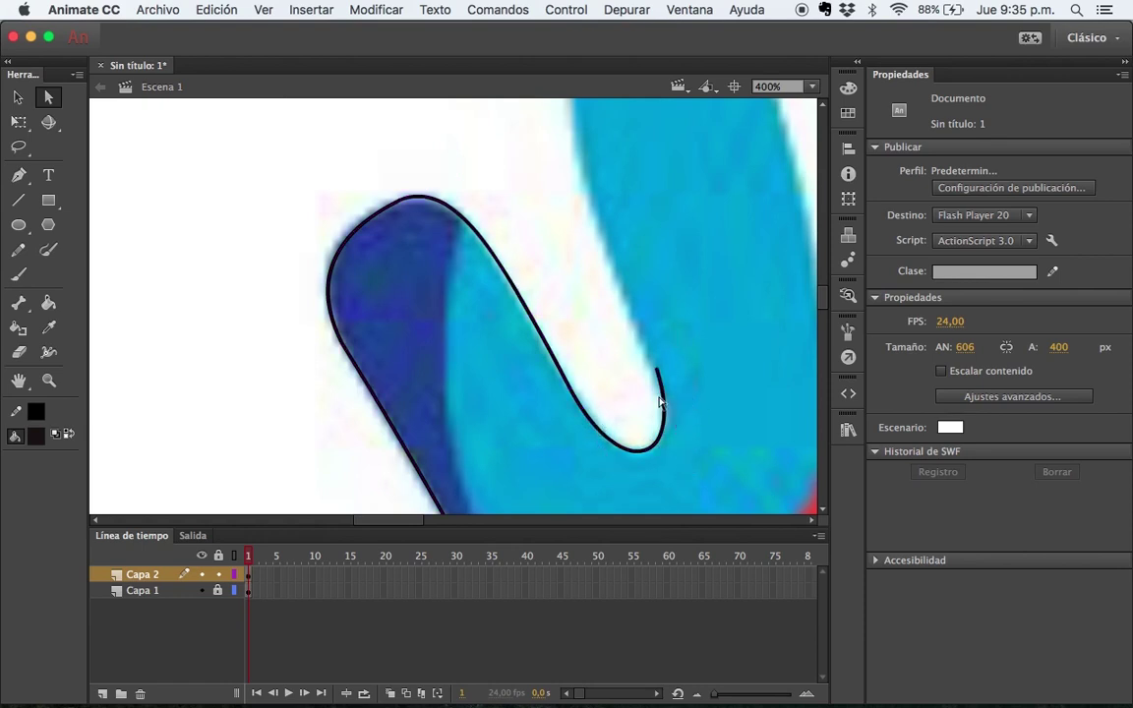
pyautogui.press('z')
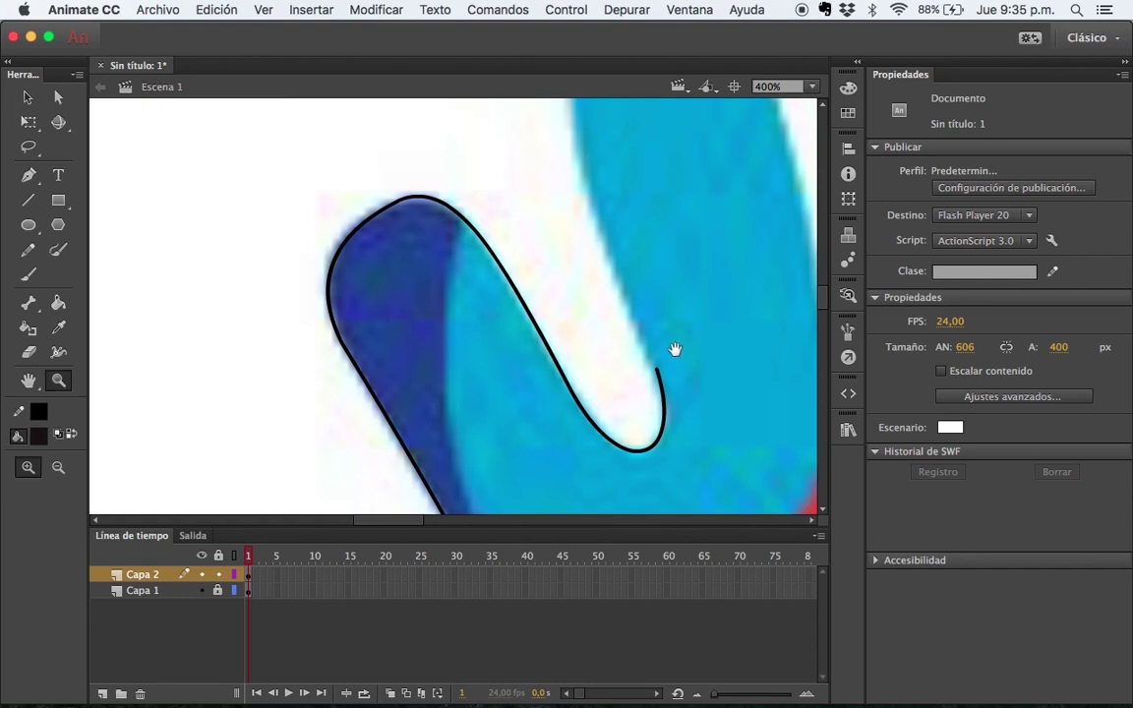
pyautogui.moveTo(674, 351); pyautogui.dragTo(638, 408)
pyautogui.keyDown('alt'); pyautogui.click(637, 408); pyautogui.keyUp('alt')
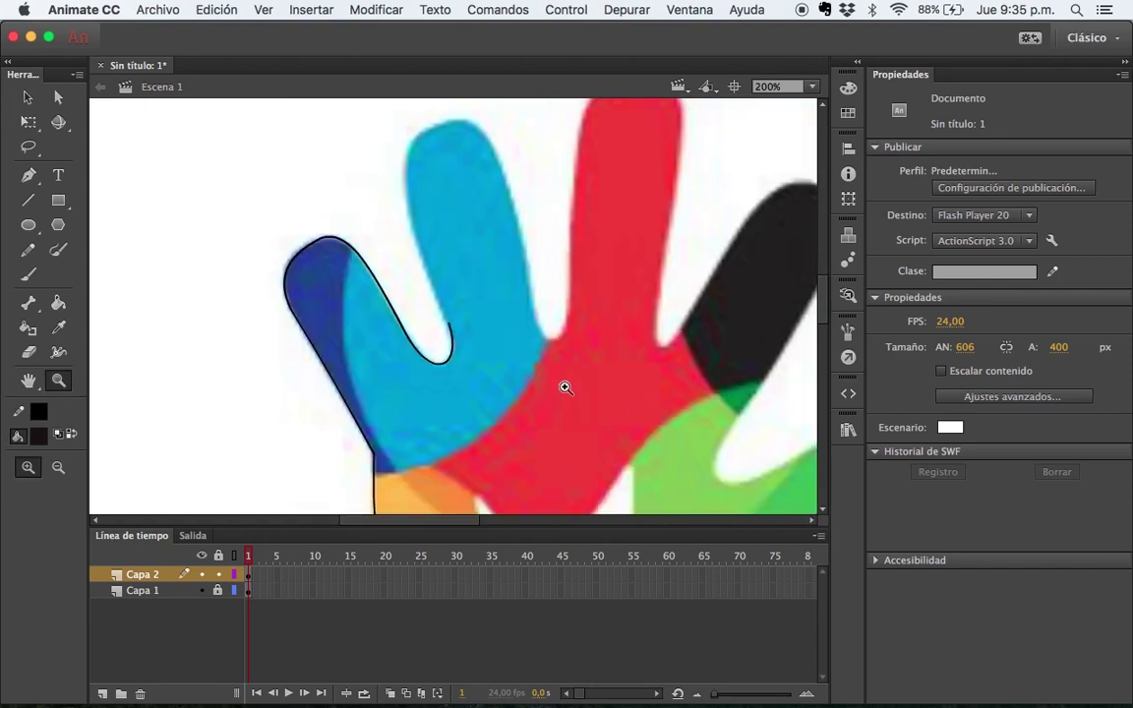
# Draw a line from the first finger gap up to the light blue fingertip and bend it along the finger's edge
pyautogui.press('n')
pyautogui.moveTo(449, 325); pyautogui.dragTo(414, 143)
pyautogui.press('v')
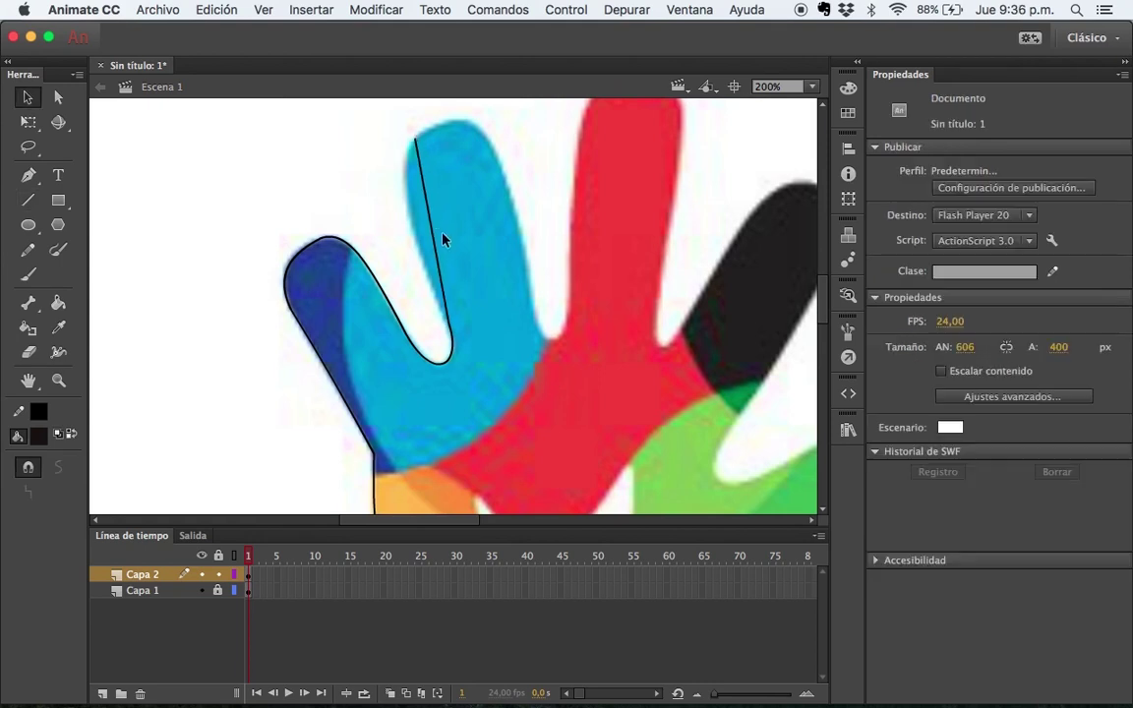
pyautogui.moveTo(432, 233); pyautogui.dragTo(404, 201)
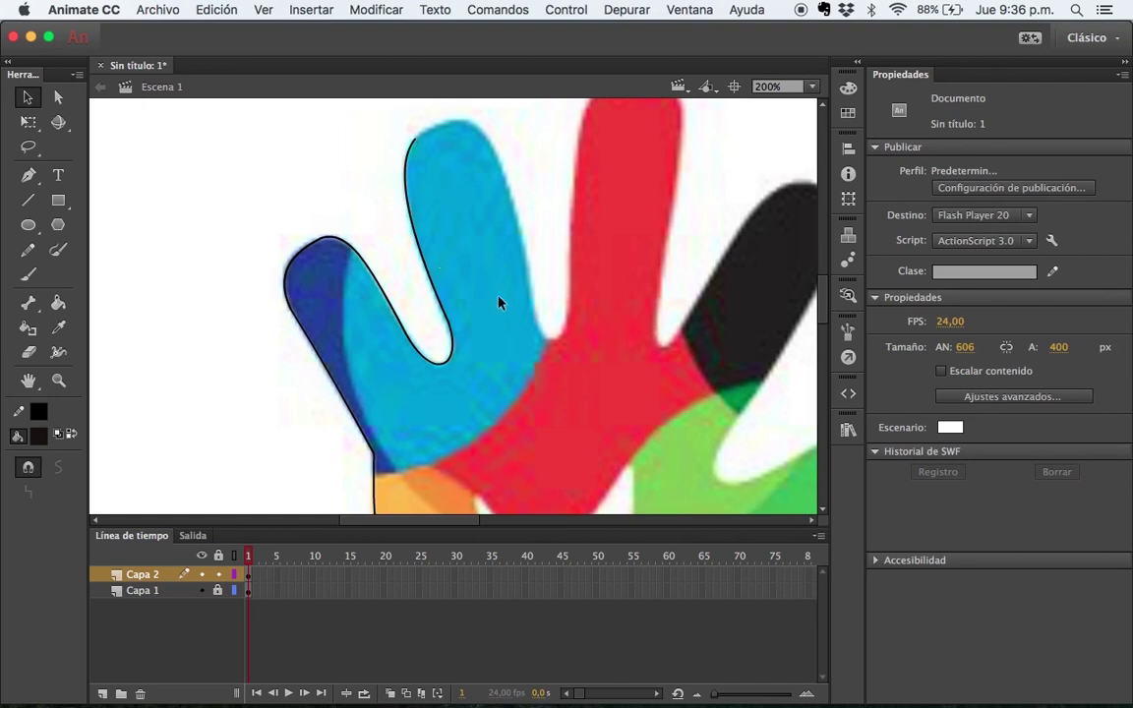
# Refine the curve handles on both sides of the gap between the dark blue and light blue fingers to follow the edge
pyautogui.press('z')
pyautogui.click(476, 318)
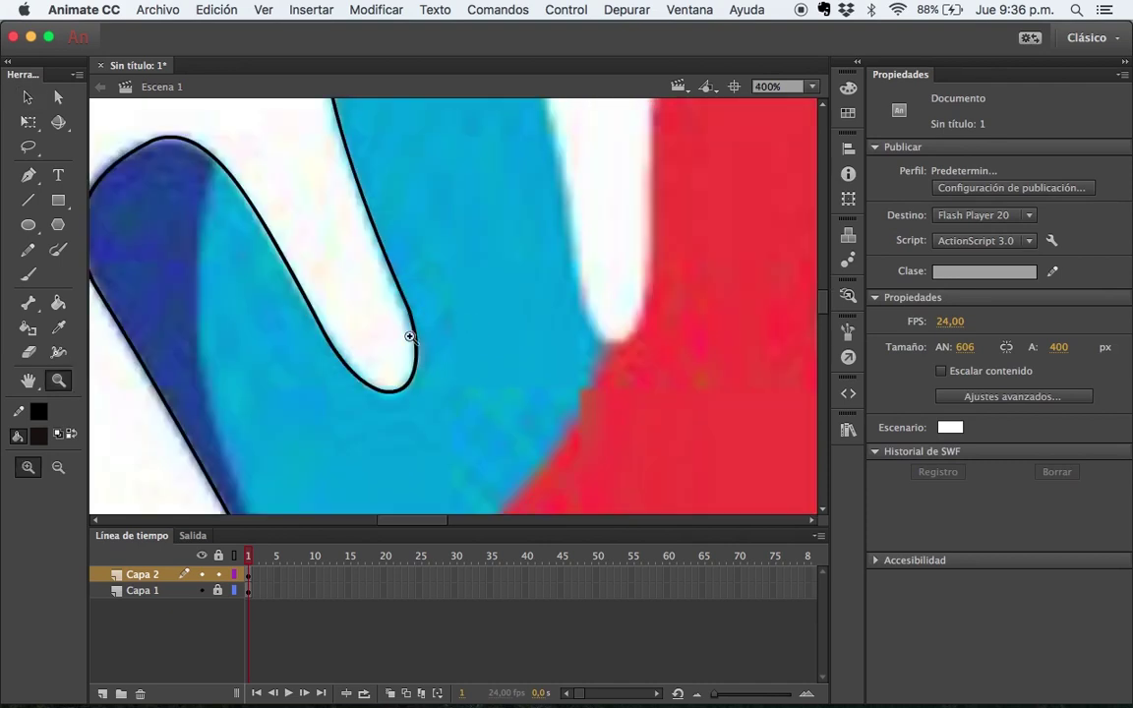
pyautogui.click(413, 347)
pyautogui.press('a')
pyautogui.click(461, 264)
pyautogui.press('z')
pyautogui.keyDown('alt'); pyautogui.click(496, 308); pyautogui.keyUp('alt')
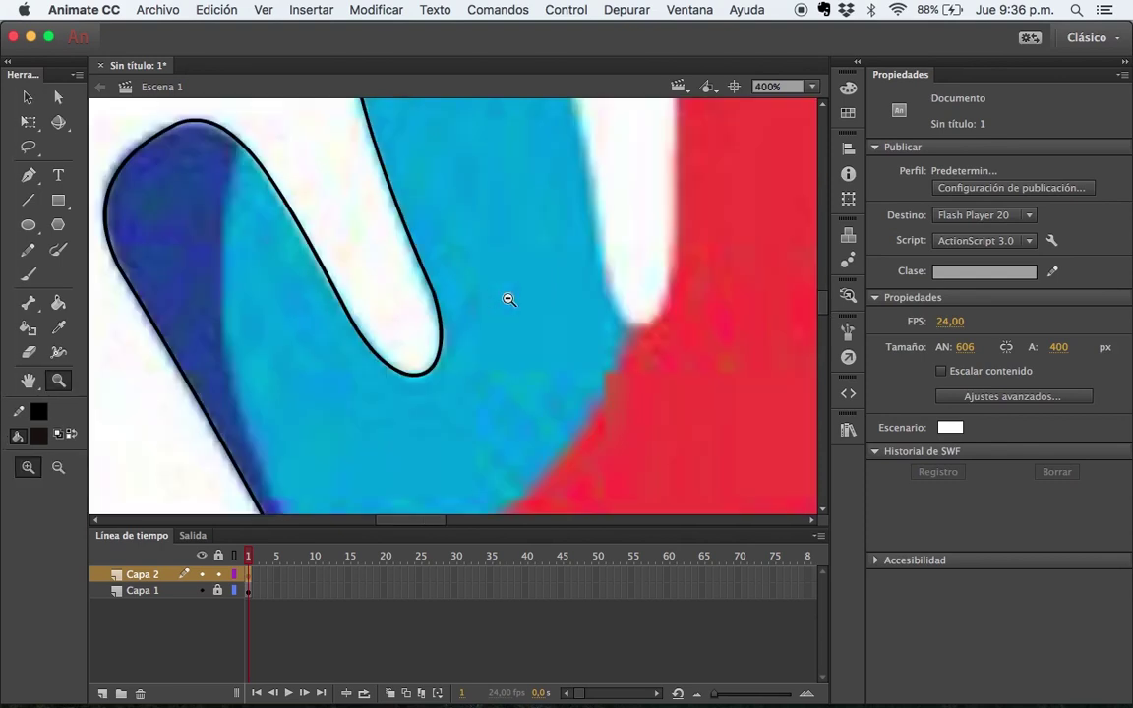
pyautogui.press('a')
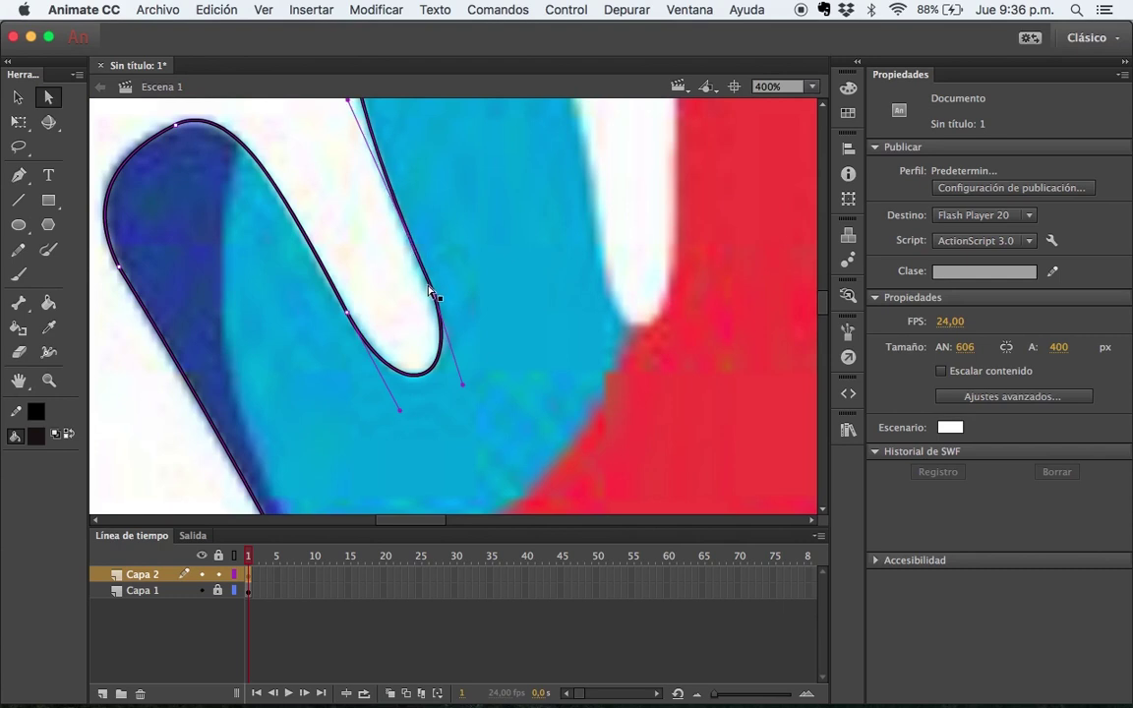
pyautogui.moveTo(463, 386); pyautogui.dragTo(473, 376)
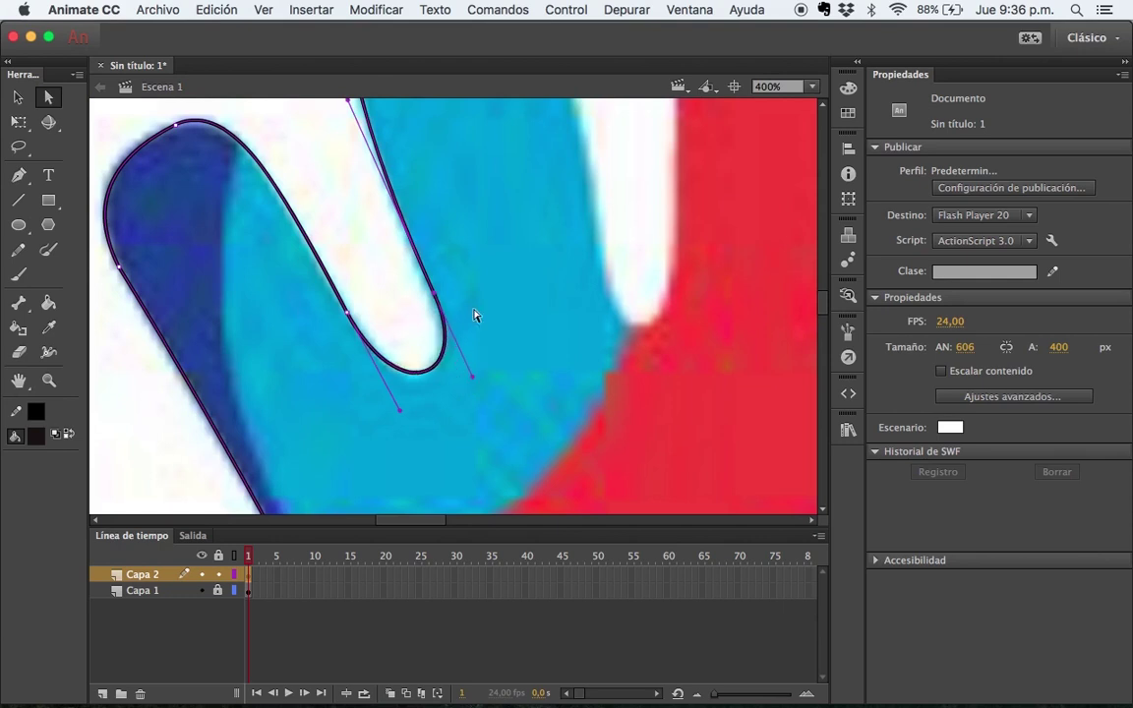
pyautogui.moveTo(399, 412)
pyautogui.mouseDown()
pyautogui.moveTo(463, 412)
pyautogui.moveTo(397, 417)
pyautogui.mouseUp()
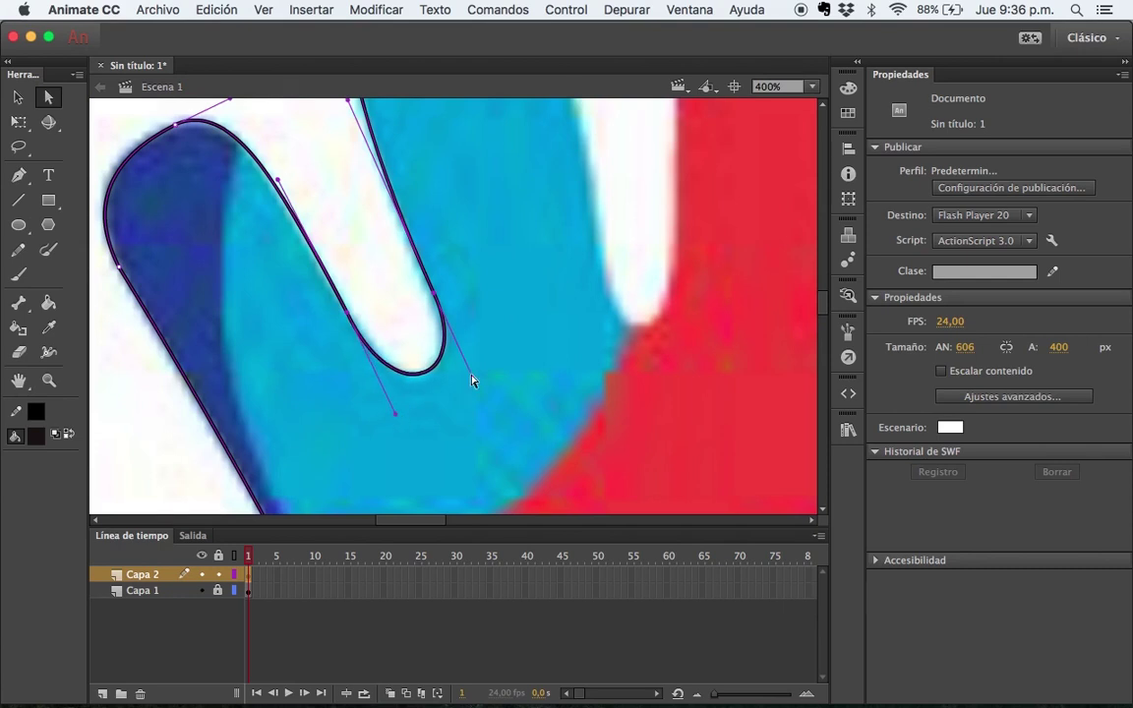
pyautogui.click(483, 300)
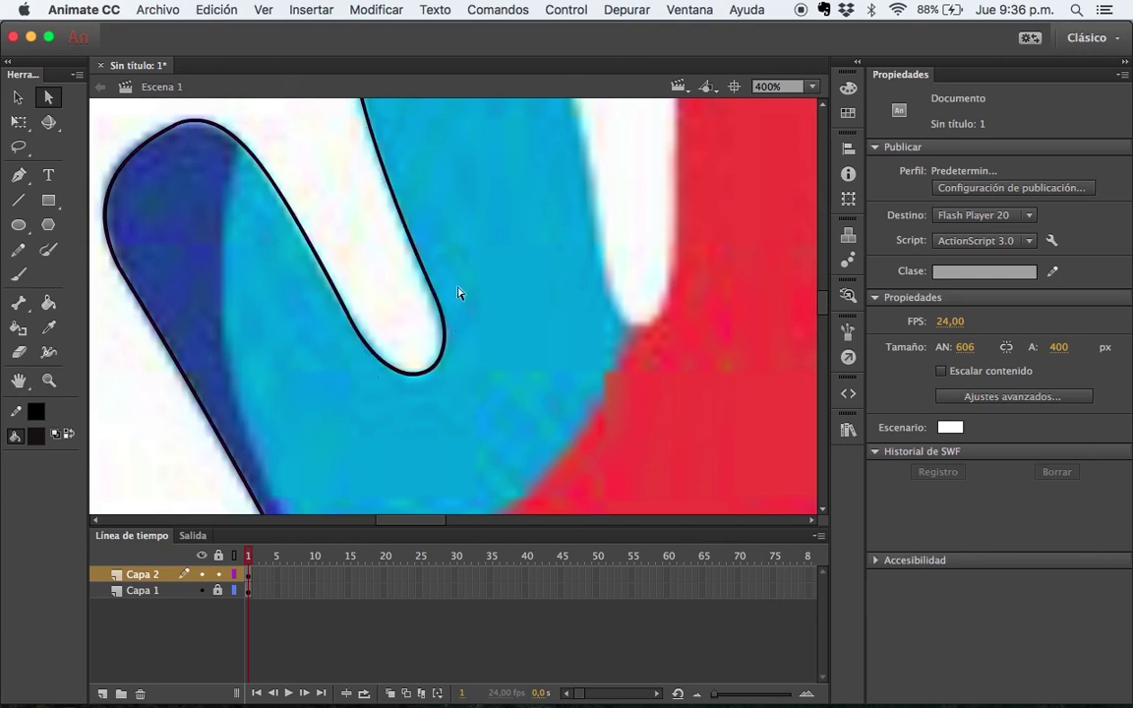
# Continue the outline with a line across the light blue fingertip and bend it into an arc over the tip
pyautogui.scroll(3, 457, 292)
pyautogui.scroll(2, 457, 292)
pyautogui.press('n')
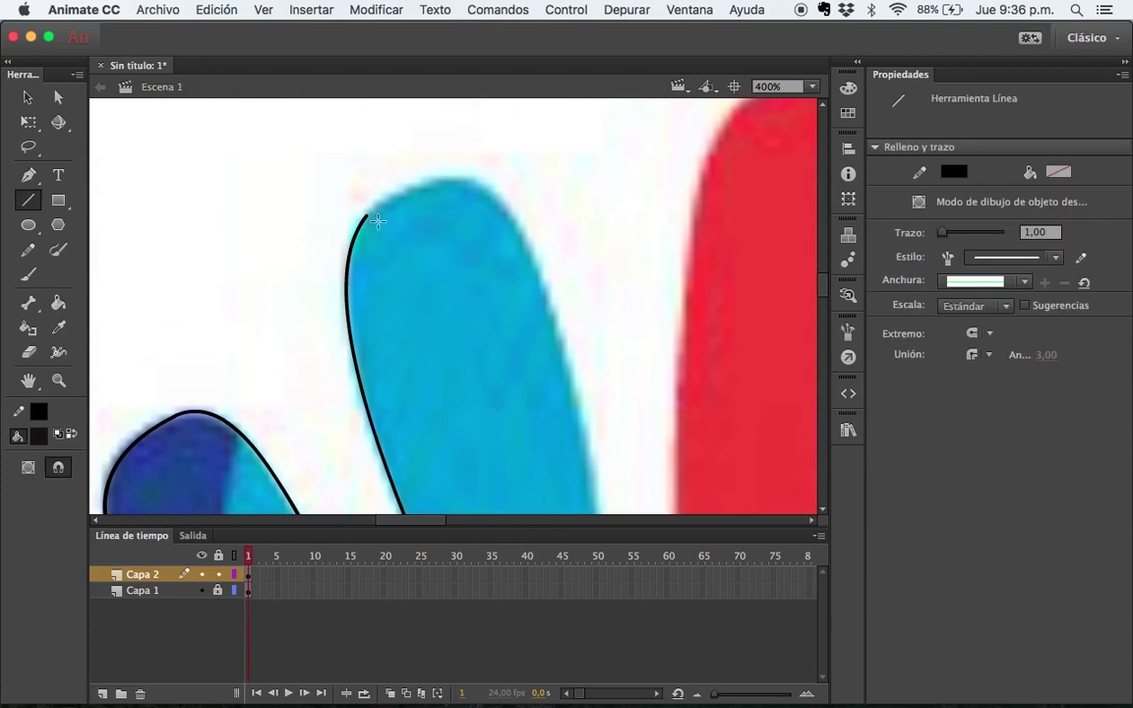
pyautogui.moveTo(365, 215); pyautogui.dragTo(397, 241)
pyautogui.moveTo(505, 215); pyautogui.dragTo(456, 179)
pyautogui.press('v')
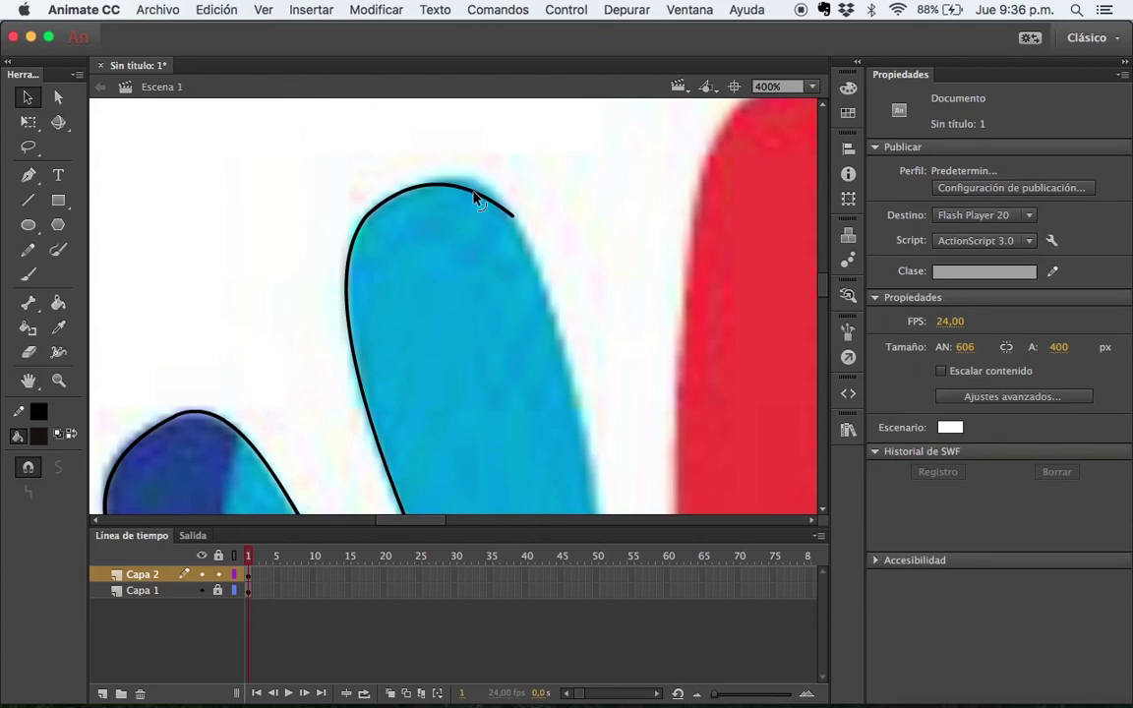
# Adjust both handles of the light blue fingertip arc with the Subselection tool so it matches the rounded tip
pyautogui.press('a')
pyautogui.click(513, 216)
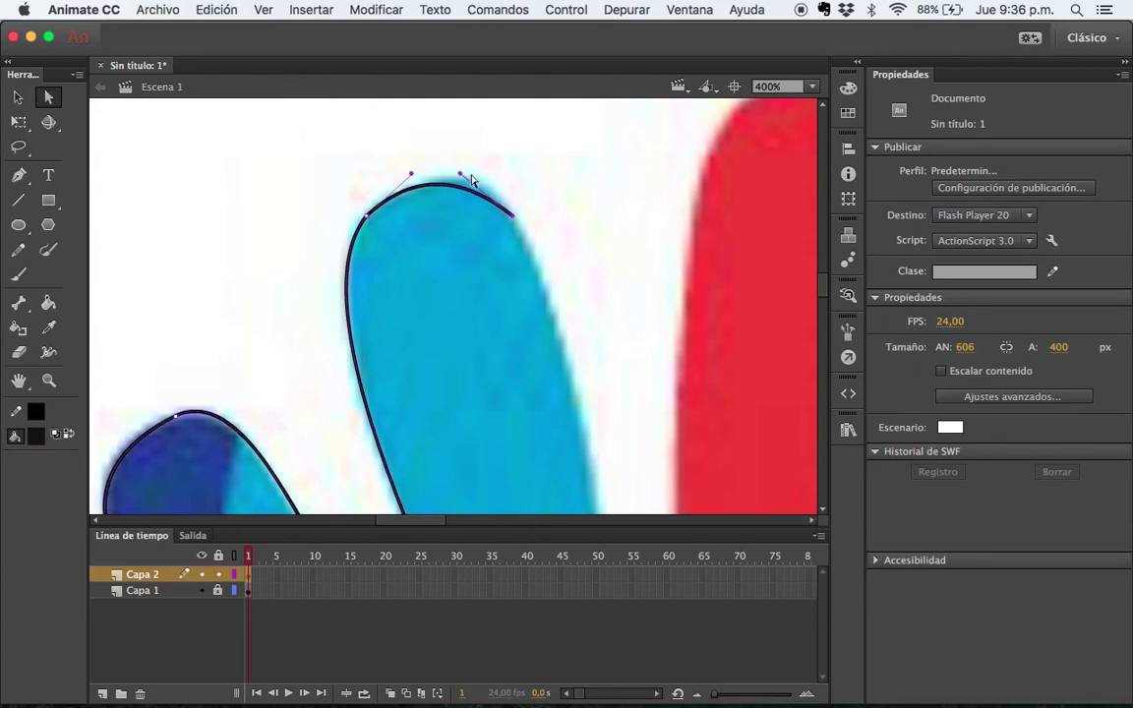
pyautogui.moveTo(461, 178); pyautogui.dragTo(482, 160)
pyautogui.moveTo(411, 177); pyautogui.dragTo(401, 177)
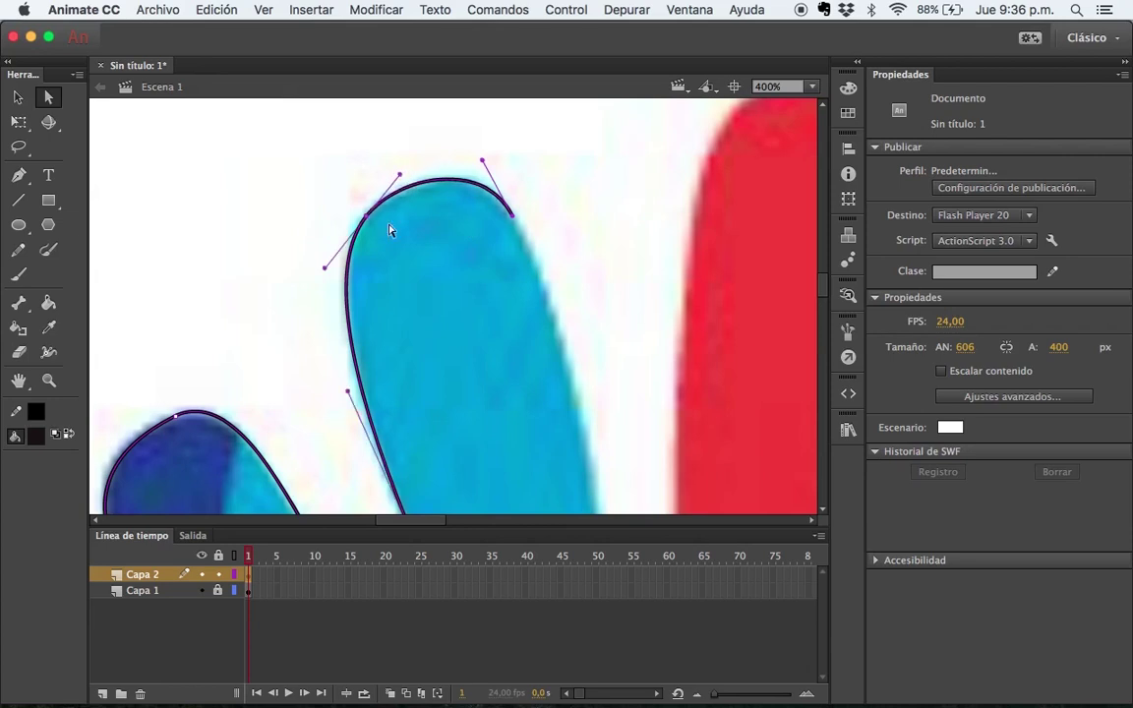
pyautogui.click(553, 286)
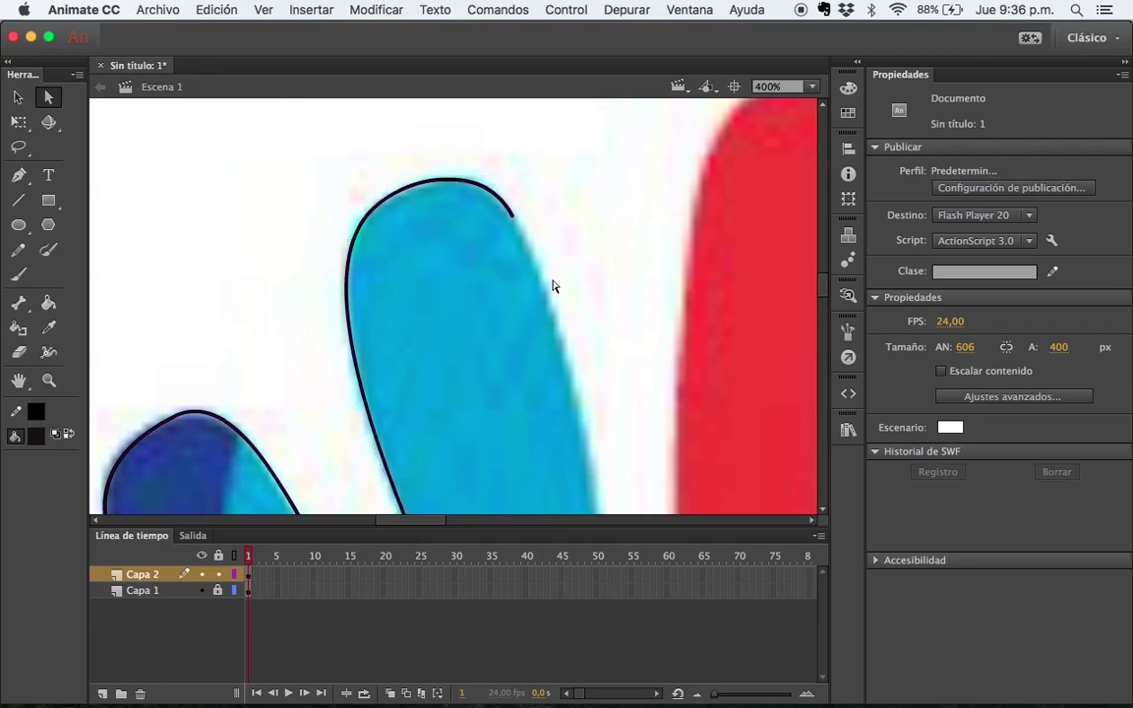
# Draw a line from the light blue fingertip down towards the red finger's gap and bend it along the finger's edge
pyautogui.press('n')
pyautogui.press('z')
pyautogui.keyDown('alt'); pyautogui.click(553, 278); pyautogui.keyUp('alt')
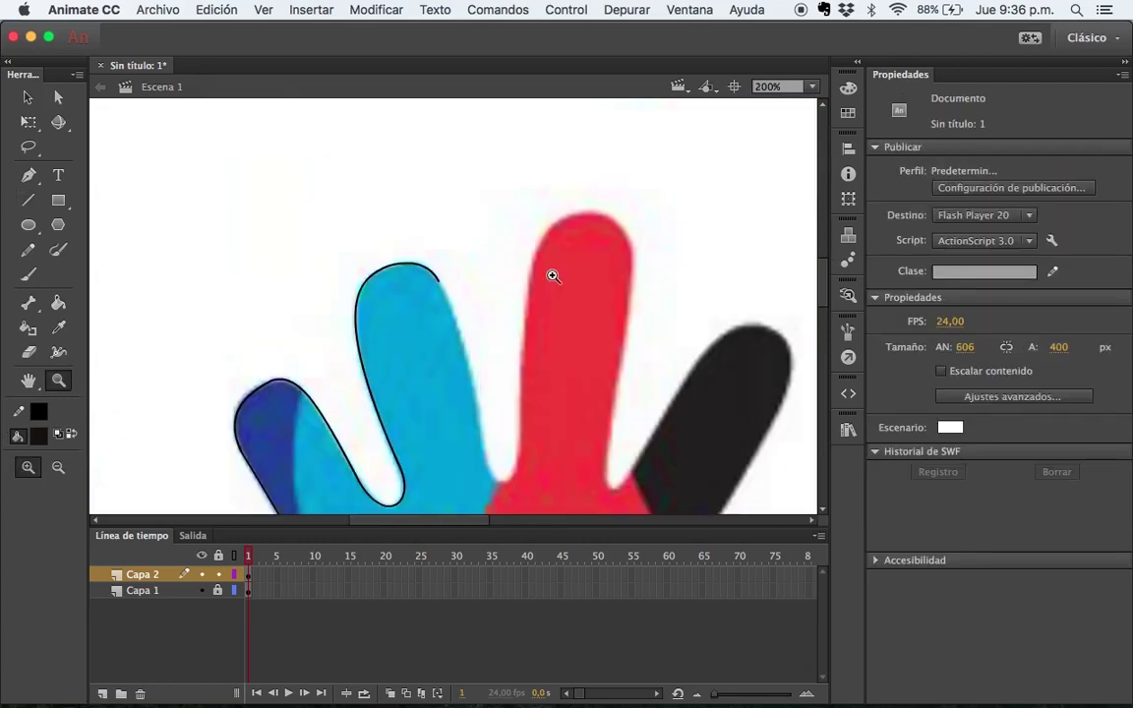
pyautogui.scroll(-5, 528, 304)
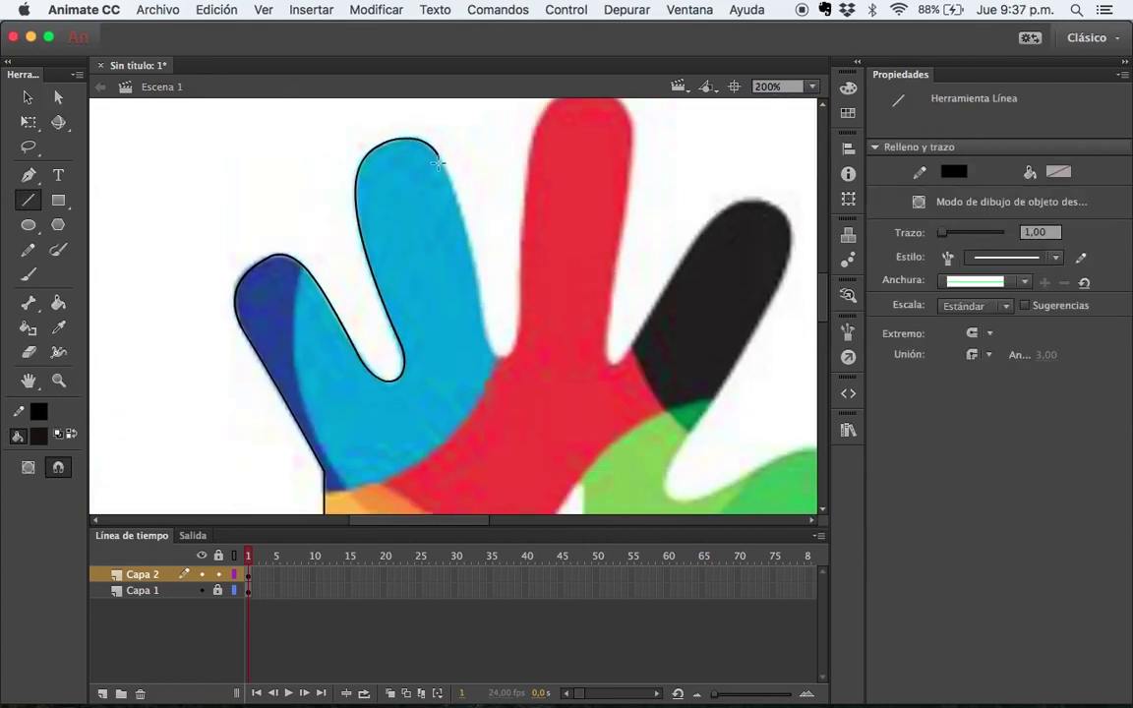
pyautogui.moveTo(439, 159)
pyautogui.mouseDown()
pyautogui.moveTo(473, 240)
pyautogui.moveTo(483, 331)
pyautogui.mouseUp()
pyautogui.press('v')
pyautogui.moveTo(469, 260); pyautogui.dragTo(479, 266)
pyautogui.moveTo(456, 182); pyautogui.dragTo(445, 173)
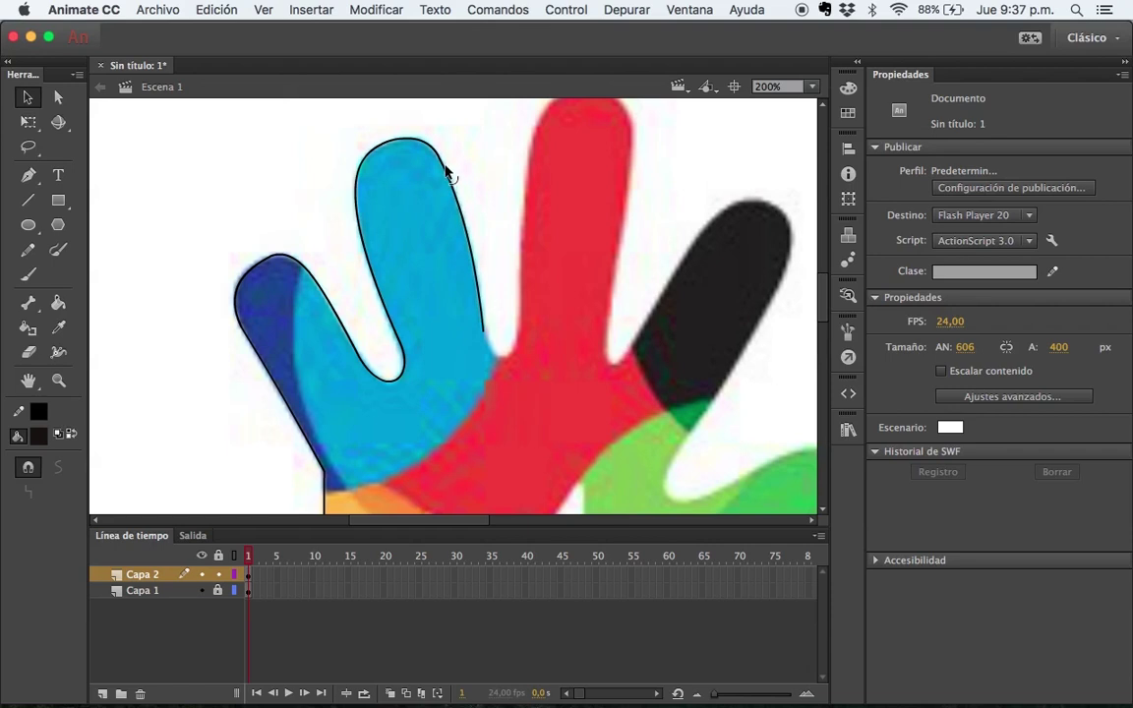
# Draw a line across the gap between the light blue and red fingers and bend it down into the gap
pyautogui.press('z')
pyautogui.click(457, 235)
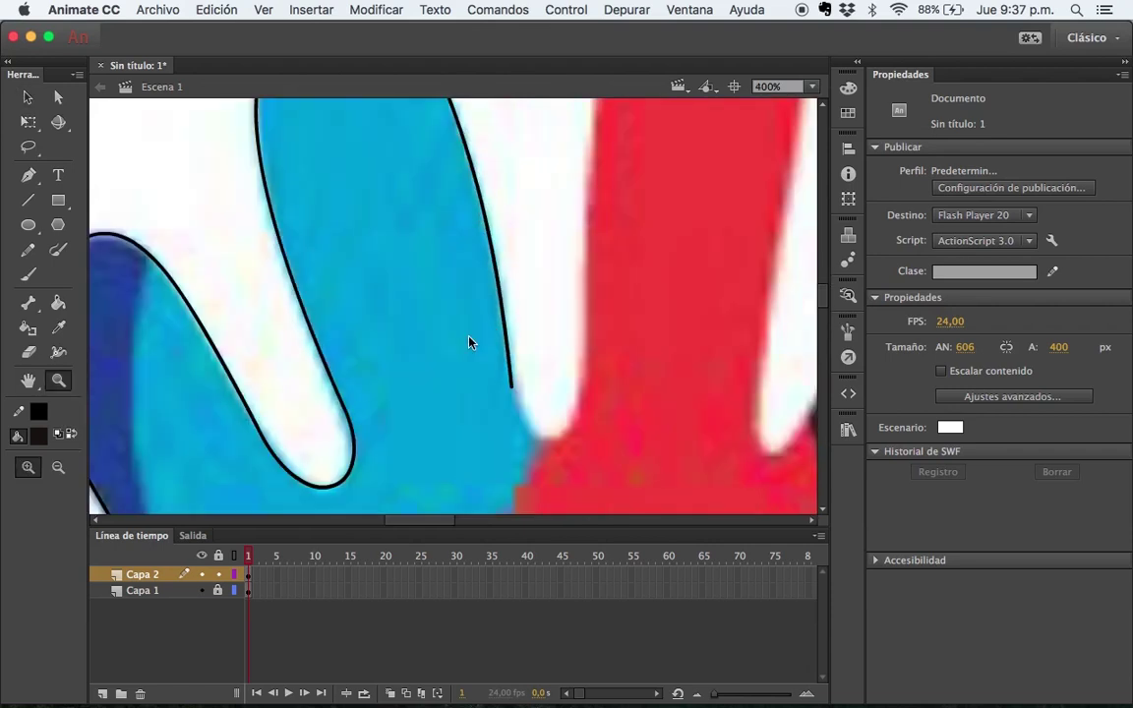
pyautogui.hscroll(3, 469, 342)
pyautogui.press('n')
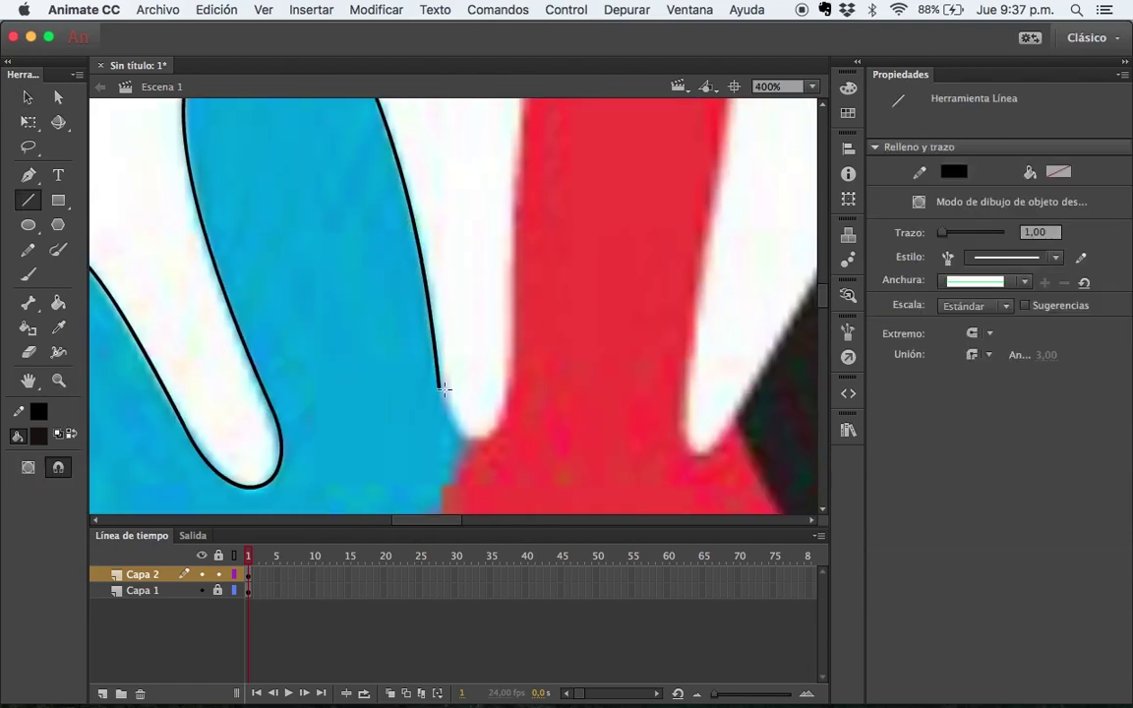
pyautogui.moveTo(437, 387); pyautogui.dragTo(484, 431)
pyautogui.press('v')
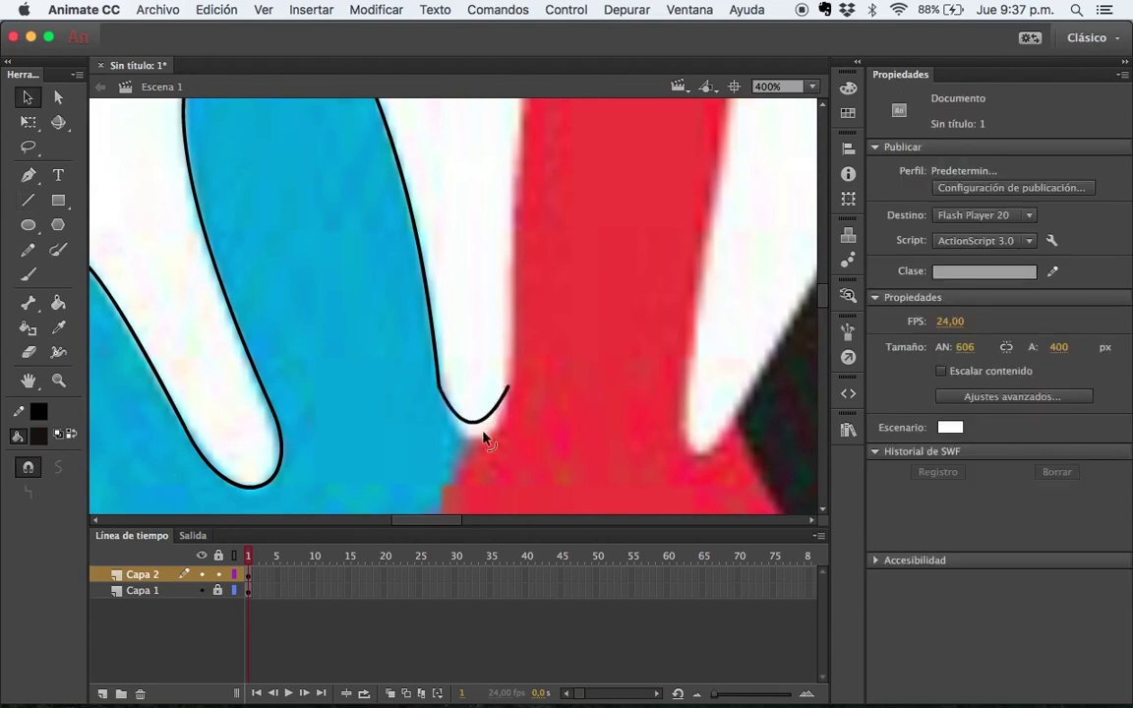
# Adjust the handles of the curve between the light blue and red fingers to form a rounded U shape
pyautogui.press('a')
pyautogui.click(442, 396)
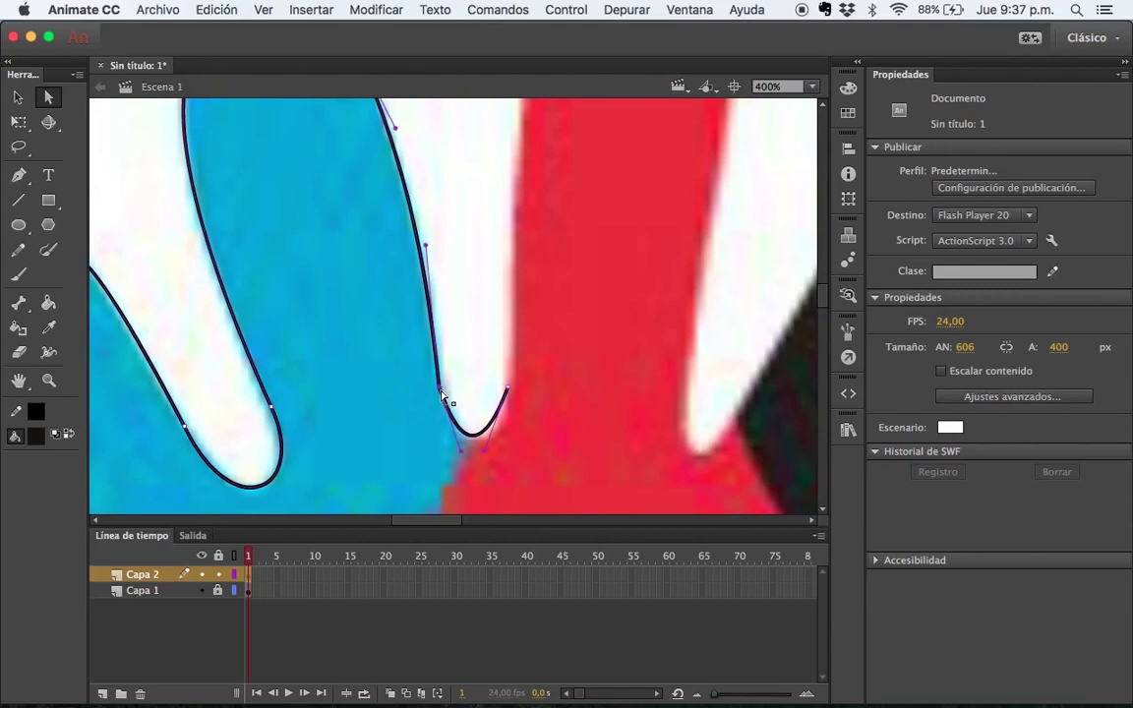
pyautogui.moveTo(462, 454); pyautogui.dragTo(506, 459)
pyautogui.click(545, 363)
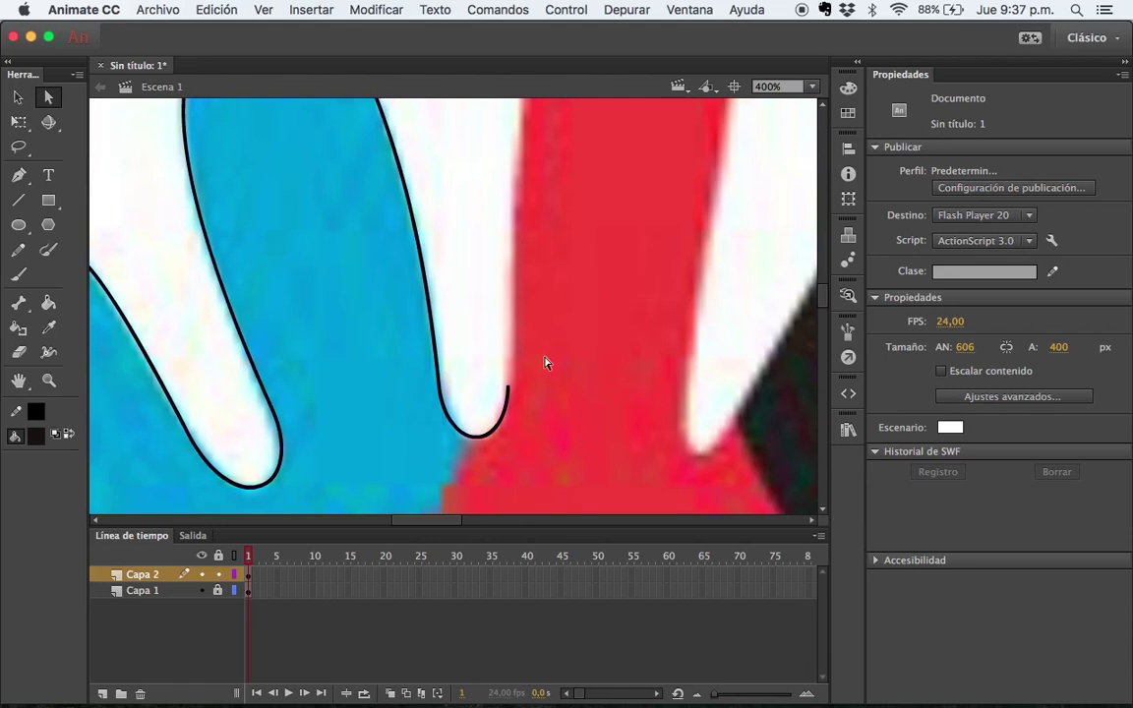
# Draw a line from the gap up to the red fingertip and bend it along the edge facing the light blue finger
pyautogui.press('z')
pyautogui.keyDown('alt'); pyautogui.click(546, 363); pyautogui.keyUp('alt')
pyautogui.press('n')
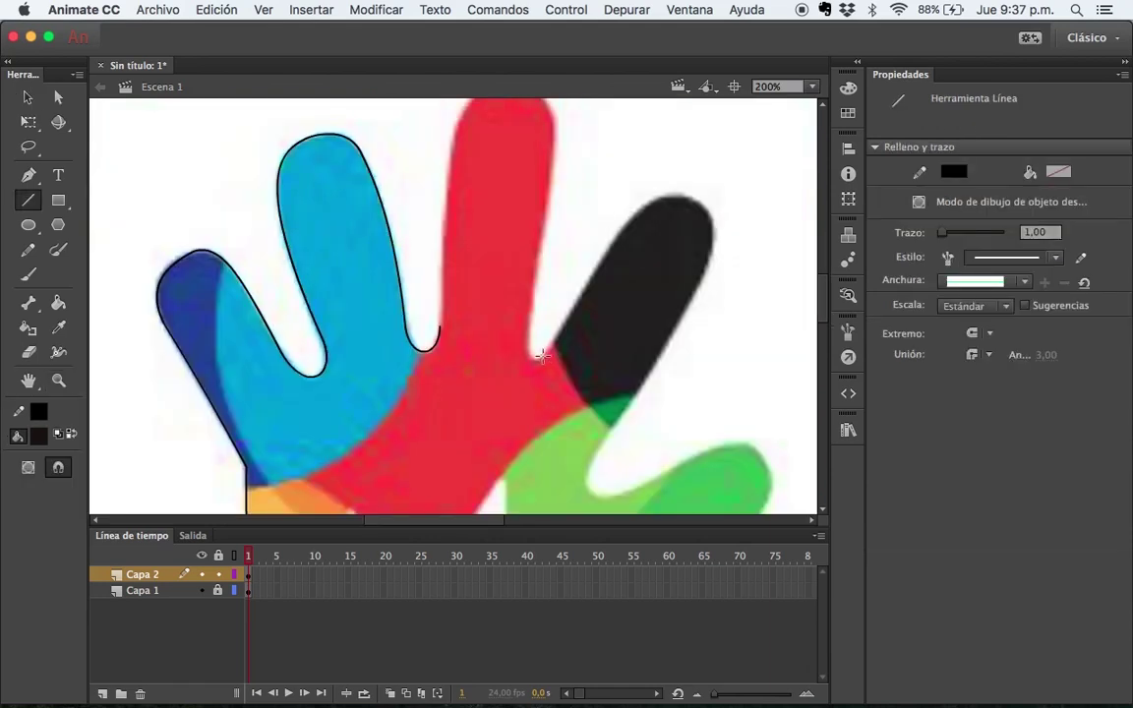
pyautogui.scroll(3, 440, 331)
pyautogui.scroll(3, 440, 332)
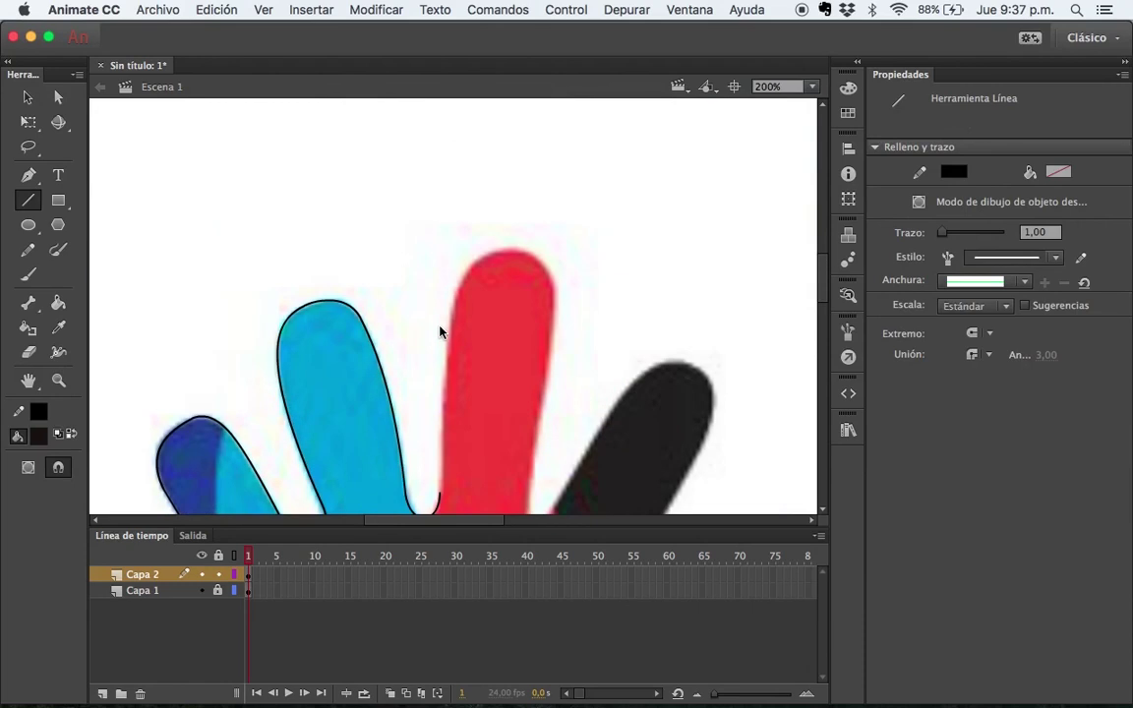
pyautogui.moveTo(438, 487); pyautogui.dragTo(439, 477)
pyautogui.moveTo(472, 399); pyautogui.dragTo(498, 257)
pyautogui.press('v')
pyautogui.moveTo(472, 368); pyautogui.dragTo(459, 307)
# Adjust the curve handles of the segment beside the light blue finger so it fits the red finger's edge and tip
pyautogui.scroll(-3, 457, 382)
pyautogui.press('a')
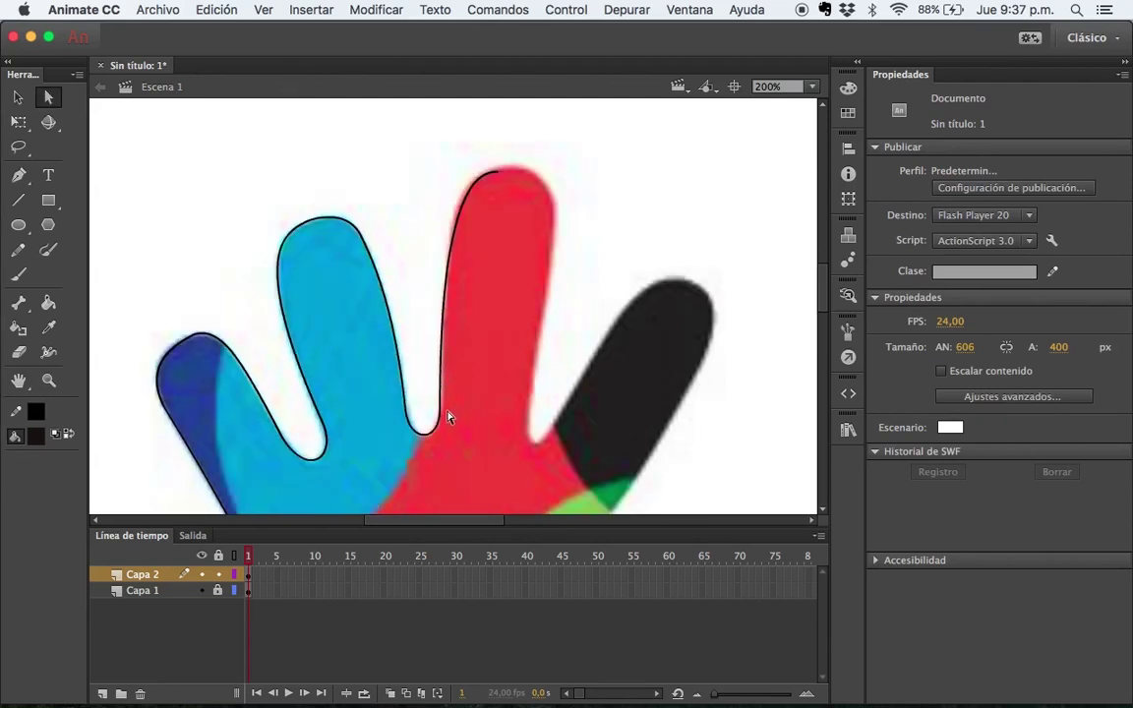
pyautogui.press('super+equal')
pyautogui.click(446, 315)
pyautogui.click(447, 316)
pyautogui.scroll(3, 458, 334)
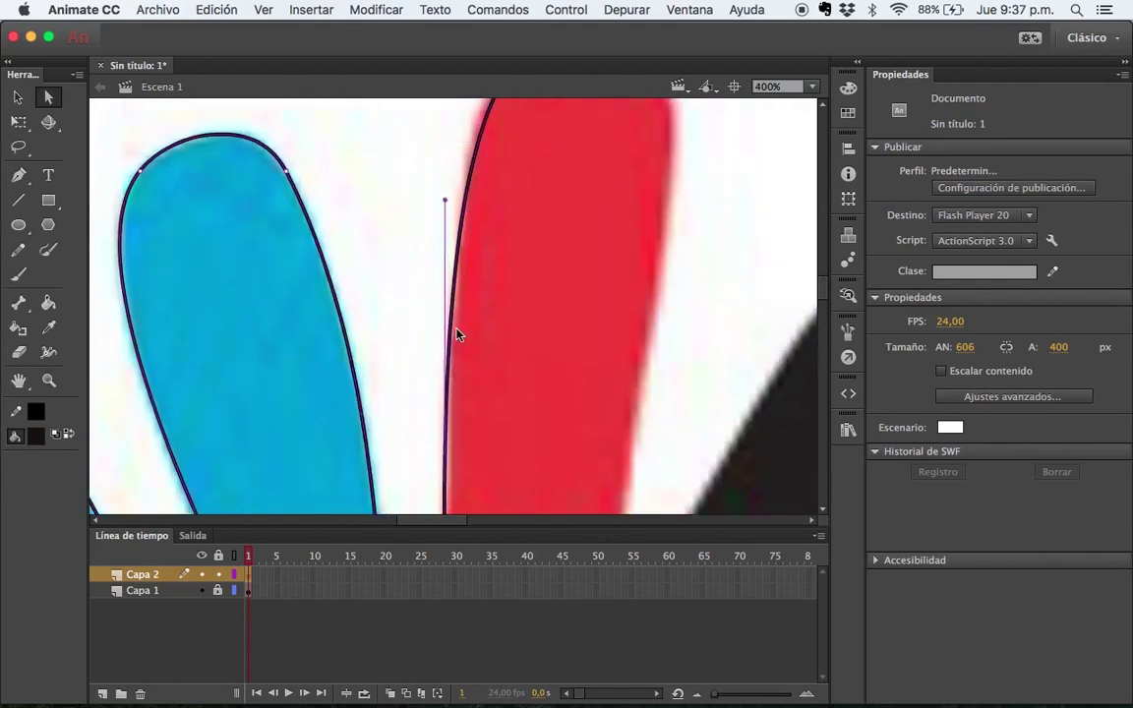
pyautogui.click(457, 335)
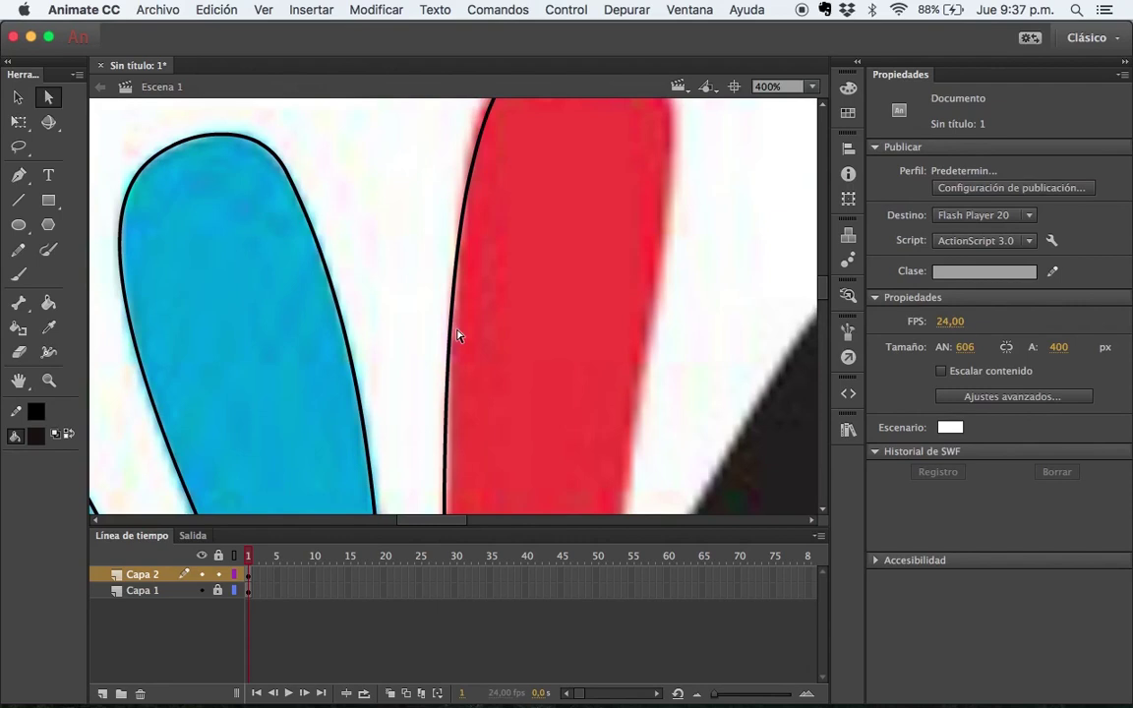
pyautogui.scroll(-1, 457, 417)
pyautogui.press('z')
pyautogui.keyDown('alt'); pyautogui.click(457, 415); pyautogui.keyUp('alt')
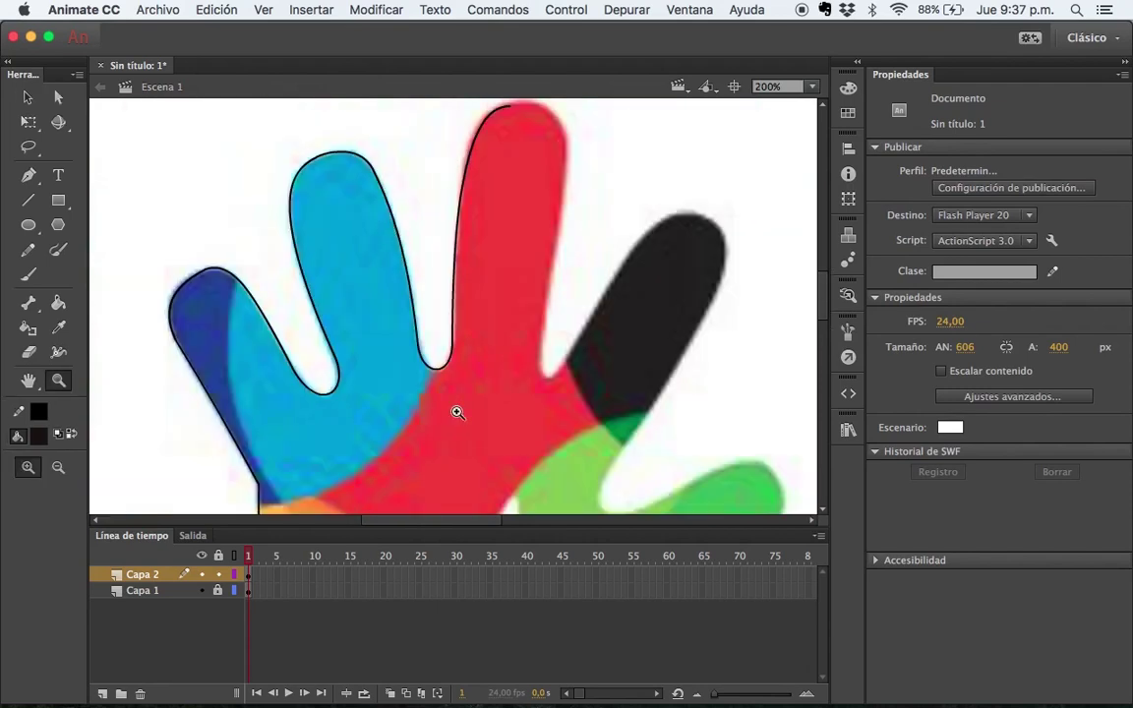
pyautogui.press('a')
pyautogui.click(457, 354)
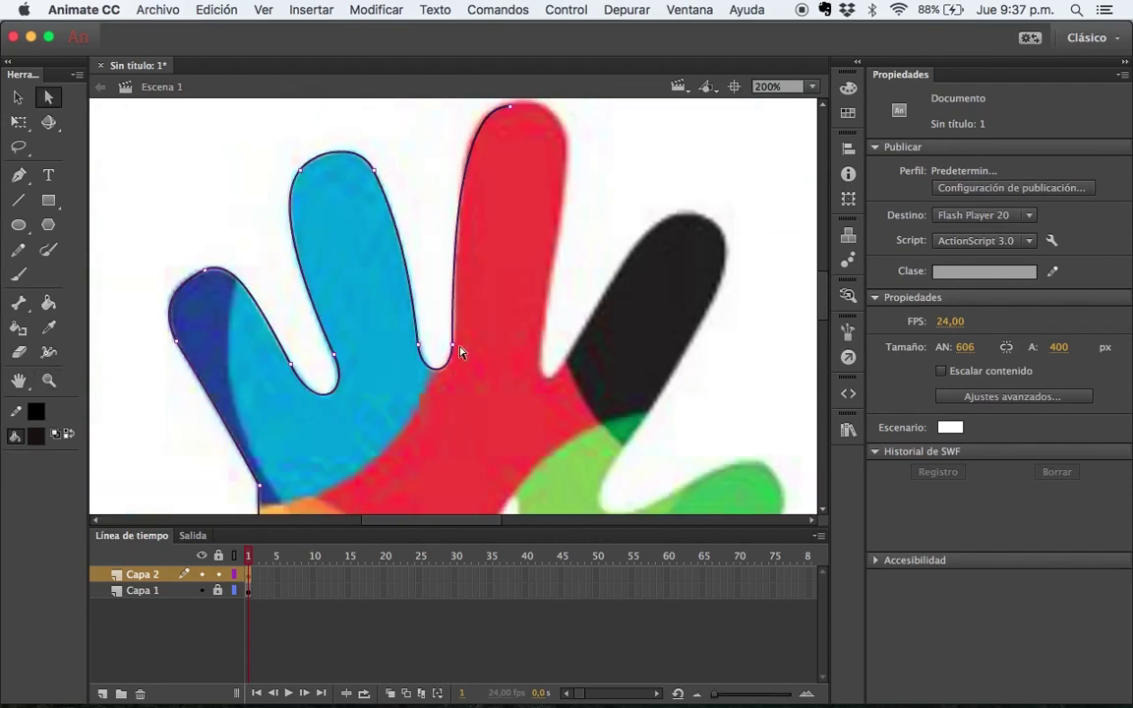
pyautogui.click(455, 349)
pyautogui.keyDown('alt'); pyautogui.click(453, 298); pyautogui.keyUp('alt')
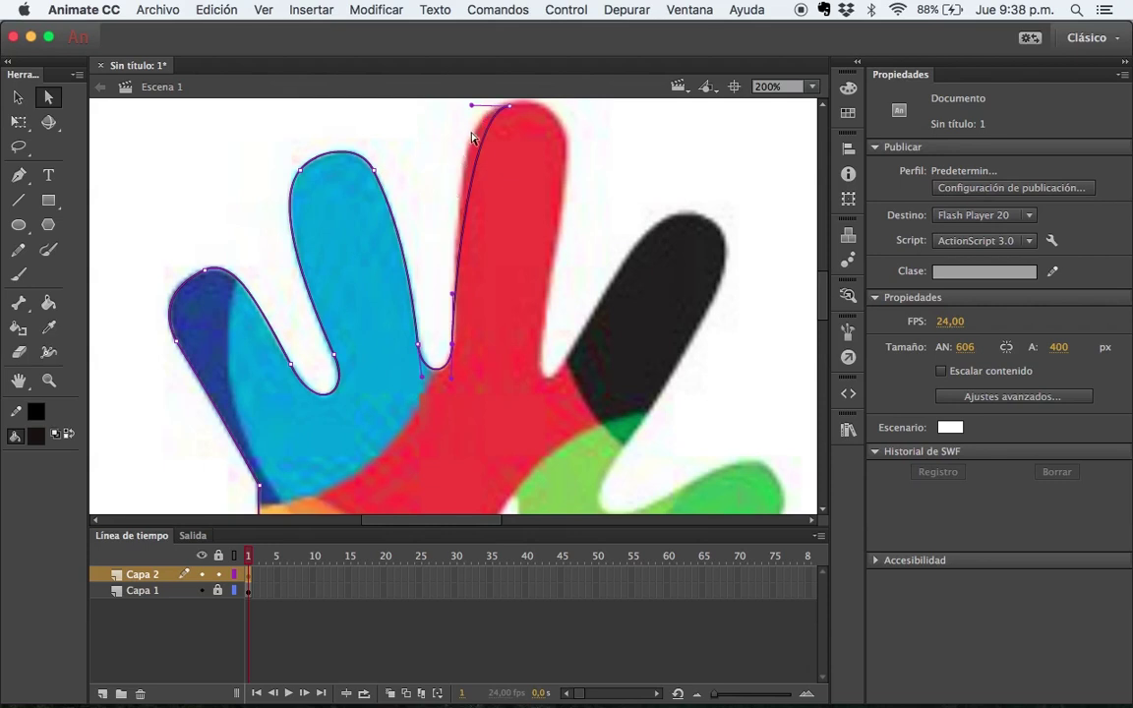
pyautogui.moveTo(469, 112); pyautogui.dragTo(453, 102)
pyautogui.click(515, 277)
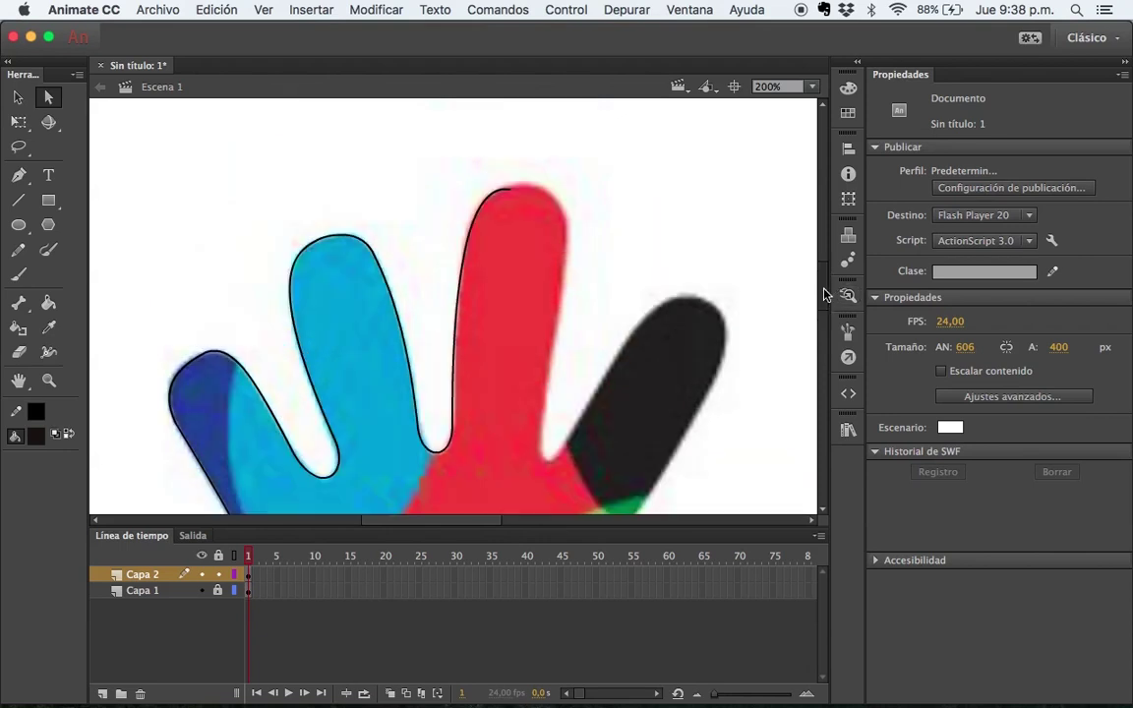
# Move the open end of the red finger's outline slightly up onto the edge of the fingertip
pyautogui.press('z')
pyautogui.click(530, 198)
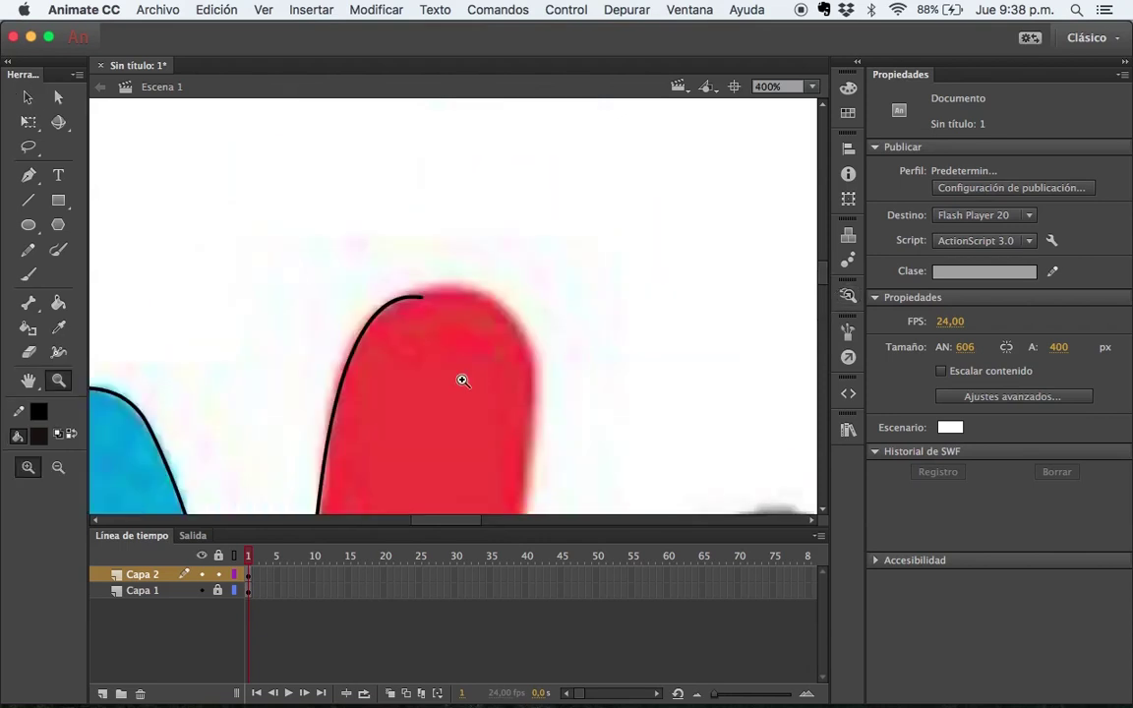
pyautogui.press('v')
pyautogui.moveTo(420, 299); pyautogui.dragTo(425, 294)
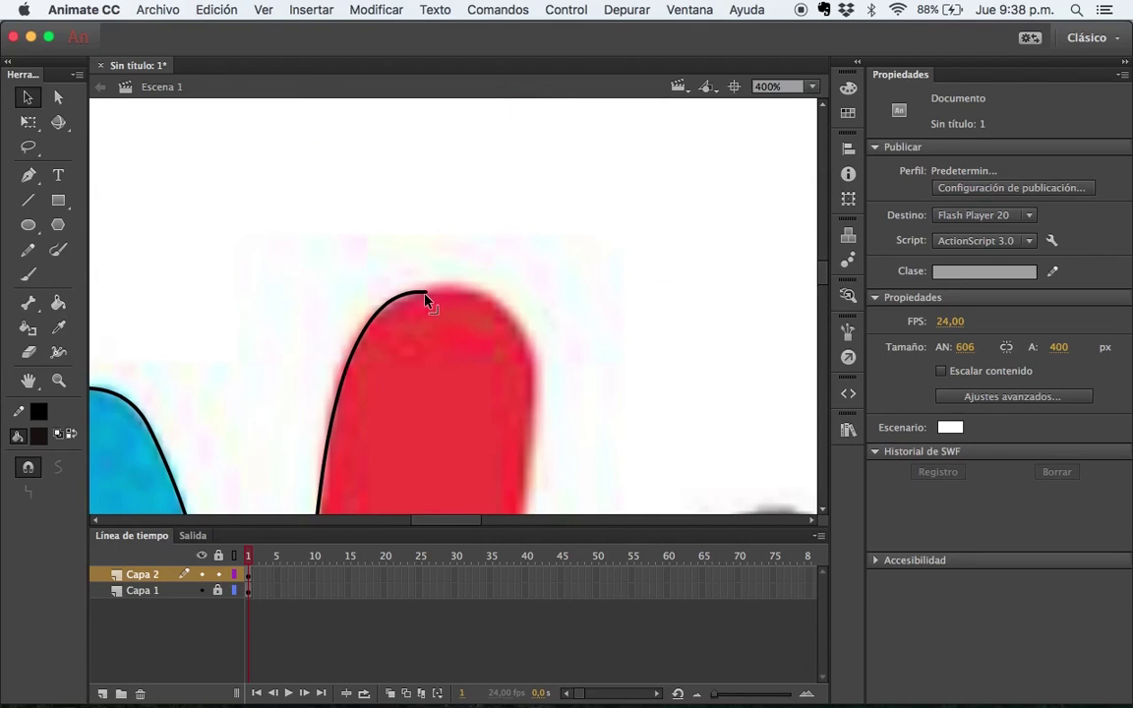
# Draw a line from the top of the red finger down to its far side and bend it around the fingertip
pyautogui.scroll(-5, 472, 333)
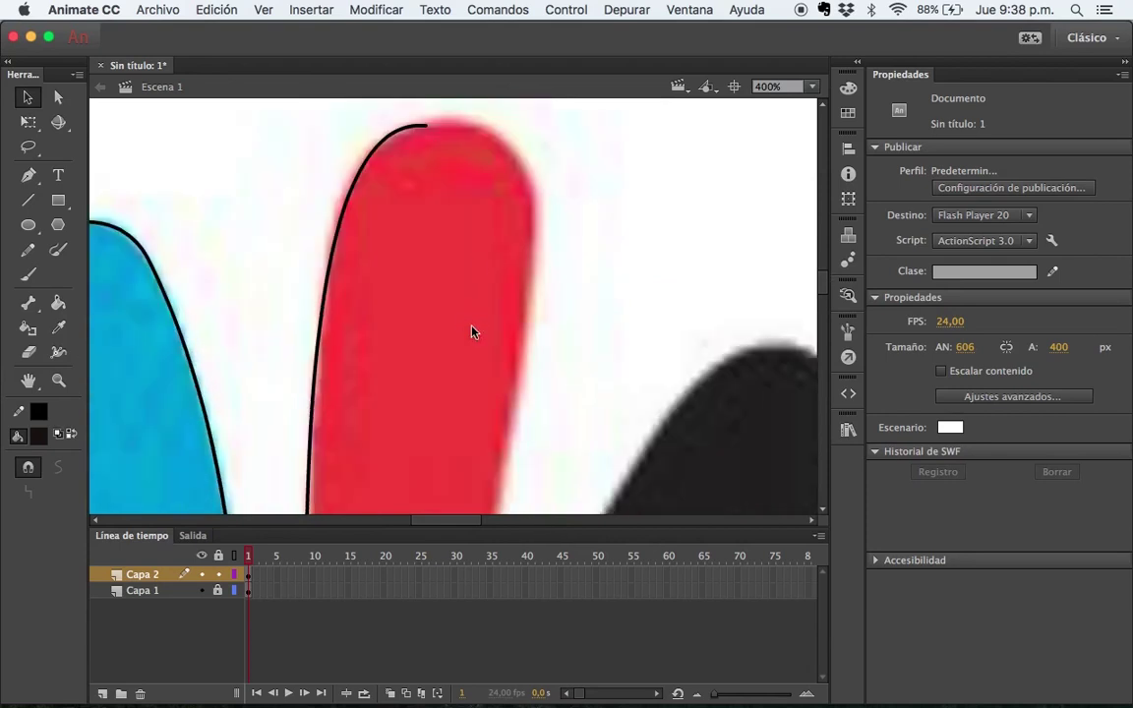
pyautogui.press('n')
pyautogui.moveTo(425, 125); pyautogui.dragTo(525, 263)
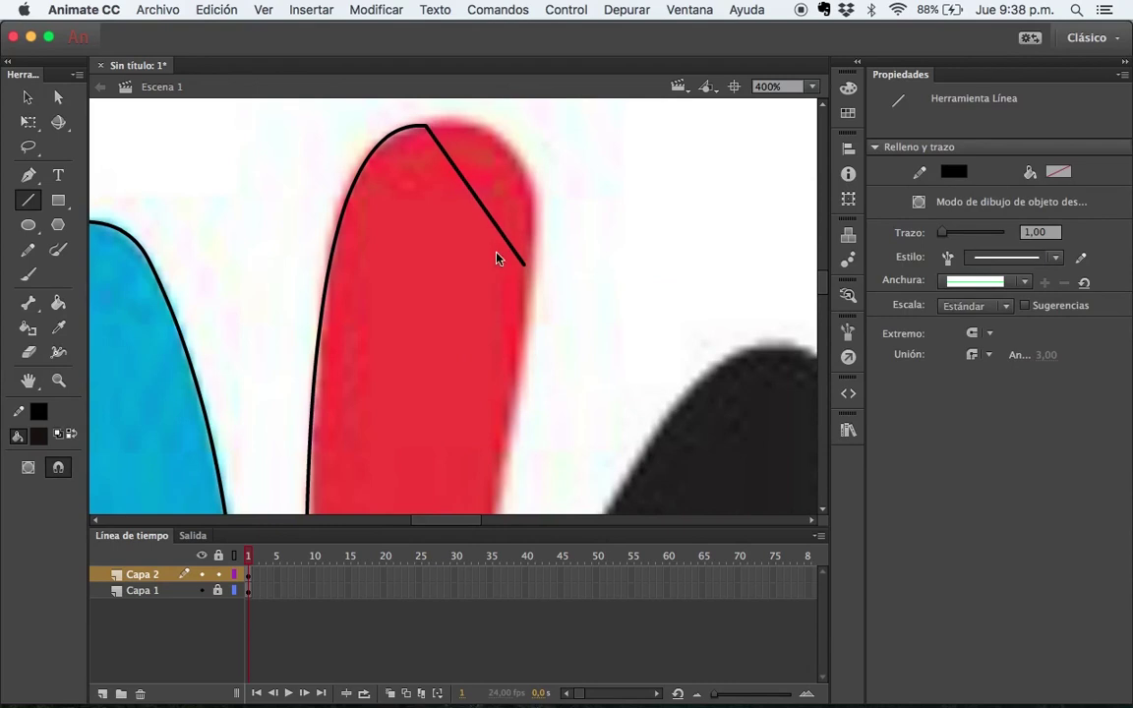
pyautogui.press('v')
pyautogui.moveTo(475, 193); pyautogui.dragTo(526, 200)
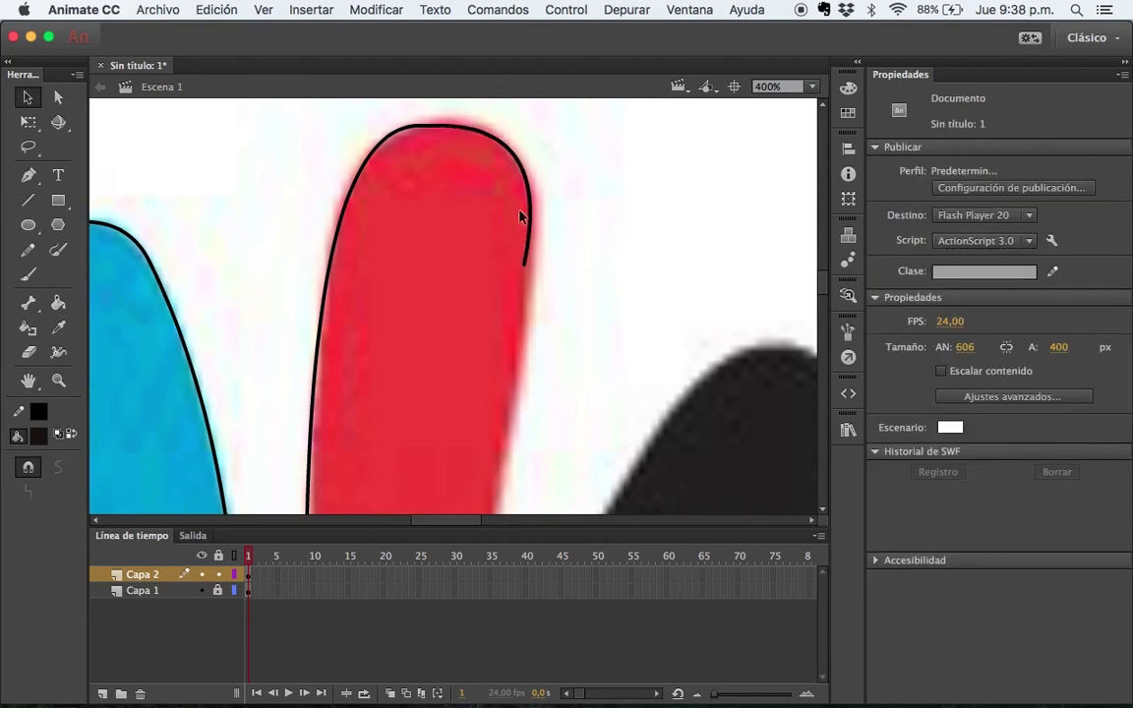
# Move the outline's open end onto the red finger's far edge and raise the curve to fit the top of the fingertip
pyautogui.moveTo(525, 263); pyautogui.dragTo(529, 273)
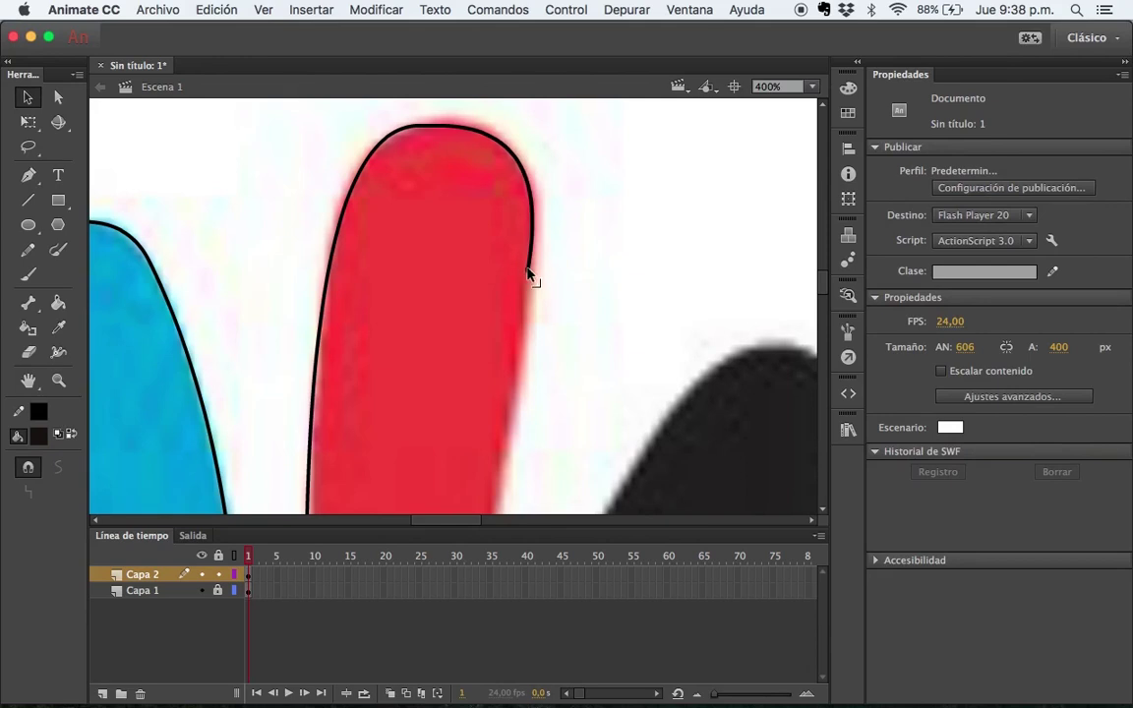
pyautogui.click(434, 129)
pyautogui.click(430, 150)
pyautogui.moveTo(426, 129); pyautogui.dragTo(423, 130)
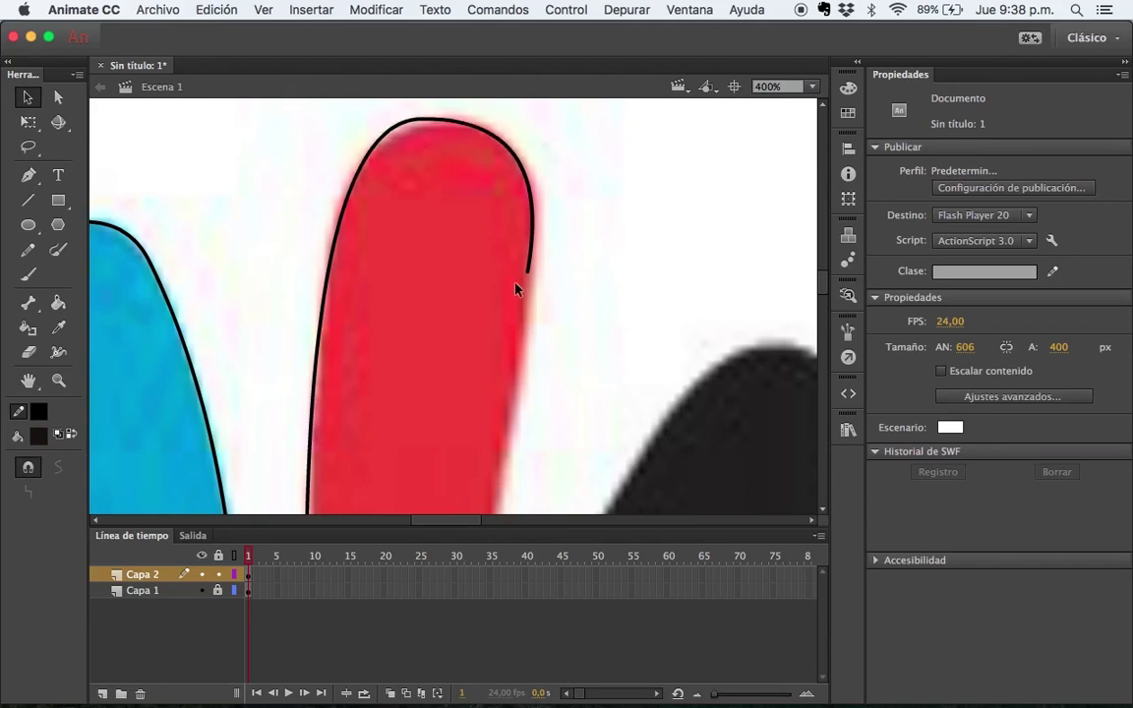
# Draw a line from the outline's open end down the red finger's far edge to the gap beside the black finger
pyautogui.press('z')
pyautogui.keyDown('alt'); pyautogui.click(539, 306); pyautogui.keyUp('alt')
pyautogui.keyDown('alt'); pyautogui.click(478, 354); pyautogui.keyUp('alt')
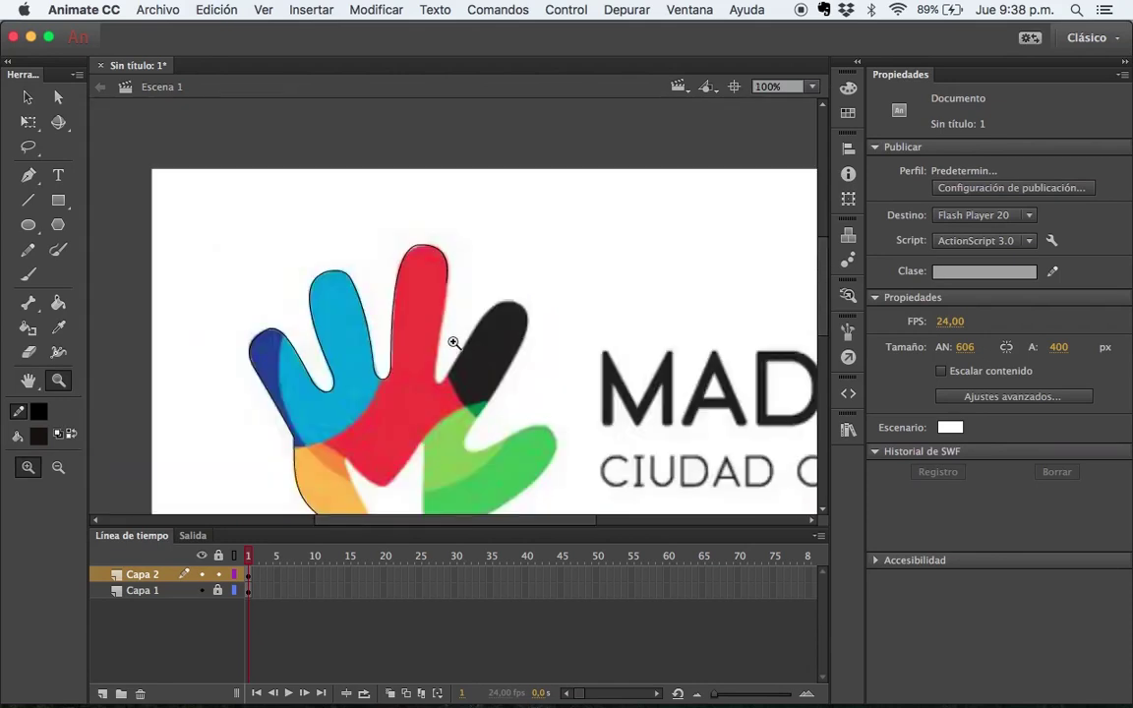
pyautogui.click(429, 318)
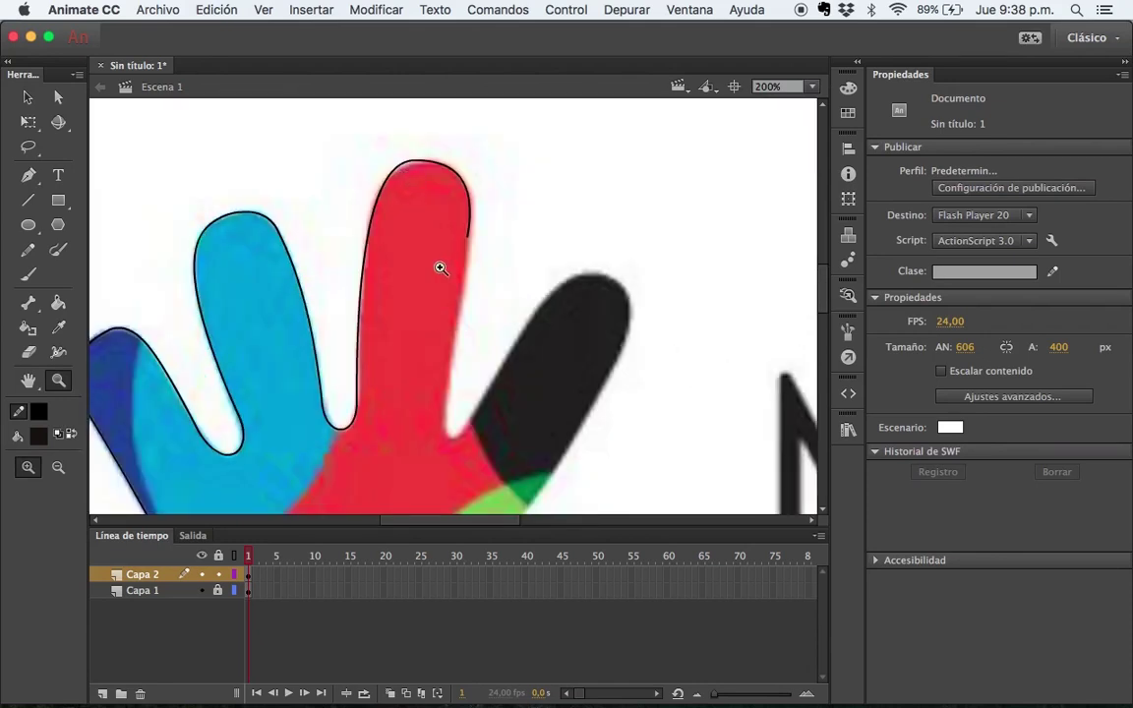
pyautogui.press('n')
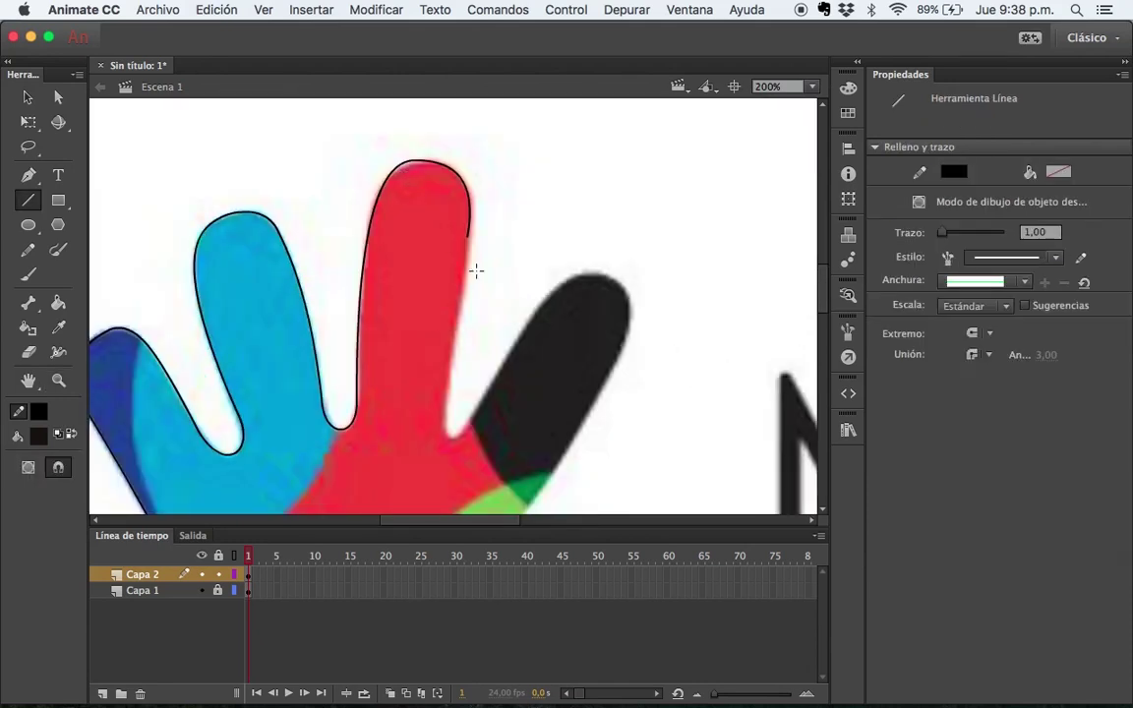
pyautogui.press('v')
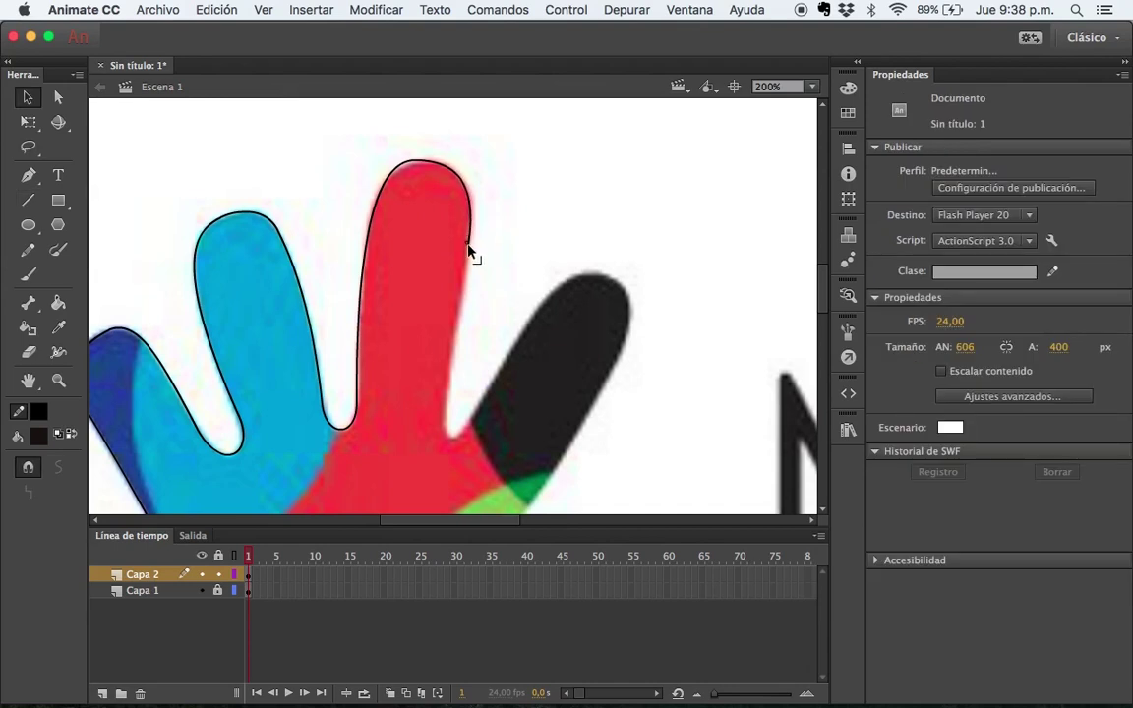
pyautogui.press('n')
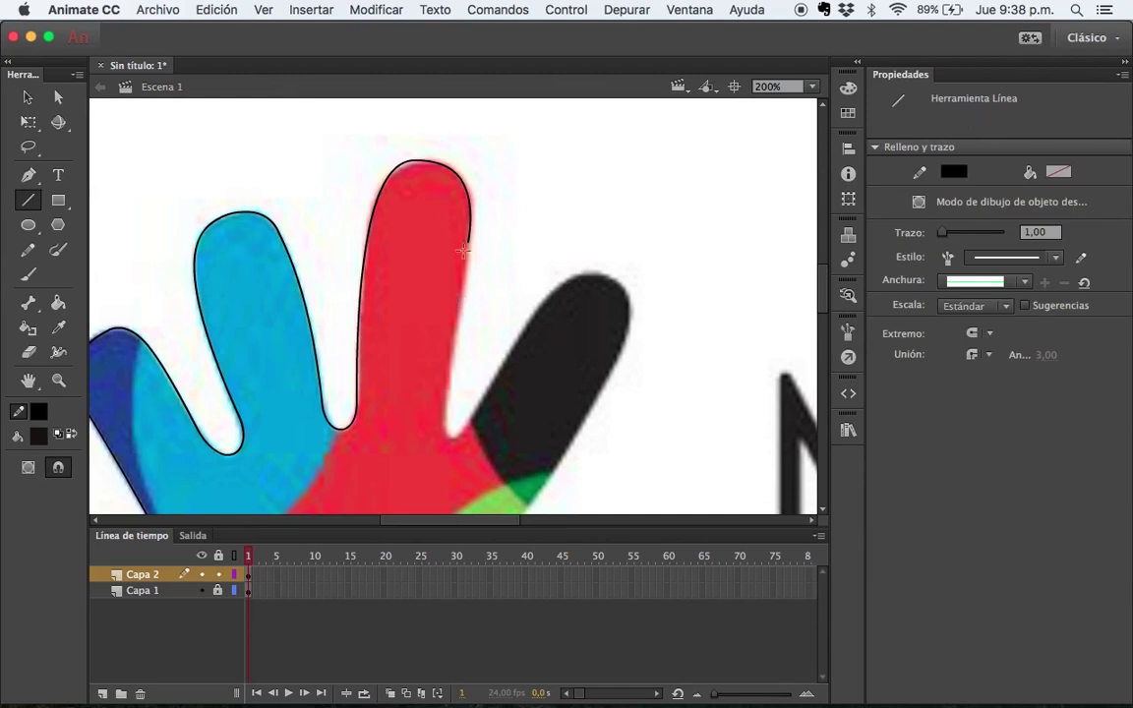
pyautogui.moveTo(467, 242); pyautogui.dragTo(443, 417)
pyautogui.press('v')
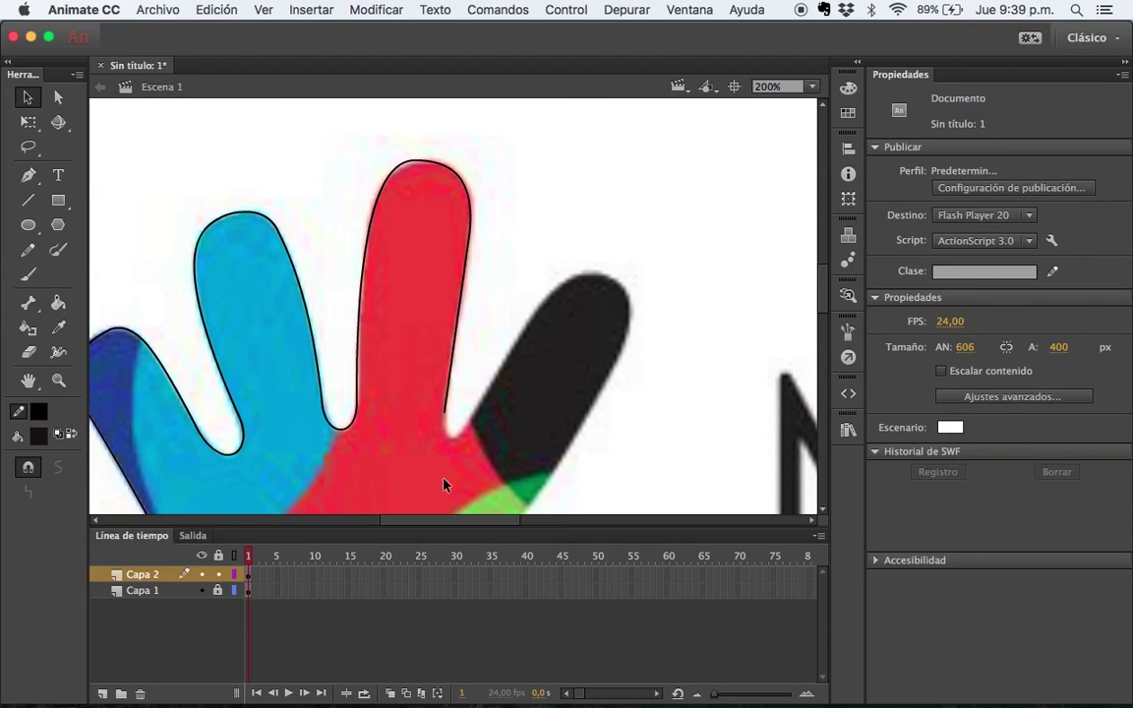
# Examine up close how the lower end of the new line fits the red finger's edge
pyautogui.press('a')
pyautogui.click(447, 417)
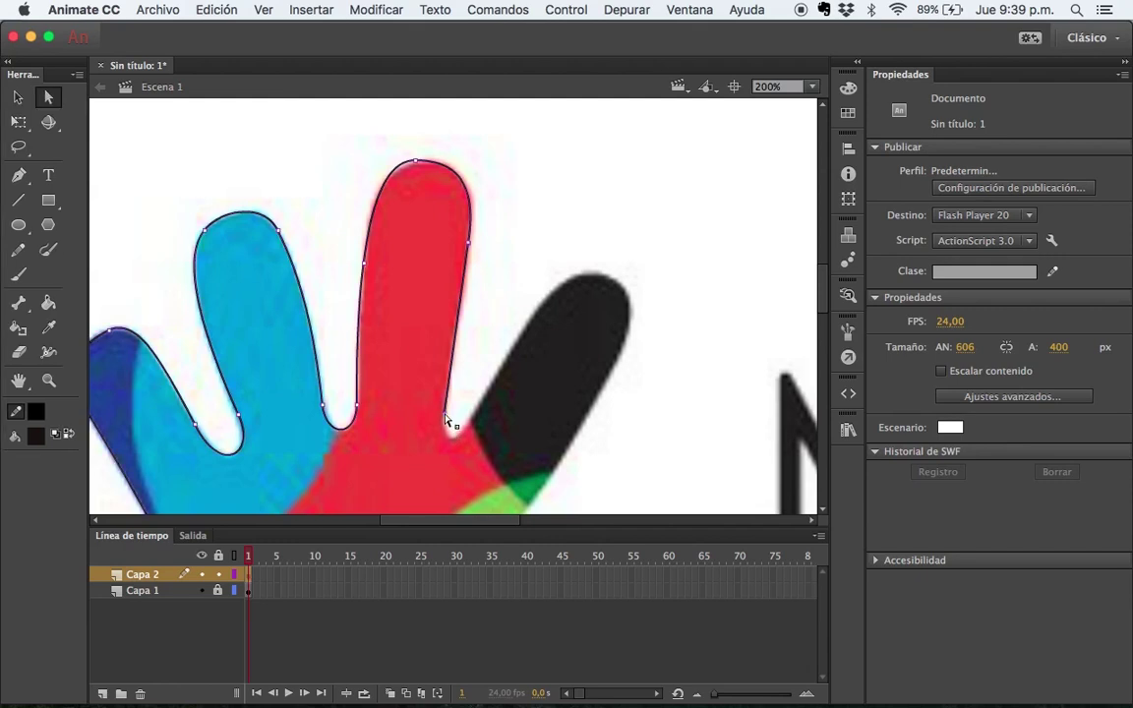
pyautogui.click(448, 409)
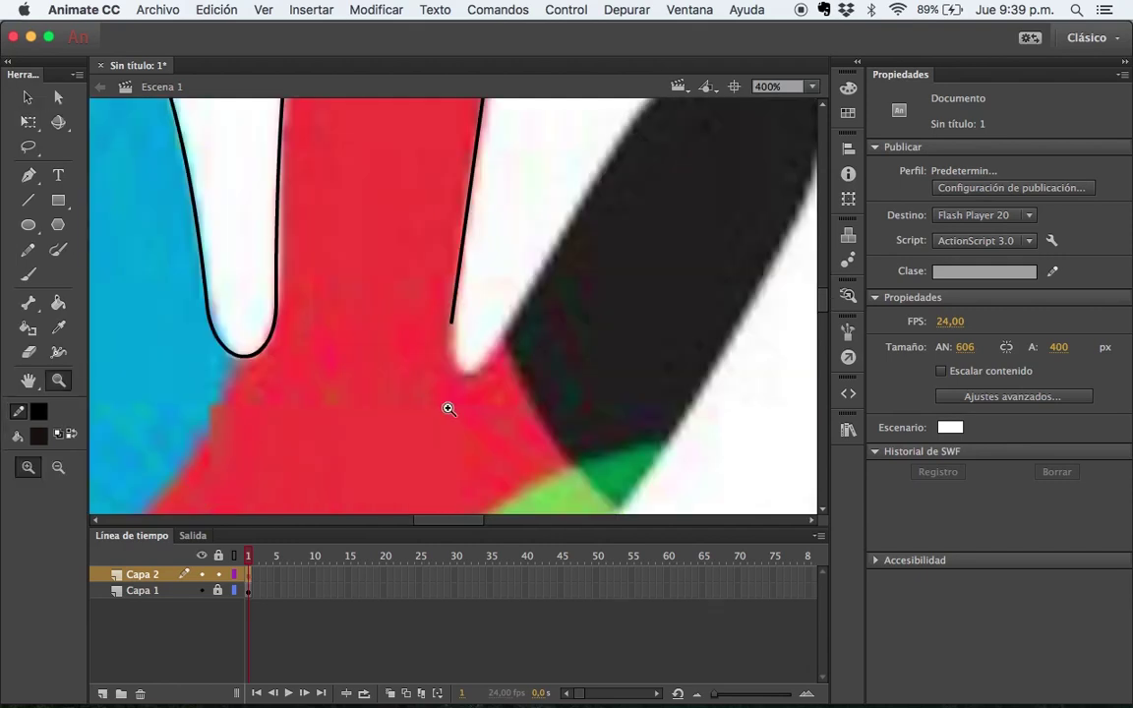
pyautogui.press('z')
pyautogui.click(455, 331)
pyautogui.click(455, 302)
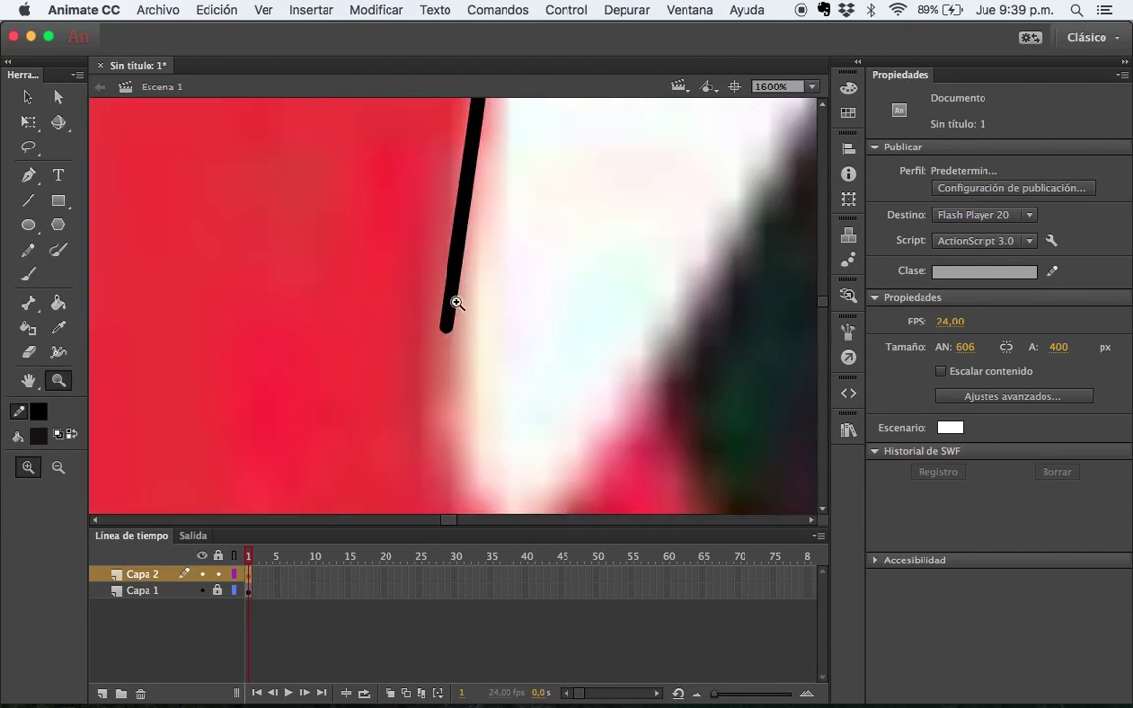
pyautogui.press('a')
pyautogui.click(447, 331)
pyautogui.press('z')
pyautogui.keyDown('alt'); pyautogui.click(467, 304); pyautogui.keyUp('alt')
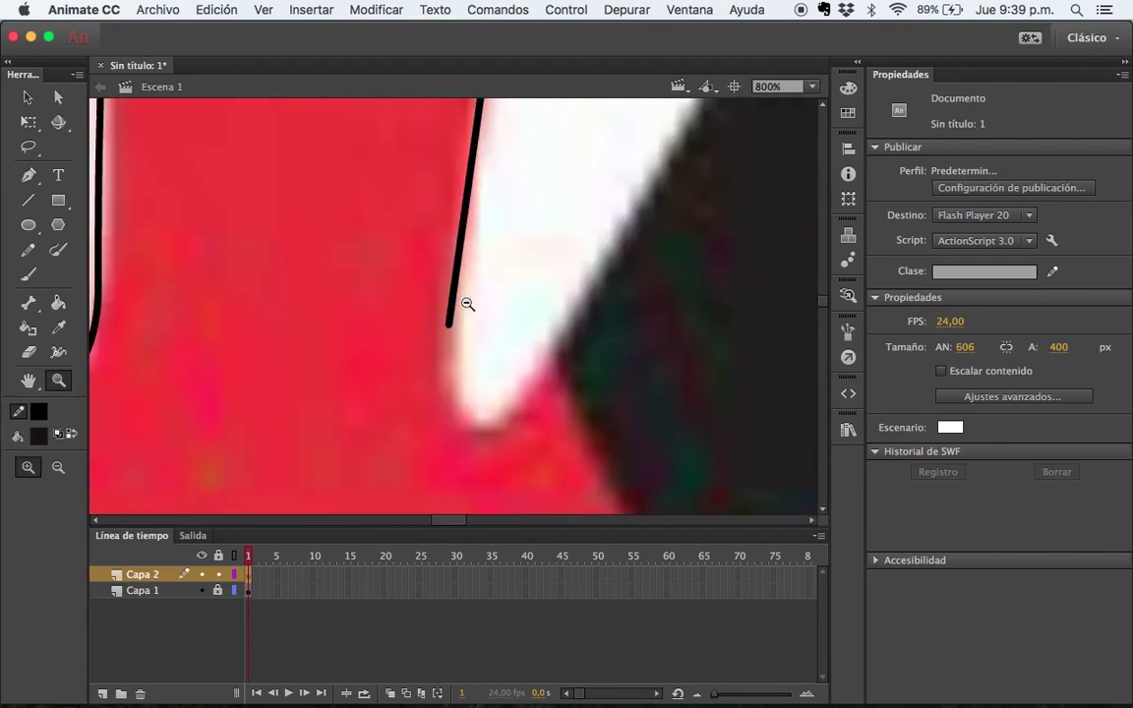
pyautogui.keyDown('alt'); pyautogui.click(467, 304); pyautogui.keyUp('alt')
pyautogui.keyDown('alt'); pyautogui.click(492, 232); pyautogui.keyUp('alt')
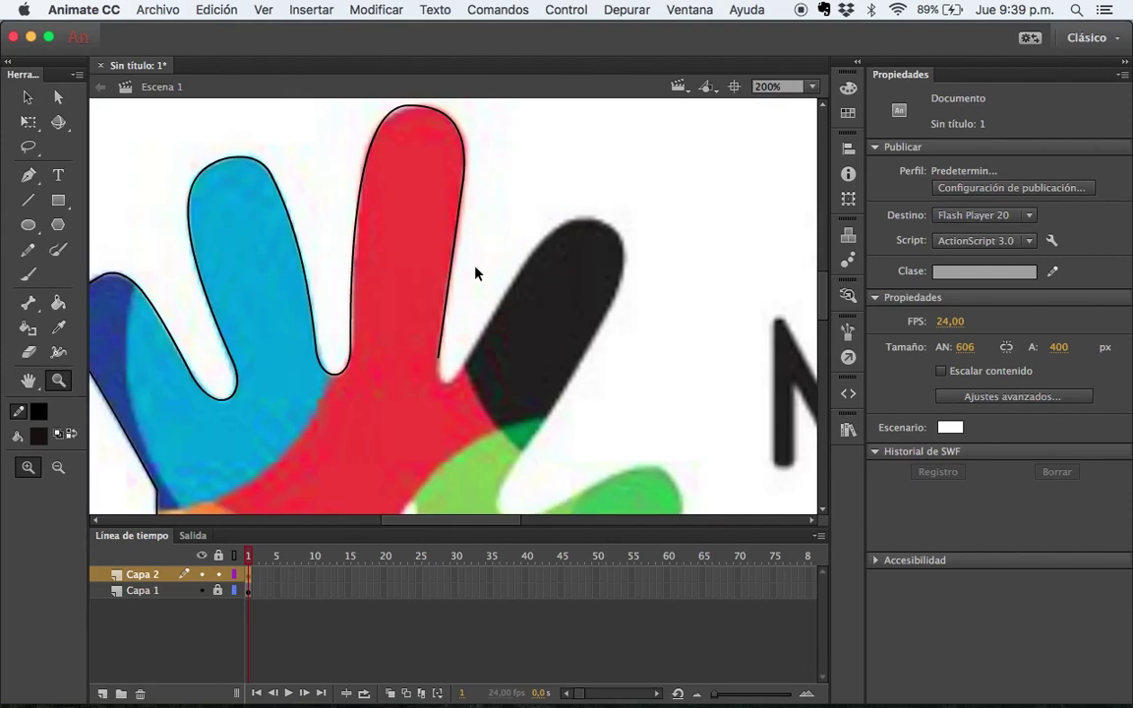
# Draw a short line across the gap between the red and black fingers and bend it down around the bottom of the gap
pyautogui.press('v')
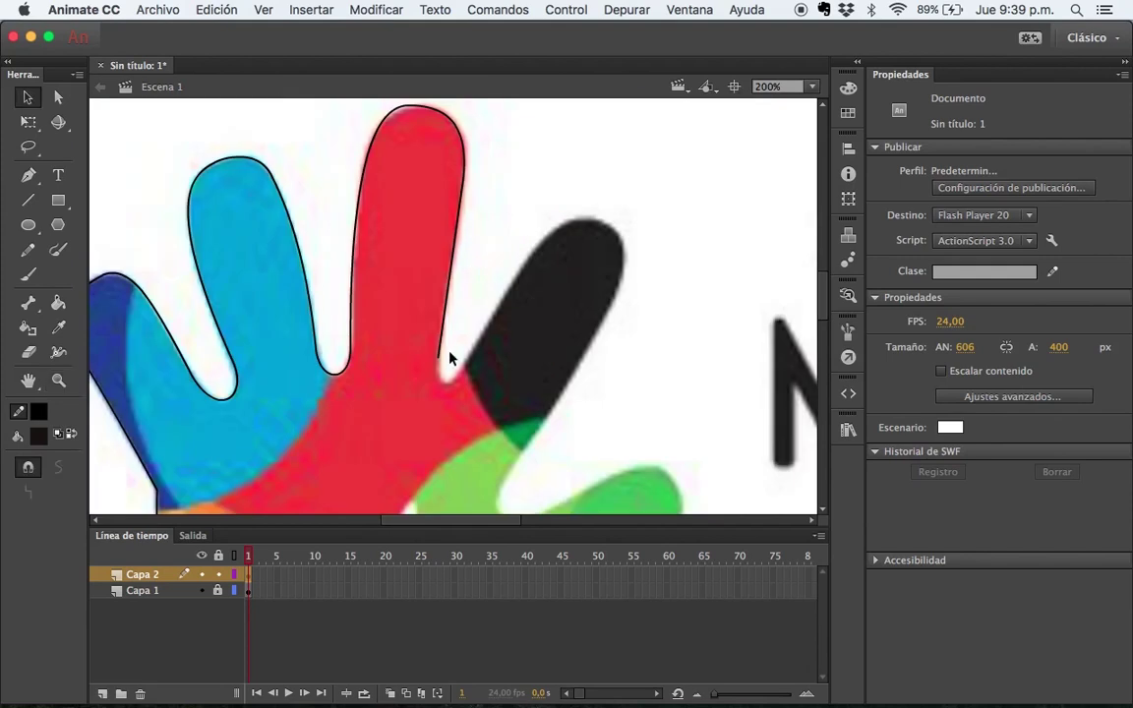
pyautogui.press('n')
pyautogui.moveTo(437, 356); pyautogui.dragTo(462, 357)
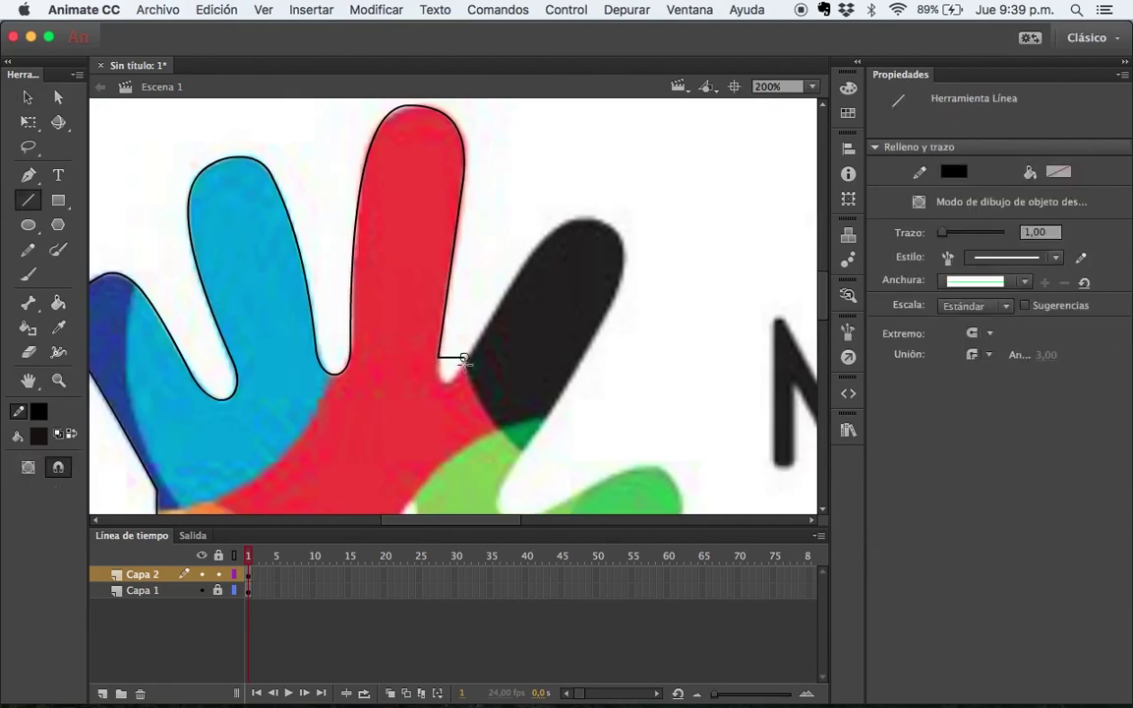
pyautogui.press('v')
pyautogui.press('super+equal')
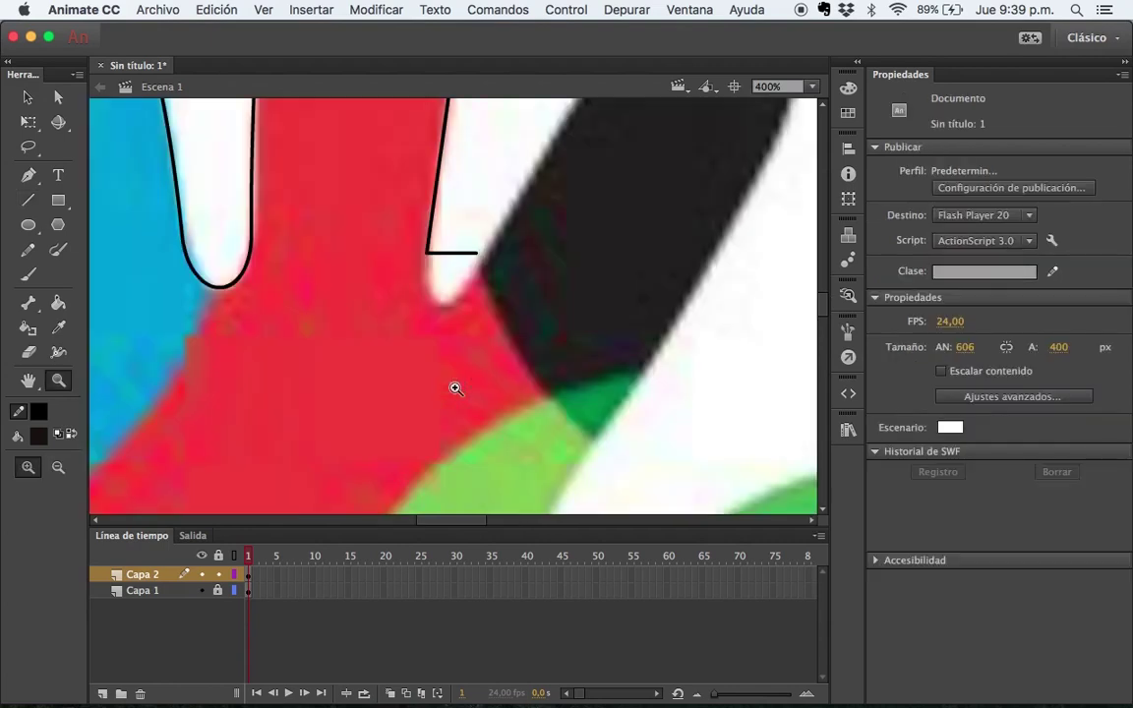
pyautogui.moveTo(440, 288); pyautogui.dragTo(433, 304)
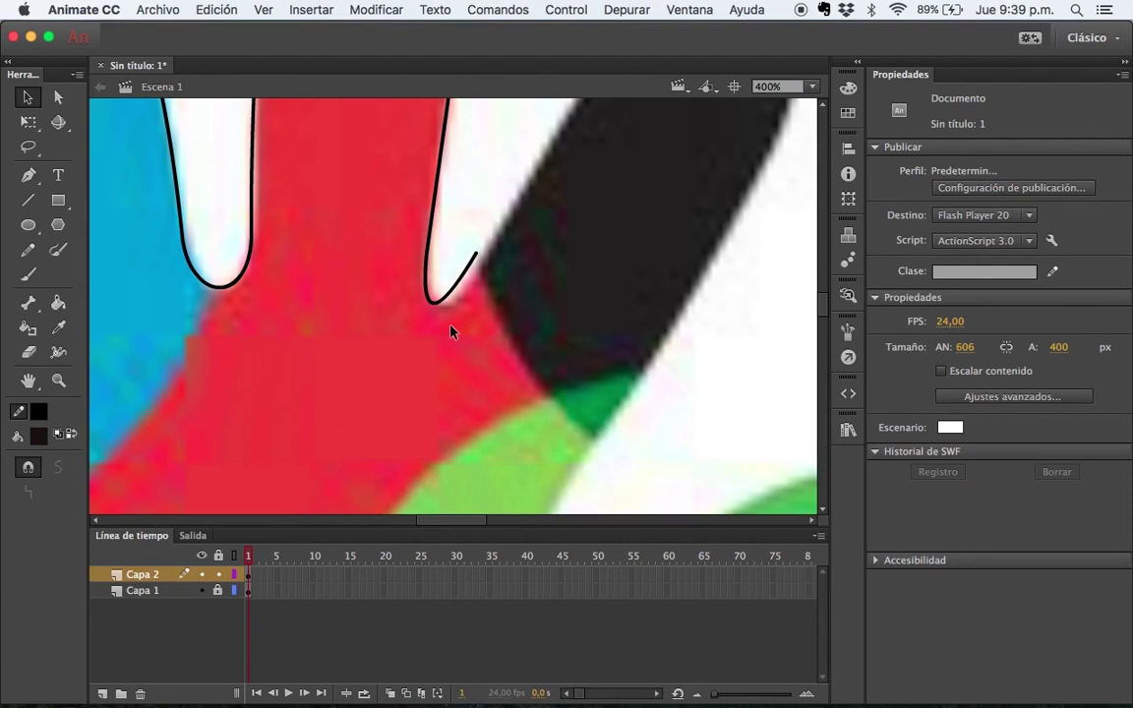
# Adjust the gap segment's curve handle to fit the bottom of the gap and move its open end onto the black finger's edge
pyautogui.press('a')
pyautogui.click(477, 258)
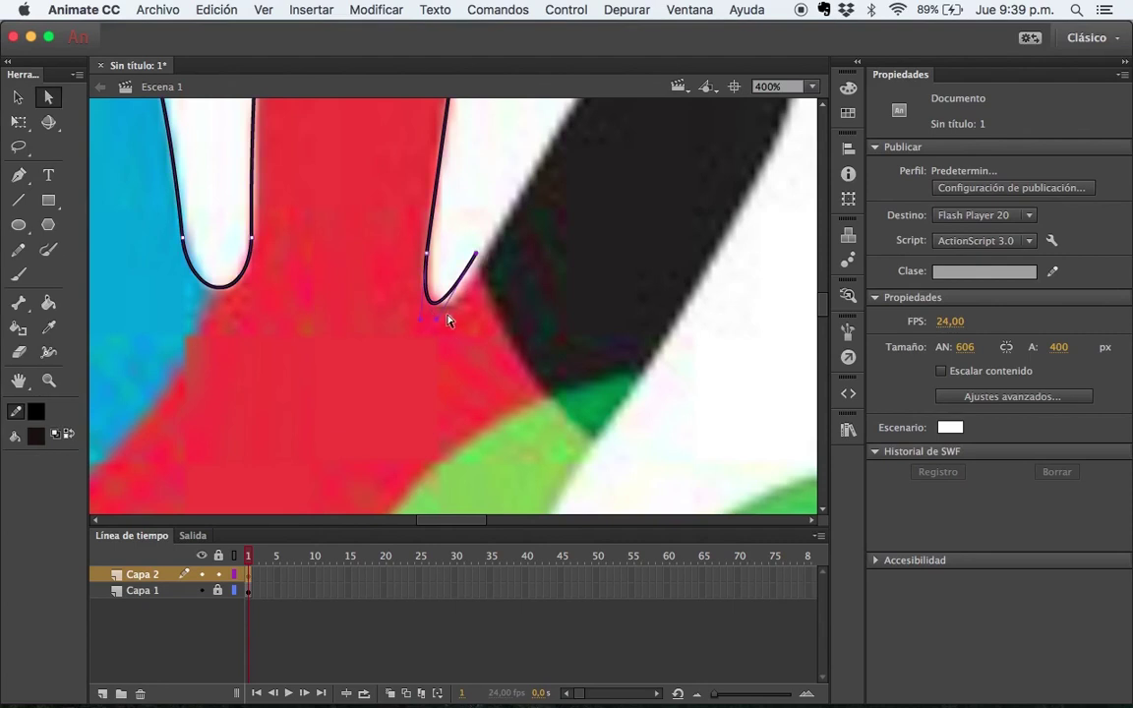
pyautogui.moveTo(437, 320); pyautogui.dragTo(456, 331)
pyautogui.click(571, 291)
pyautogui.scroll(3, 569, 292)
pyautogui.hscroll(2, 569, 292)
pyautogui.press('v')
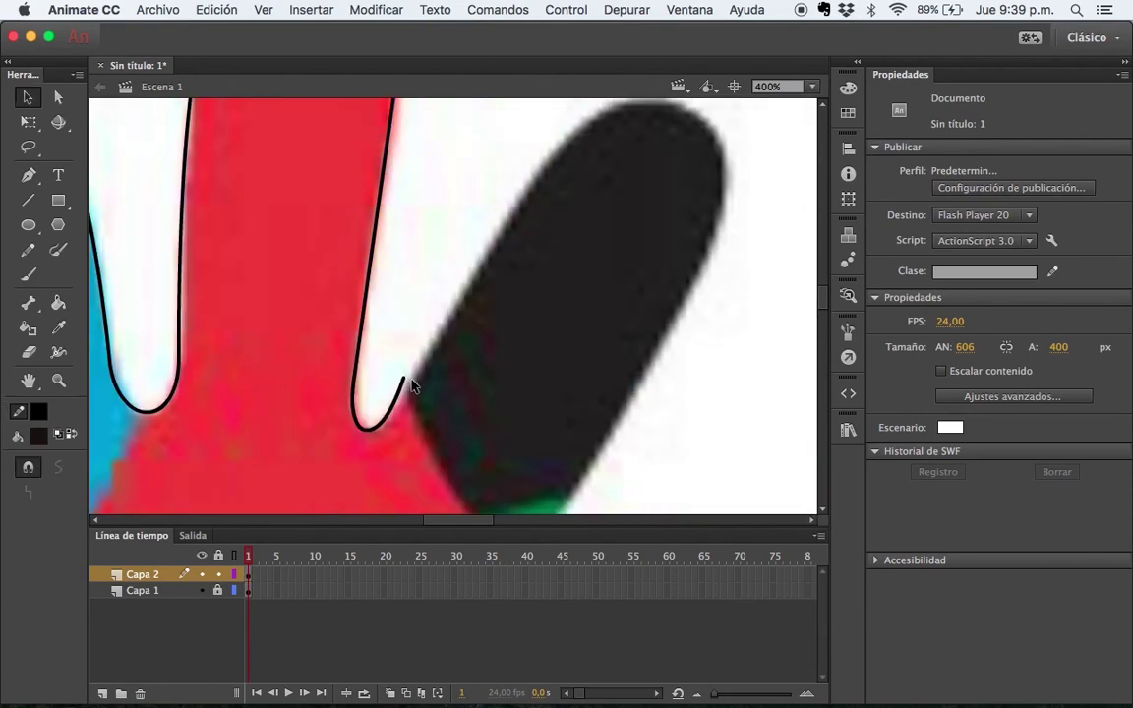
pyautogui.moveTo(407, 379); pyautogui.dragTo(414, 373)
pyautogui.press('z')
pyautogui.keyDown('alt'); pyautogui.click(514, 235); pyautogui.keyUp('alt')
pyautogui.hscroll(-4, 482, 384)
pyautogui.scroll(-2, 482, 384)
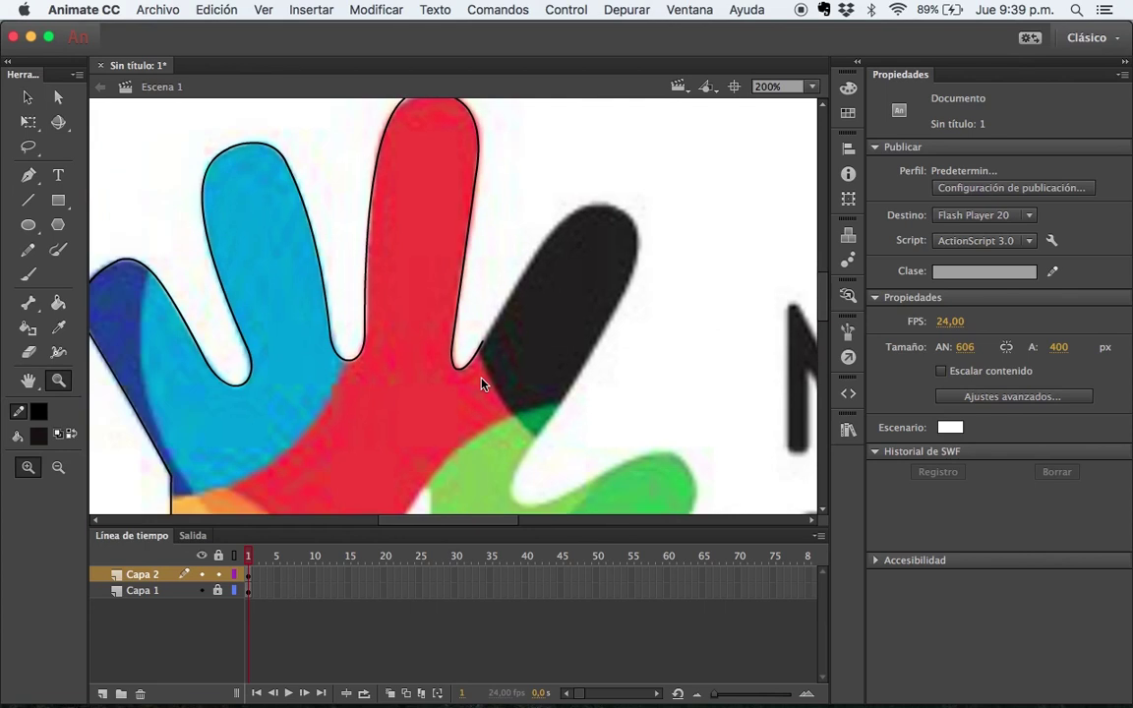
pyautogui.press('v')
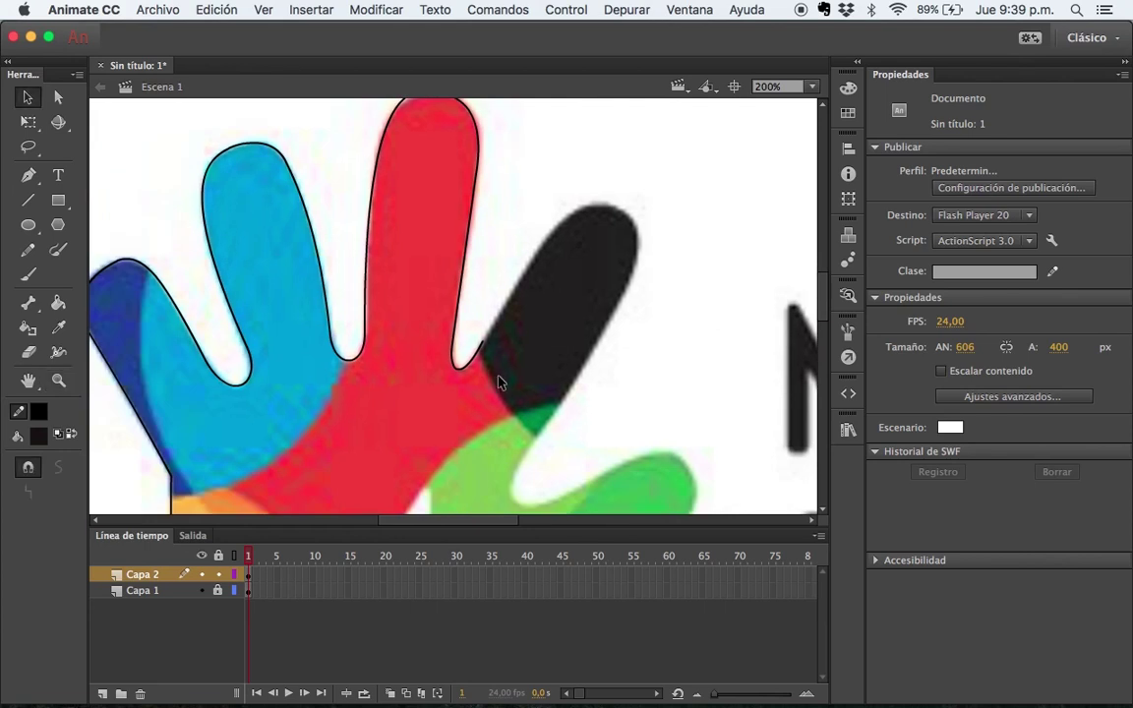
pyautogui.press('n')
pyautogui.moveTo(482, 339); pyautogui.dragTo(548, 301)
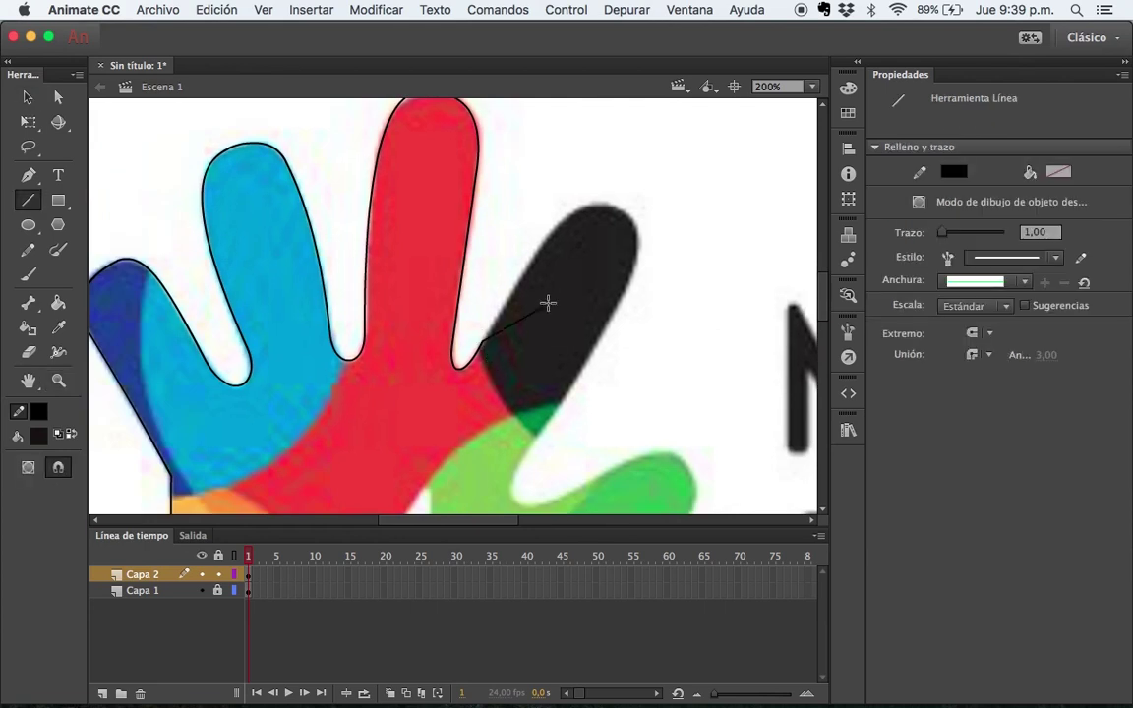
pyautogui.press('super+z')
# Set the Line tool's stroke colour to bright green
pyautogui.click(37, 416)
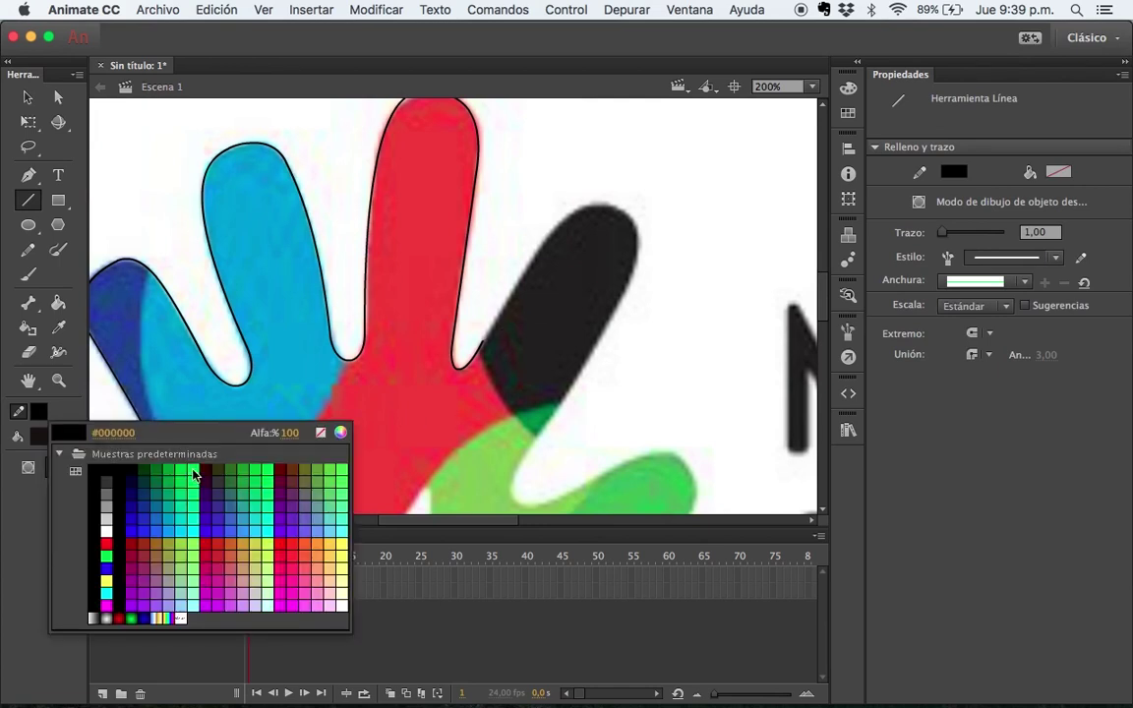
pyautogui.press('Escape')
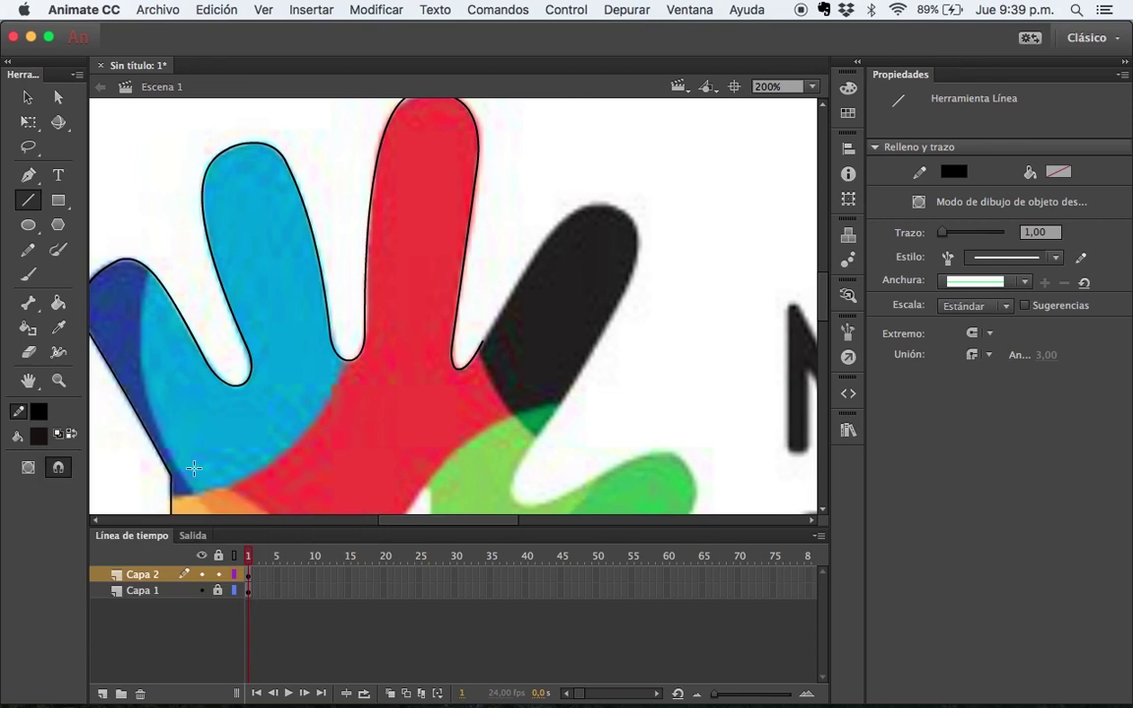
pyautogui.click(38, 418)
pyautogui.click(191, 467)
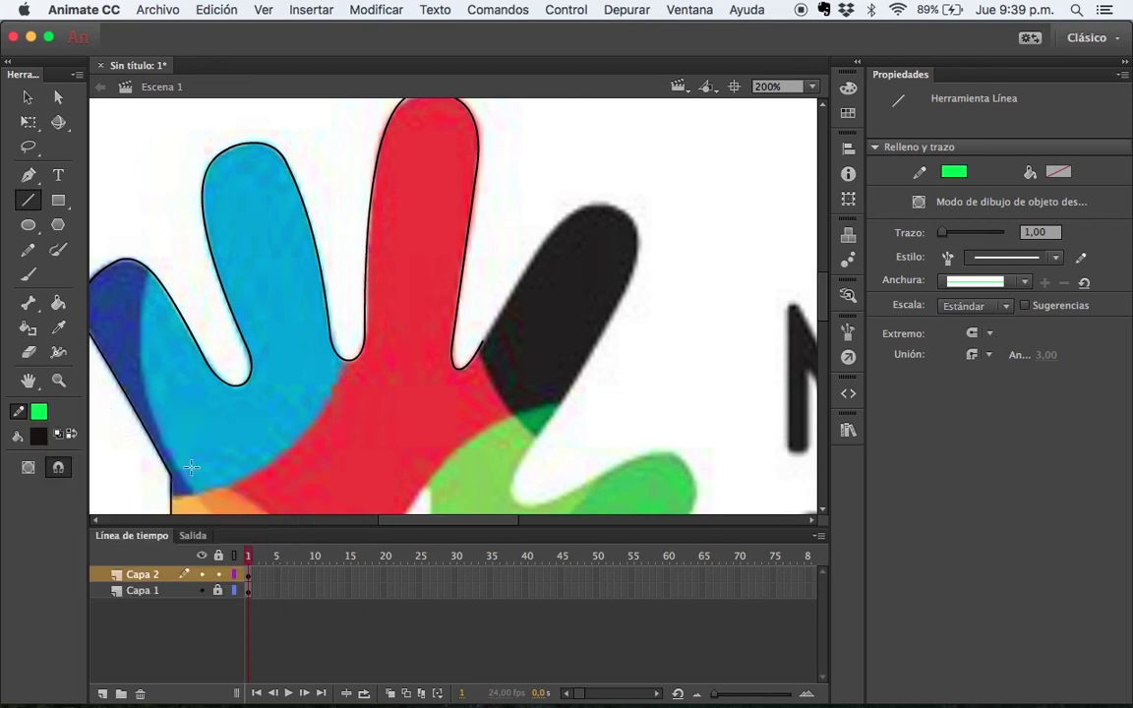
# Draw a green line from the gap to the top of the black finger and bend it along the edge facing the red finger
pyautogui.moveTo(590, 234); pyautogui.dragTo(606, 207)
pyautogui.press('v')
pyautogui.moveTo(561, 264); pyautogui.dragTo(570, 218)
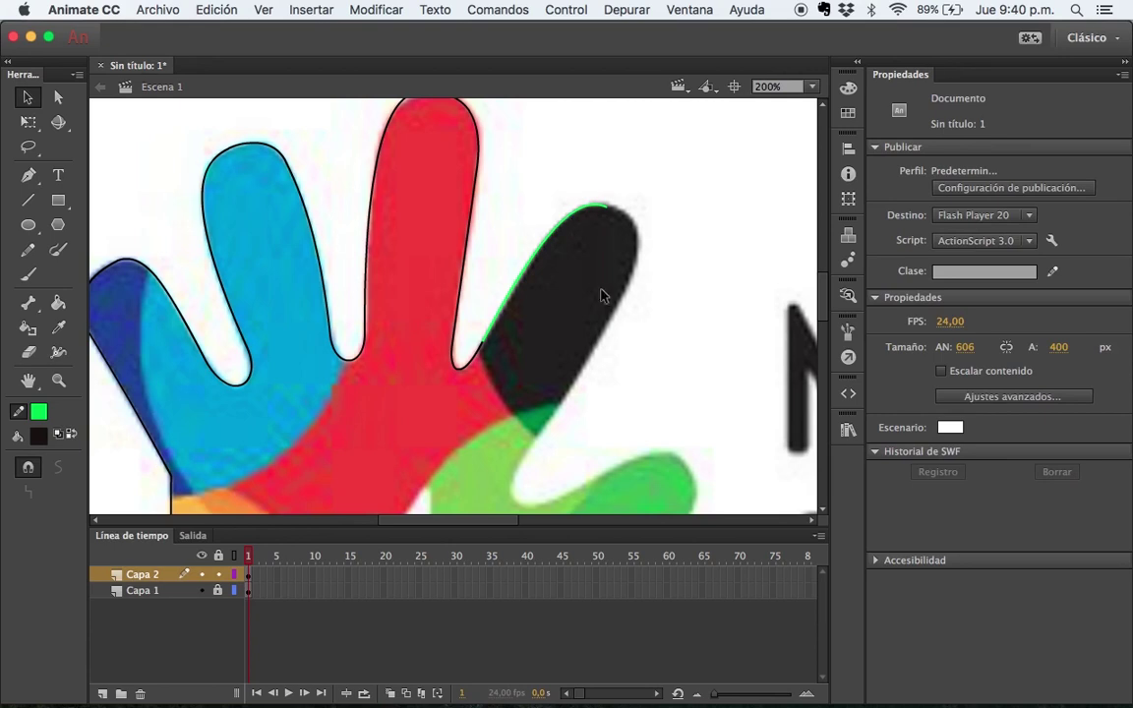
# Draw a line from the top of the black finger to its far side and bend it around the fingertip
pyautogui.press('n')
pyautogui.moveTo(606, 205)
pyautogui.mouseDown()
pyautogui.moveTo(623, 290)
pyautogui.moveTo(638, 232)
pyautogui.mouseUp()
pyautogui.press('v')
pyautogui.press('z')
pyautogui.click(618, 284)
pyautogui.press('v')
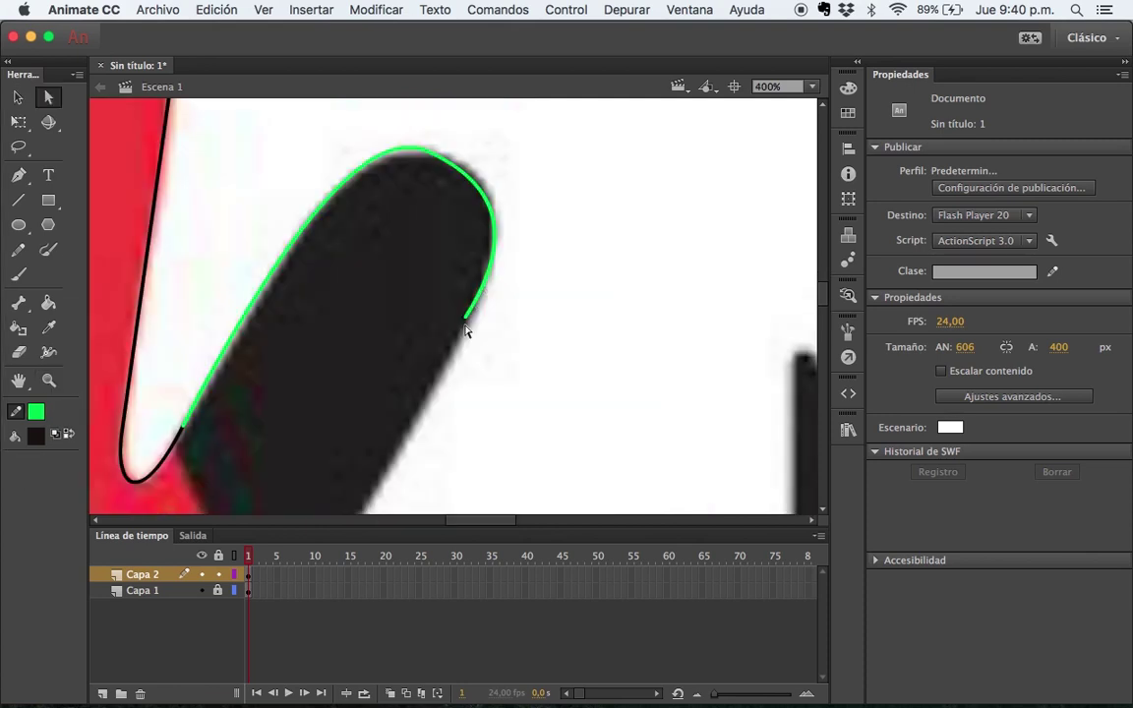
# Adjust the curve handles around the black fingertip and move the segment's open end onto the finger's far edge
pyautogui.click(476, 317)
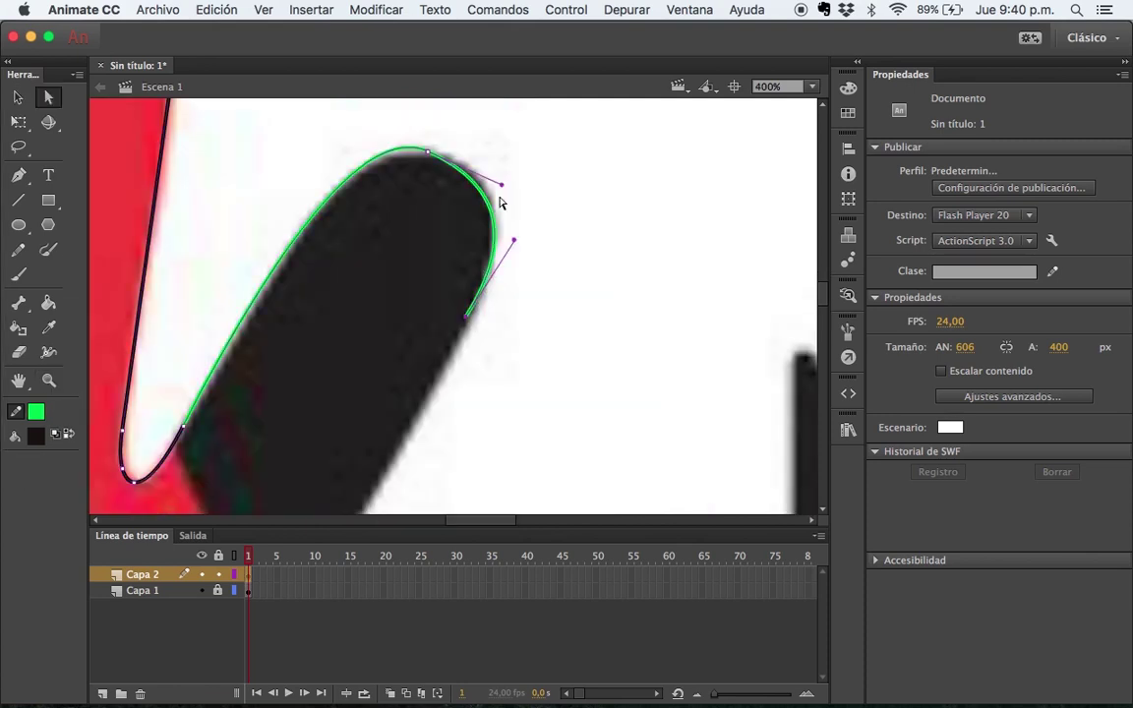
pyautogui.moveTo(504, 187); pyautogui.dragTo(520, 188)
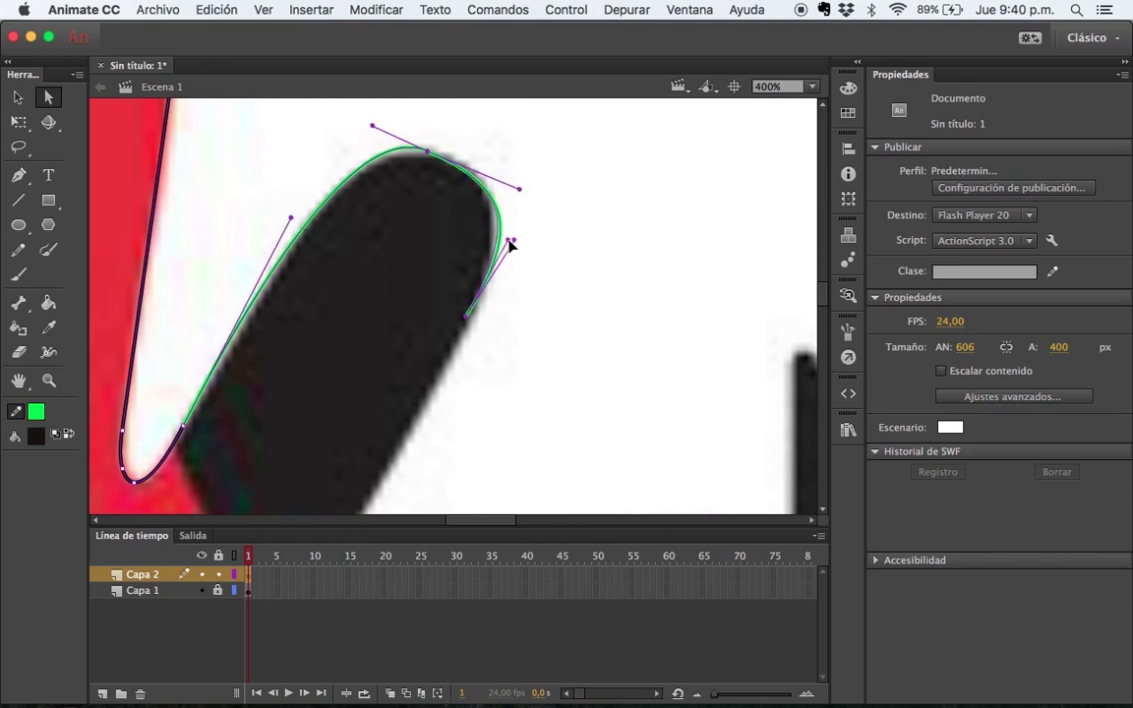
pyautogui.press('v')
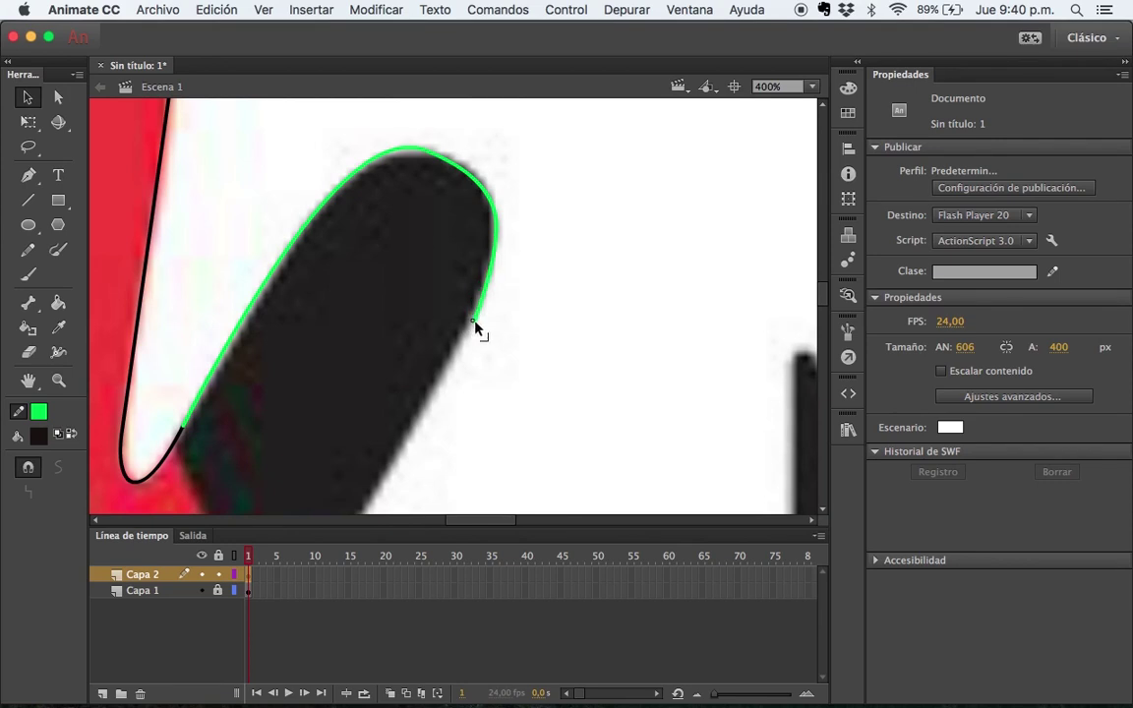
# Draw a green line from the open end down the black finger's far edge to the gap beside the green thumb
pyautogui.press('z')
pyautogui.keyDown('alt'); pyautogui.click(457, 379); pyautogui.keyUp('alt')
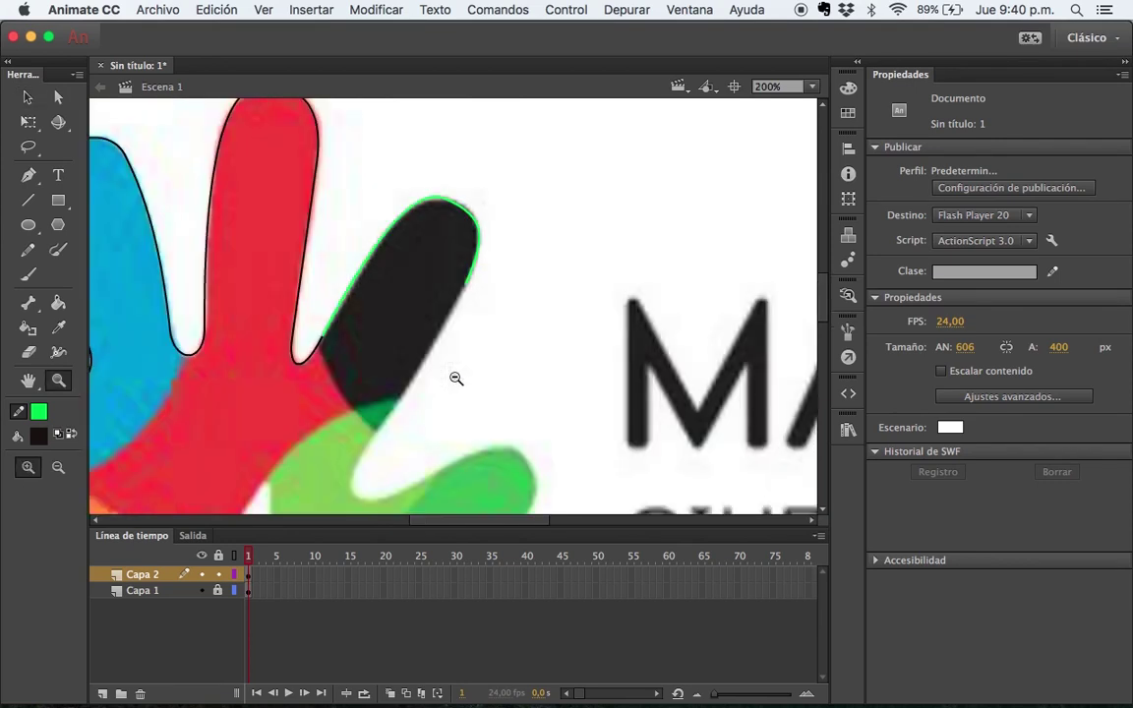
pyautogui.press('n')
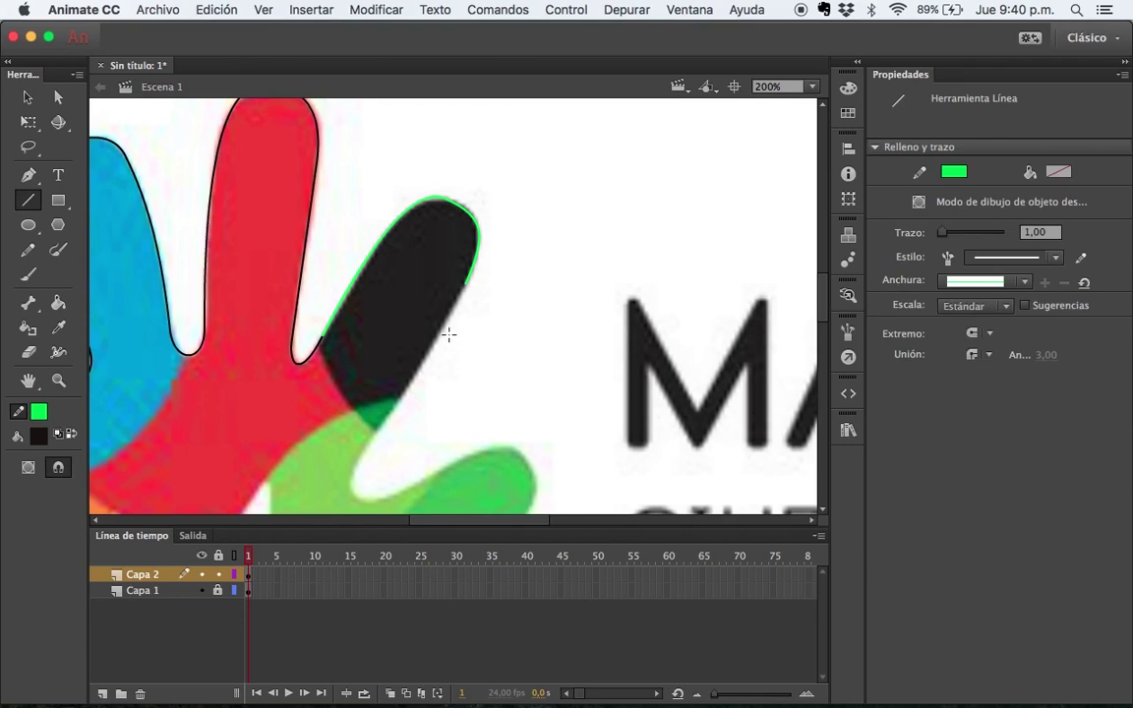
pyautogui.scroll(-5, 455, 340)
pyautogui.scroll(4, 454, 340)
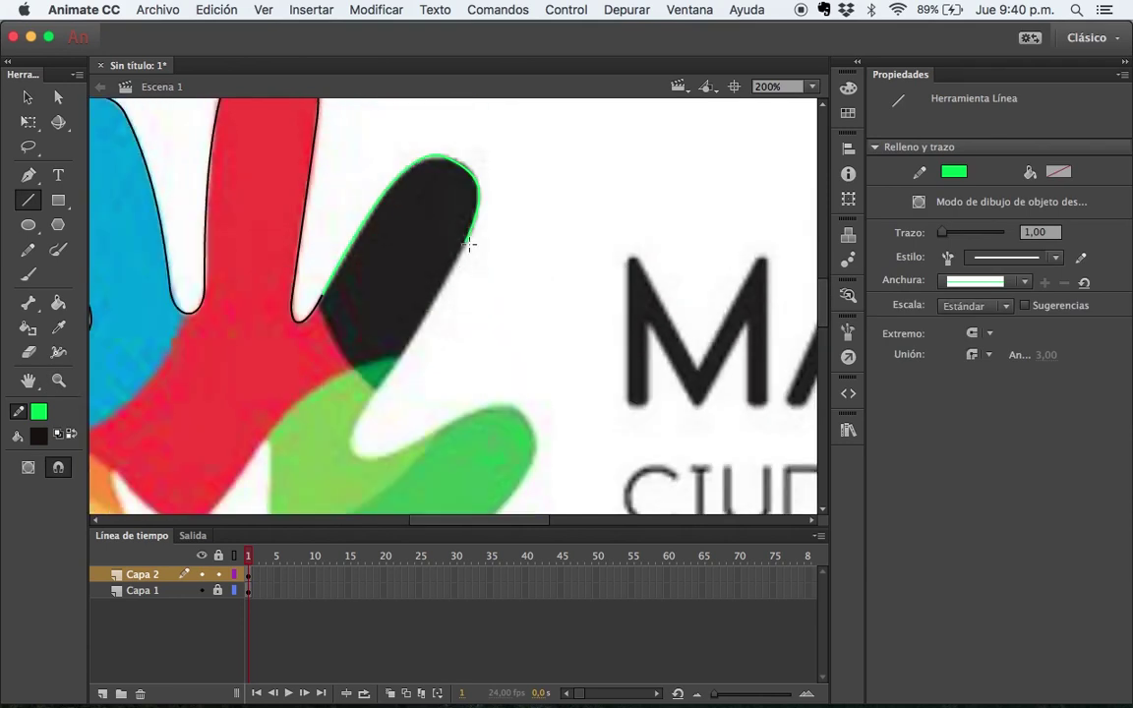
pyautogui.moveTo(466, 241); pyautogui.dragTo(370, 398)
pyautogui.press('v')
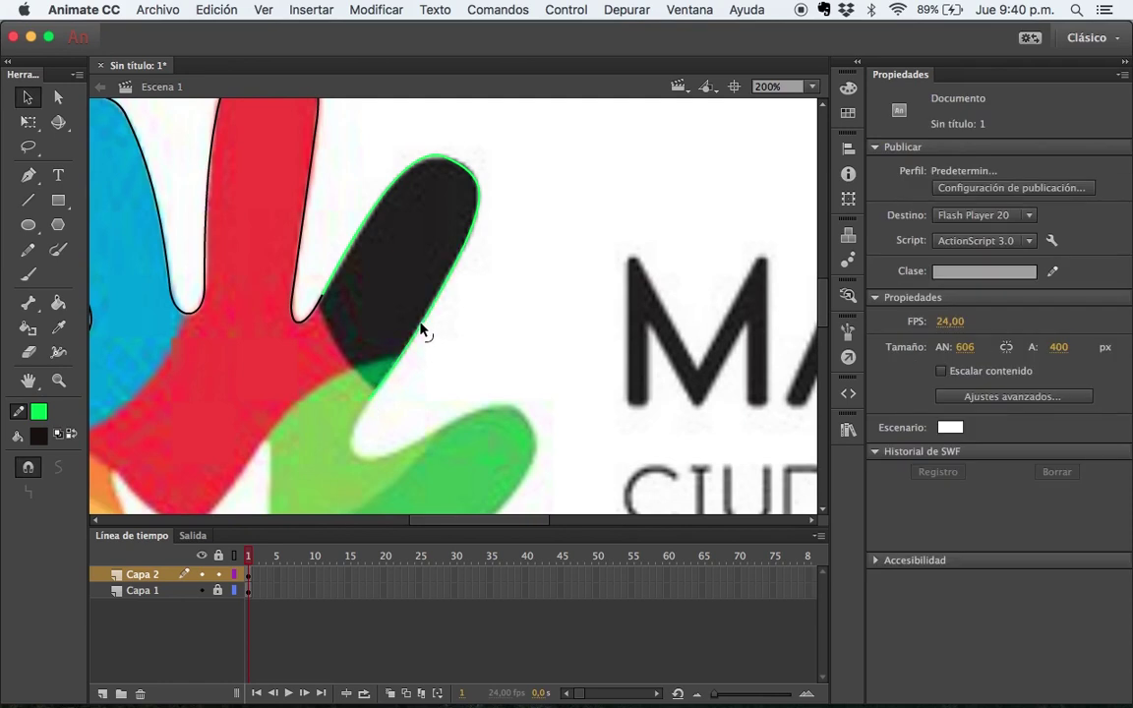
# Switch the stroke colour to black, draw a line from the green stroke's lower end into the gap beside the green thumb, and curve it around the gap
pyautogui.scroll(-3, 340, 370)
pyautogui.press('n')
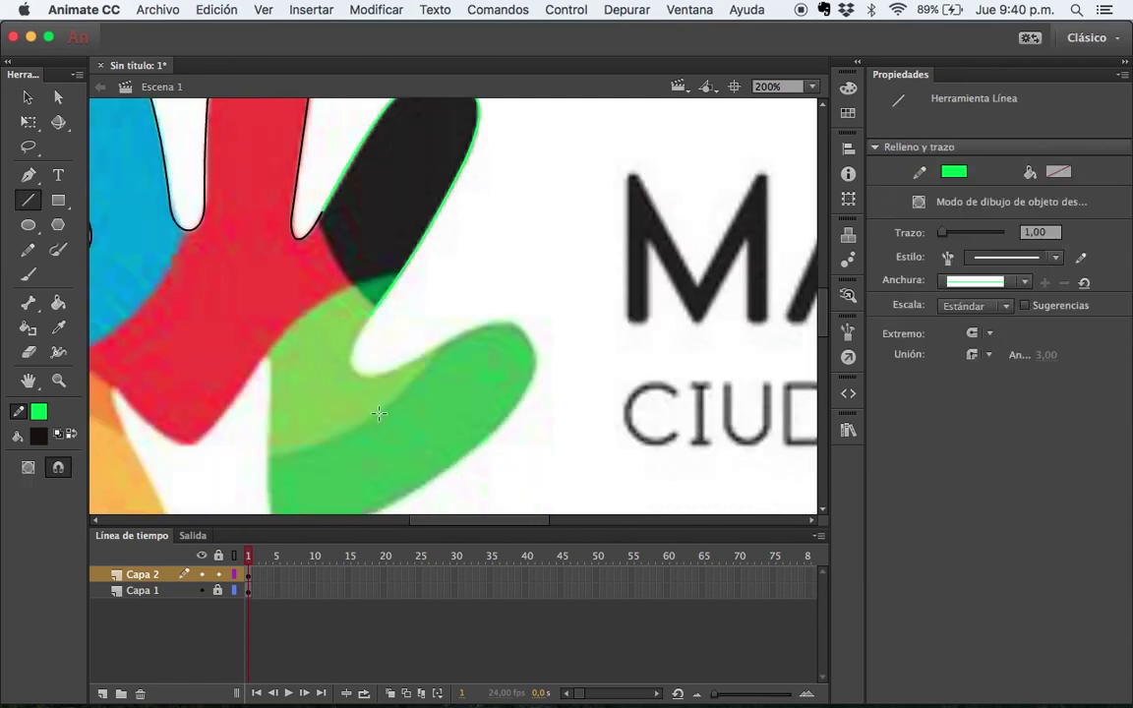
pyautogui.moveTo(389, 280); pyautogui.dragTo(375, 316)
pyautogui.click(40, 412)
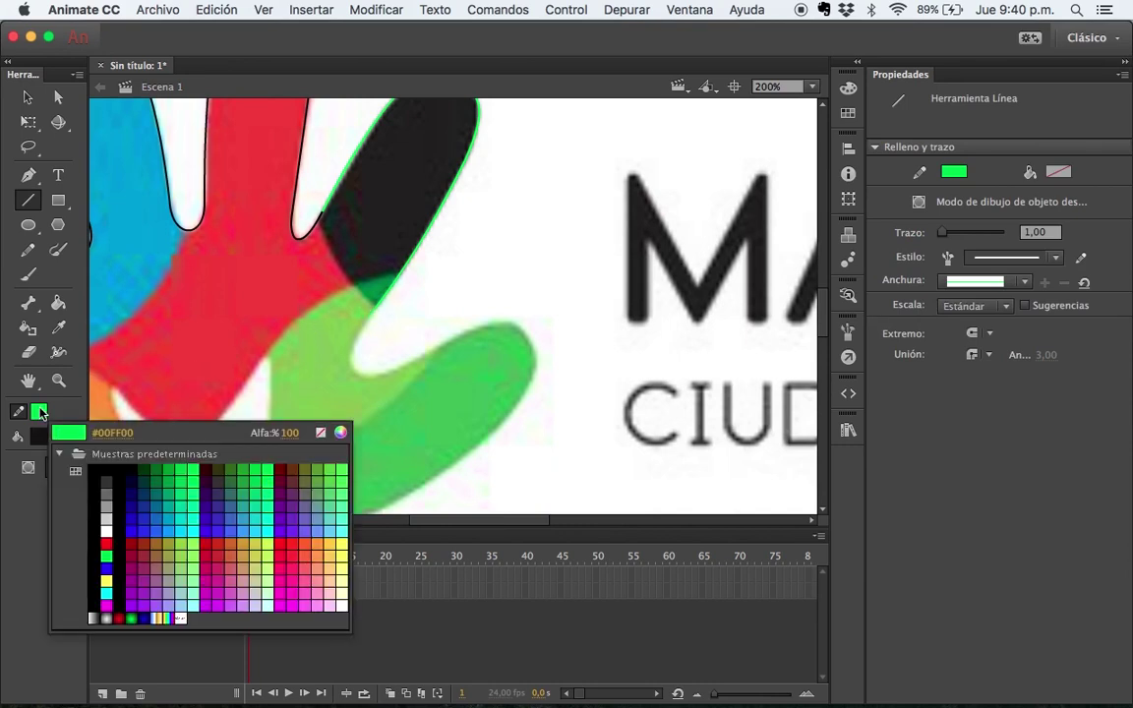
pyautogui.click(118, 470)
pyautogui.moveTo(369, 315)
pyautogui.mouseDown()
pyautogui.moveTo(369, 377)
pyautogui.moveTo(354, 369)
pyautogui.mouseUp()
pyautogui.press('v')
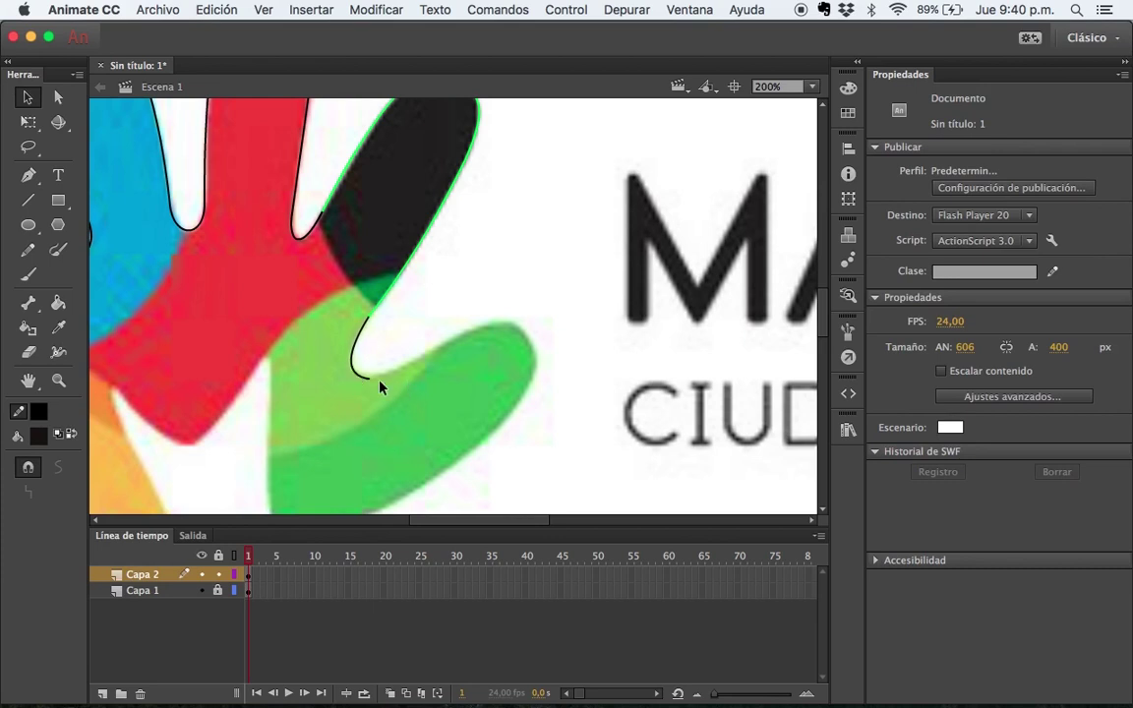
# Draw a black line from the bottom of the gap to the green thumb's tip and bend it along the upper edge
pyautogui.moveTo(368, 381); pyautogui.dragTo(502, 325)
pyautogui.press('n')
pyautogui.press('v')
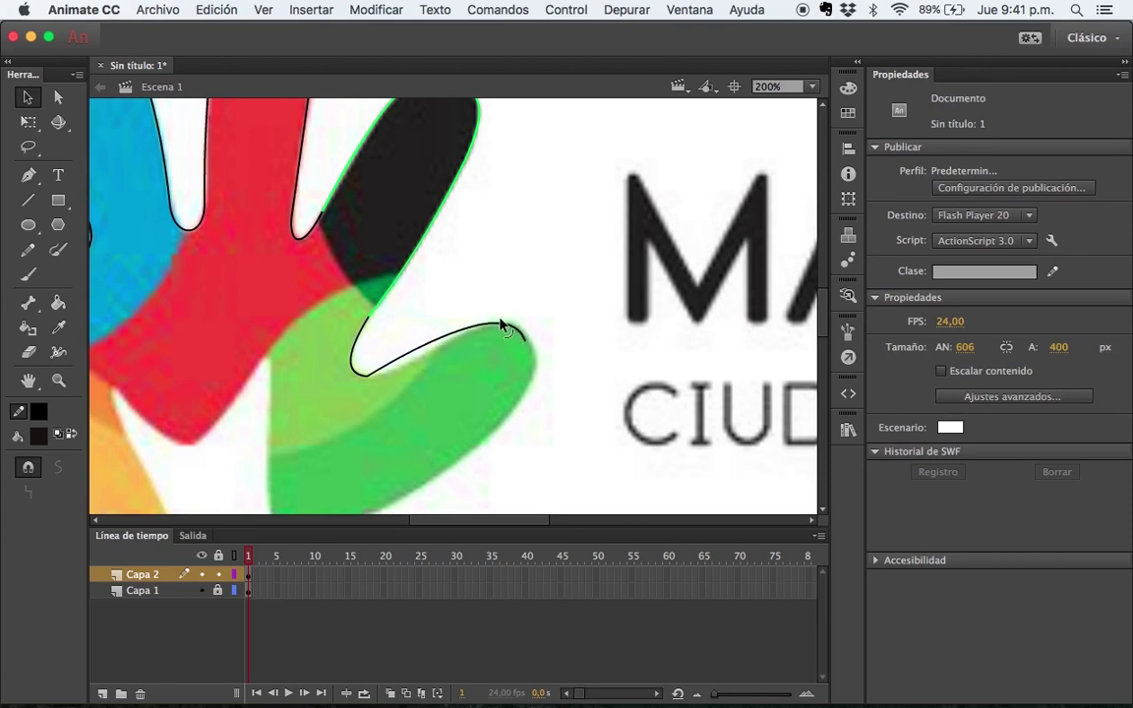
# Adjust the curve handles along the green thumb's upper edge and move the segment's open end onto the thumb's tip
pyautogui.press('z')
pyautogui.click(492, 340)
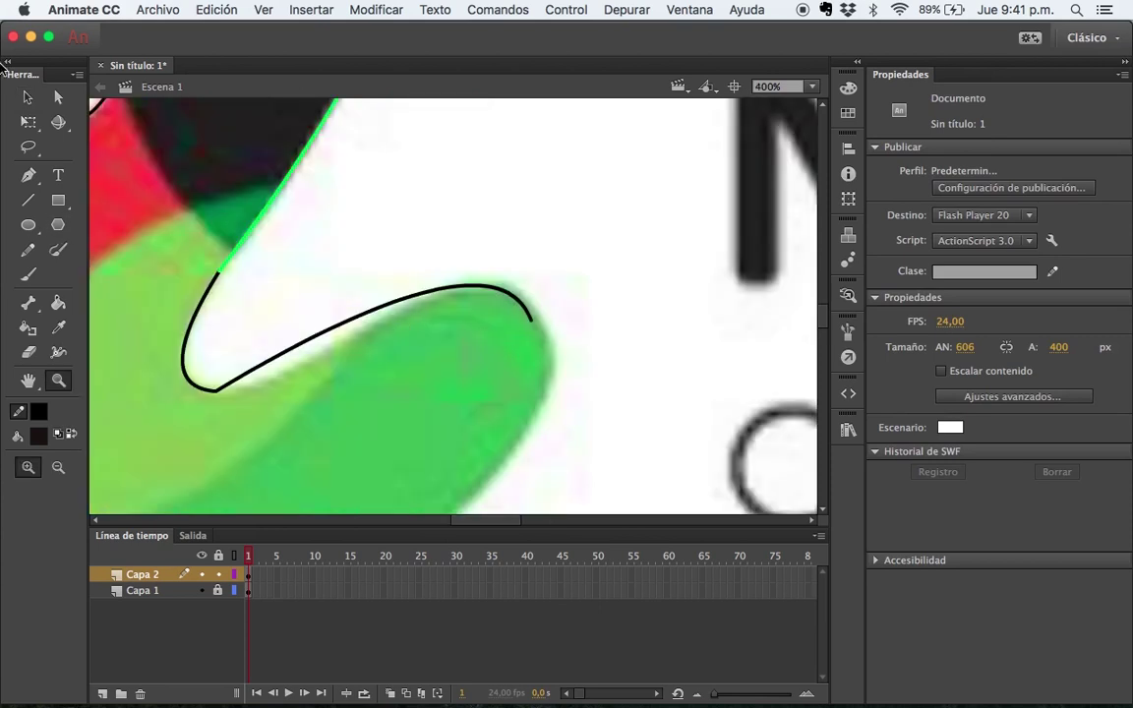
pyautogui.press('v')
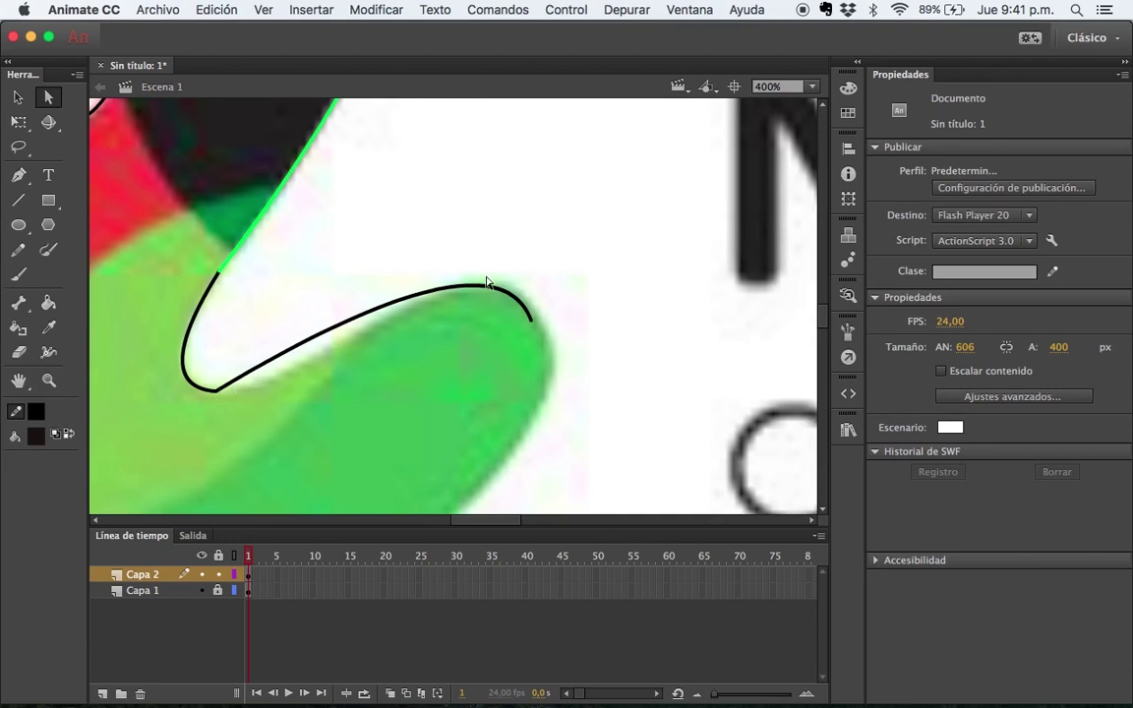
pyautogui.click(248, 376)
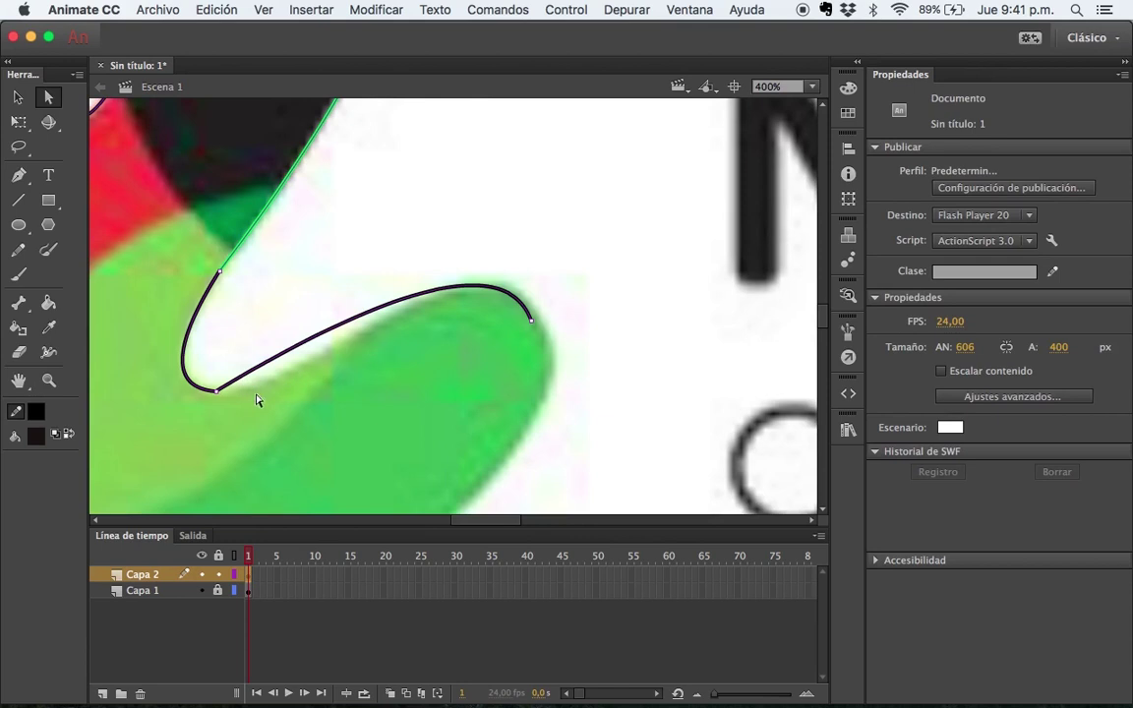
pyautogui.click(217, 393)
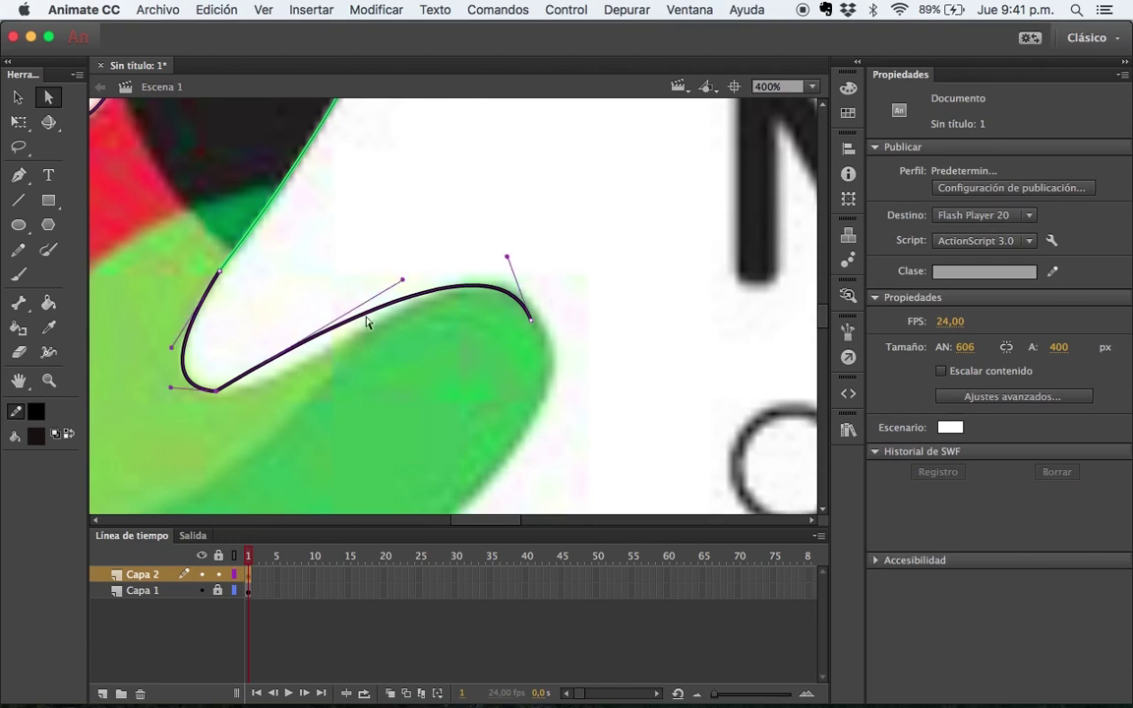
pyautogui.moveTo(403, 281); pyautogui.dragTo(279, 397)
pyautogui.moveTo(507, 259); pyautogui.dragTo(498, 210)
pyautogui.moveTo(276, 395); pyautogui.dragTo(302, 397)
pyautogui.moveTo(497, 209); pyautogui.dragTo(496, 200)
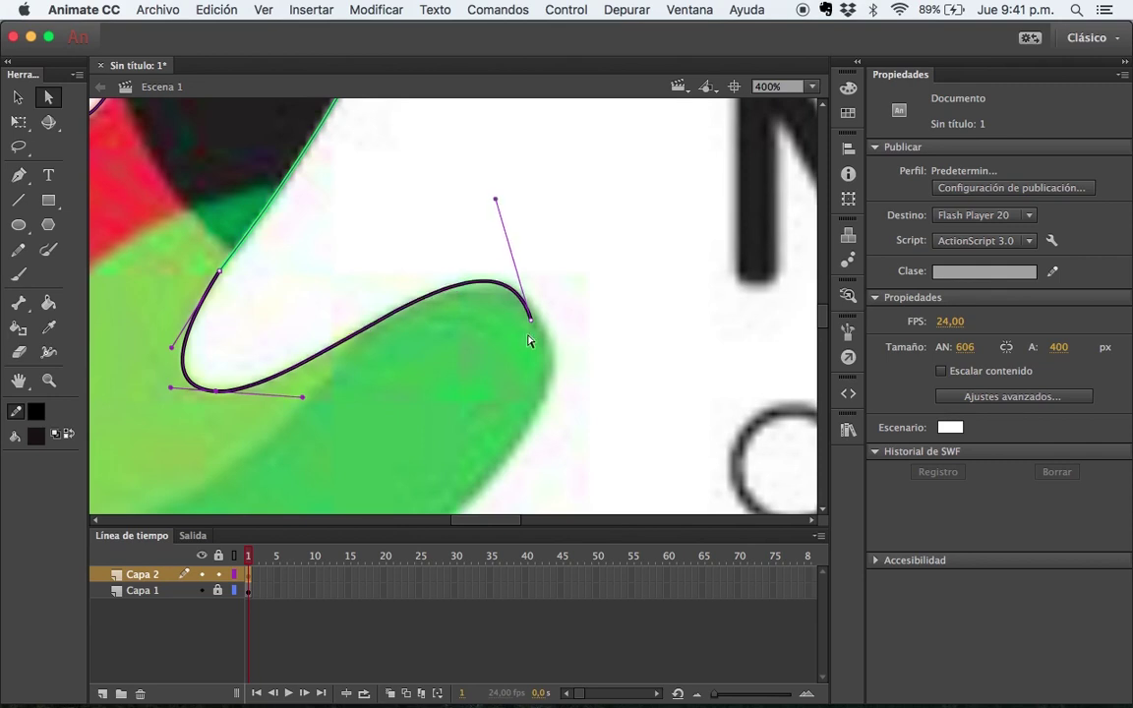
pyautogui.press('v')
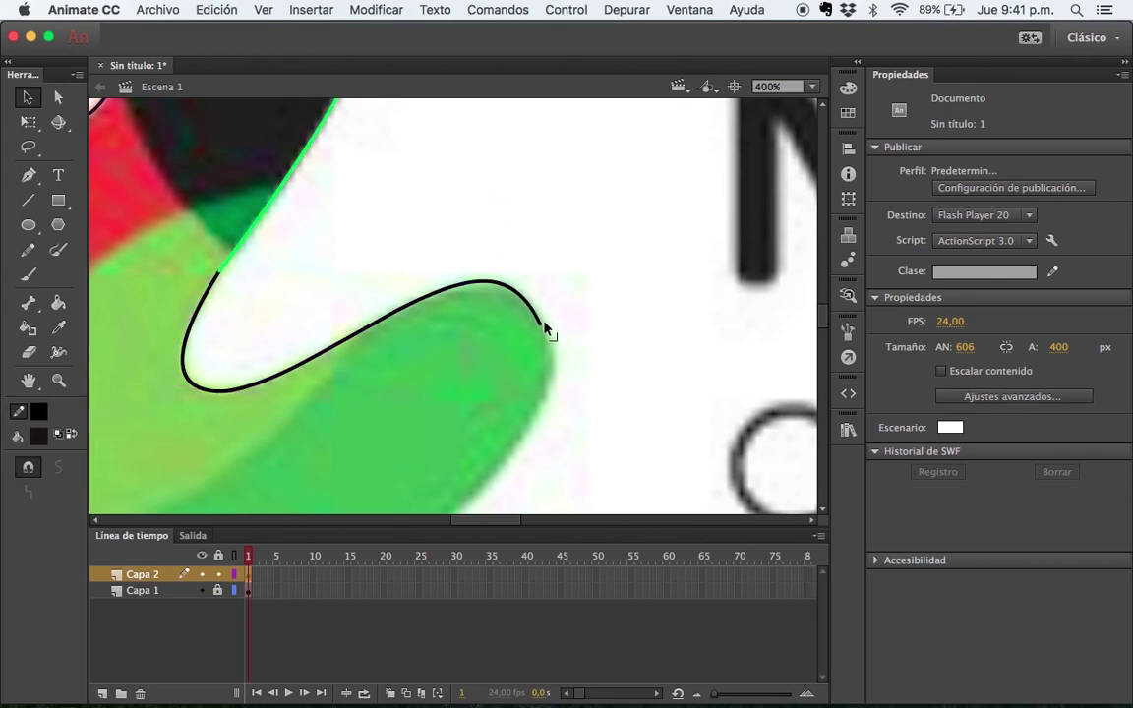
# Draw a line from the green thumb's tip to its lower corner and bend it around the thumb's outer edge
pyautogui.press('z')
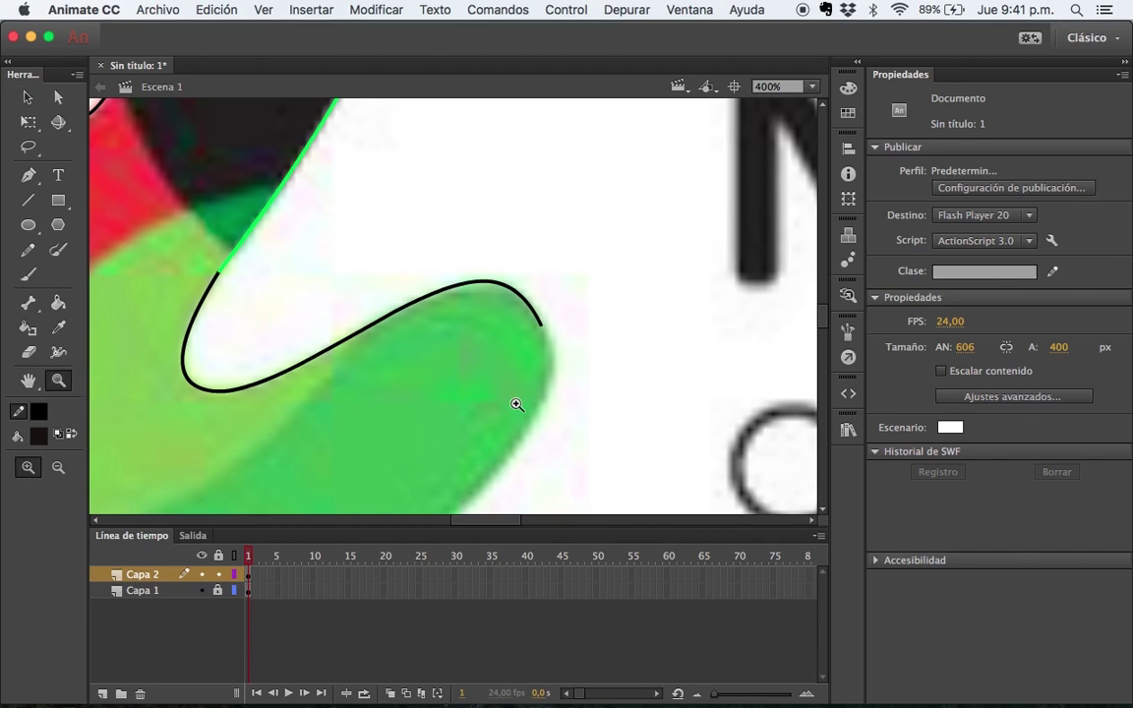
pyautogui.keyDown('alt'); pyautogui.click(509, 411); pyautogui.keyUp('alt')
pyautogui.press('n')
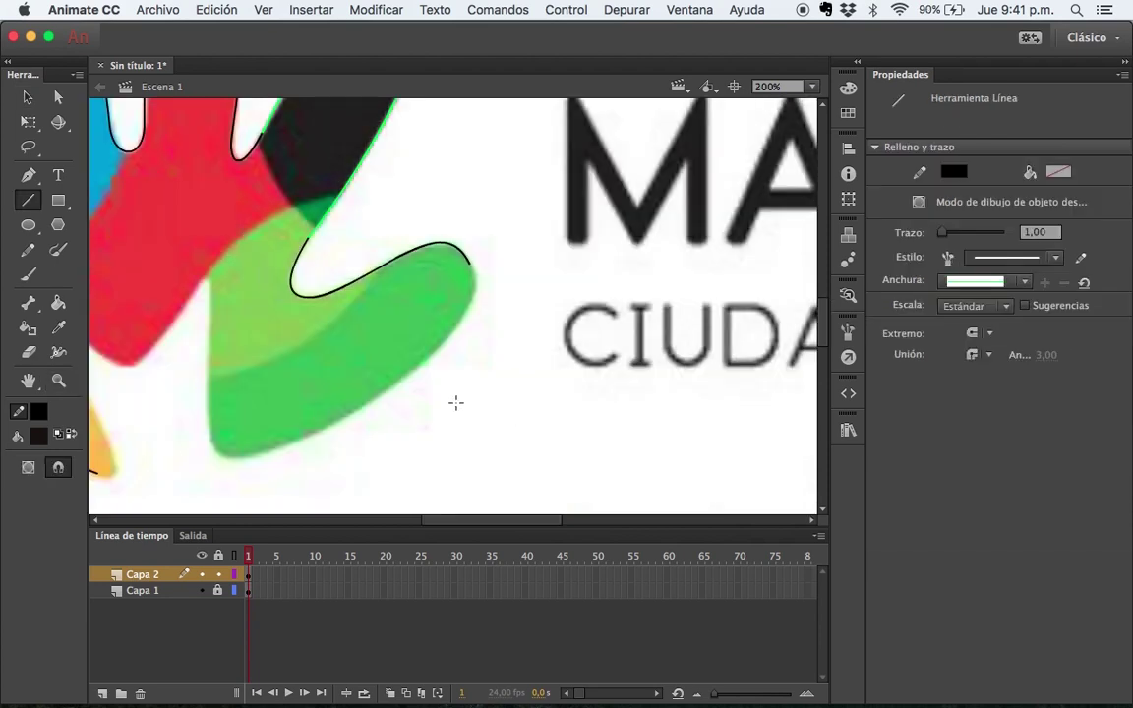
pyautogui.moveTo(469, 263); pyautogui.dragTo(246, 457)
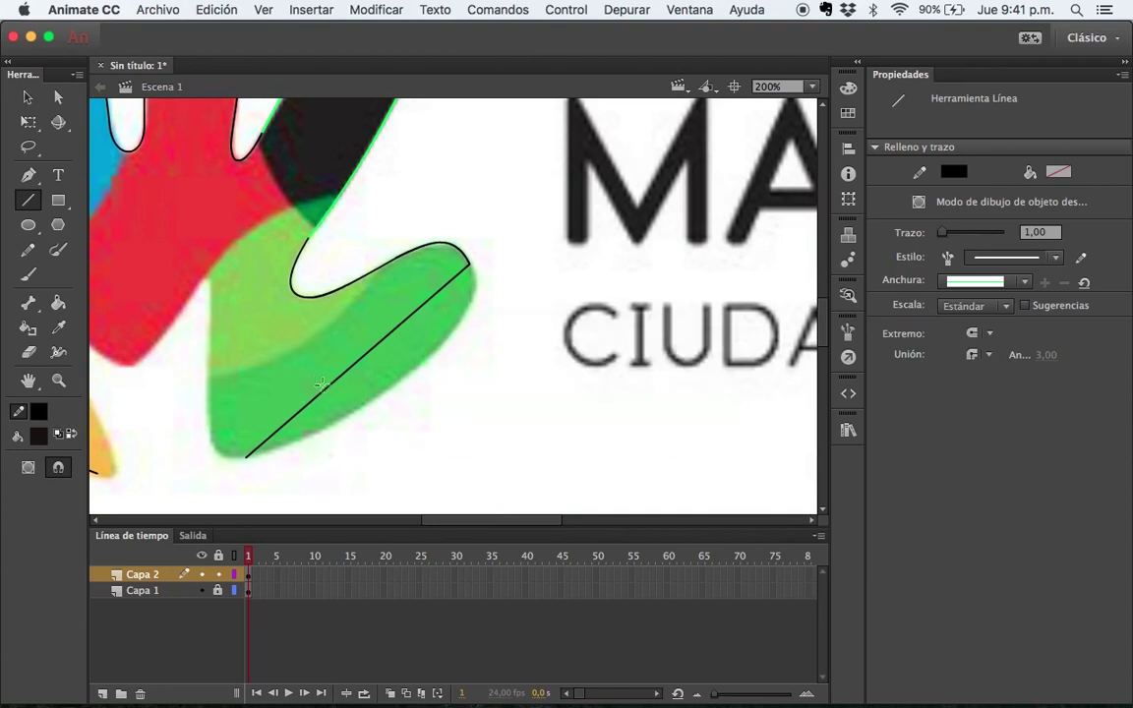
pyautogui.press('v')
pyautogui.moveTo(329, 391); pyautogui.dragTo(412, 385)
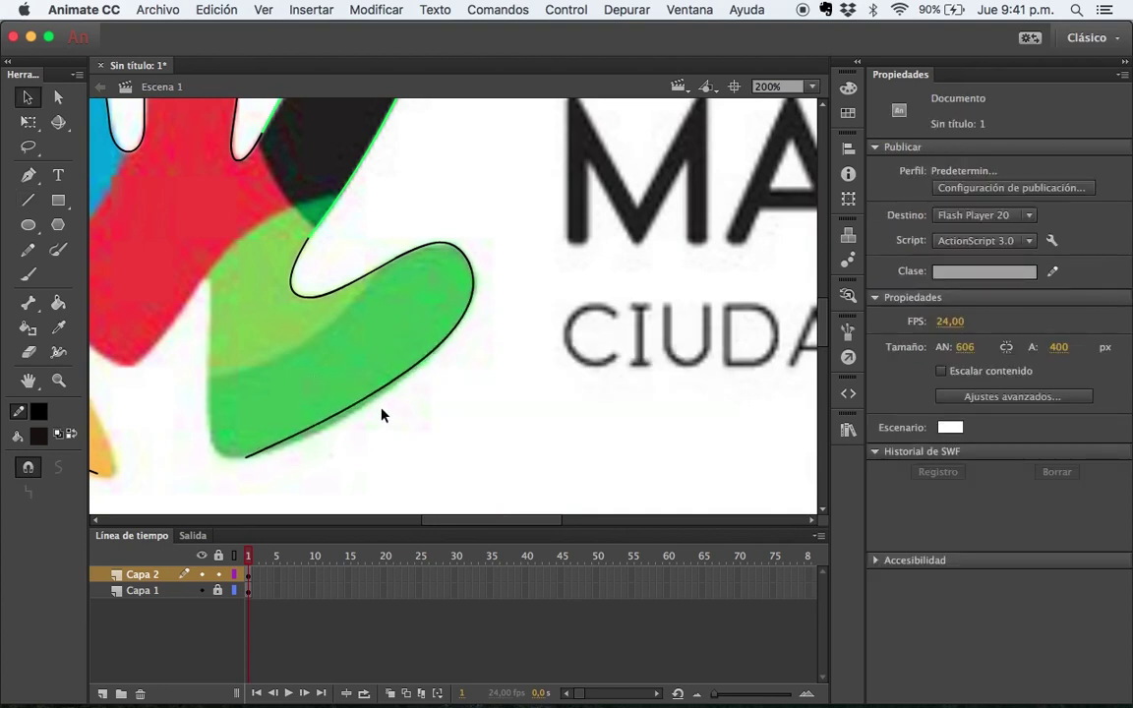
# Adjust the lower curve handle of the outer-edge segment so it follows the underside of the green thumb
pyautogui.press('a')
pyautogui.click(252, 453)
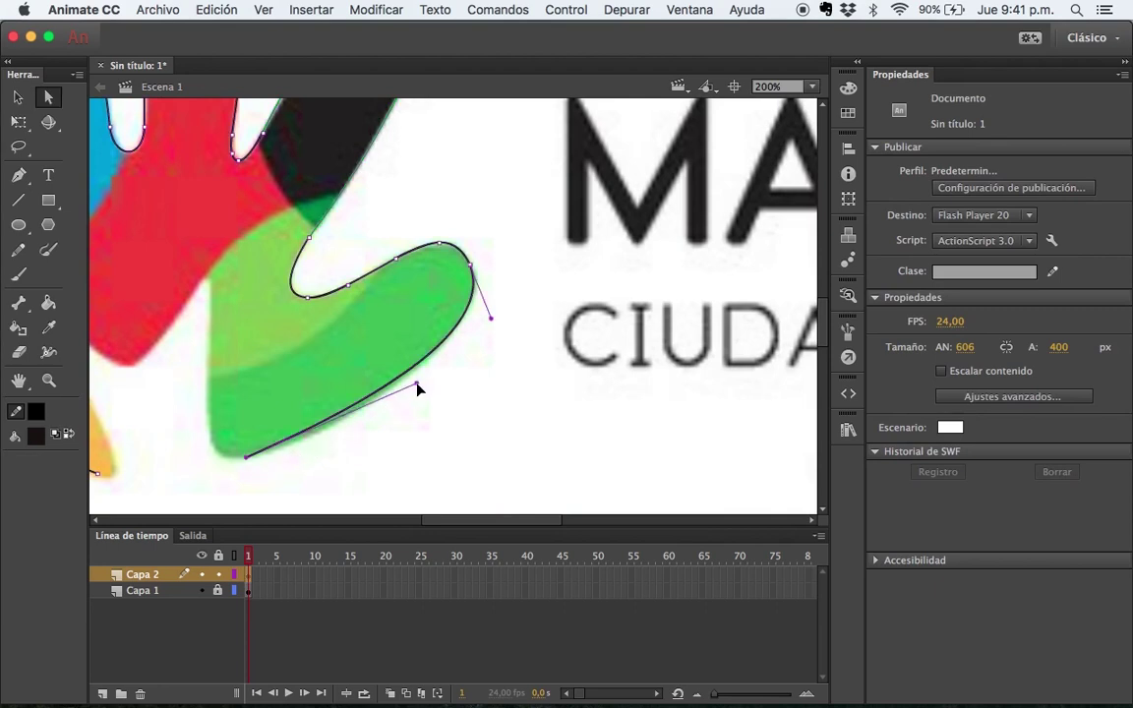
pyautogui.moveTo(416, 385); pyautogui.dragTo(410, 402)
pyautogui.click(399, 425)
# Draw a short line across the green shape's lower corner and bend it around the rounded corner
pyautogui.press('n')
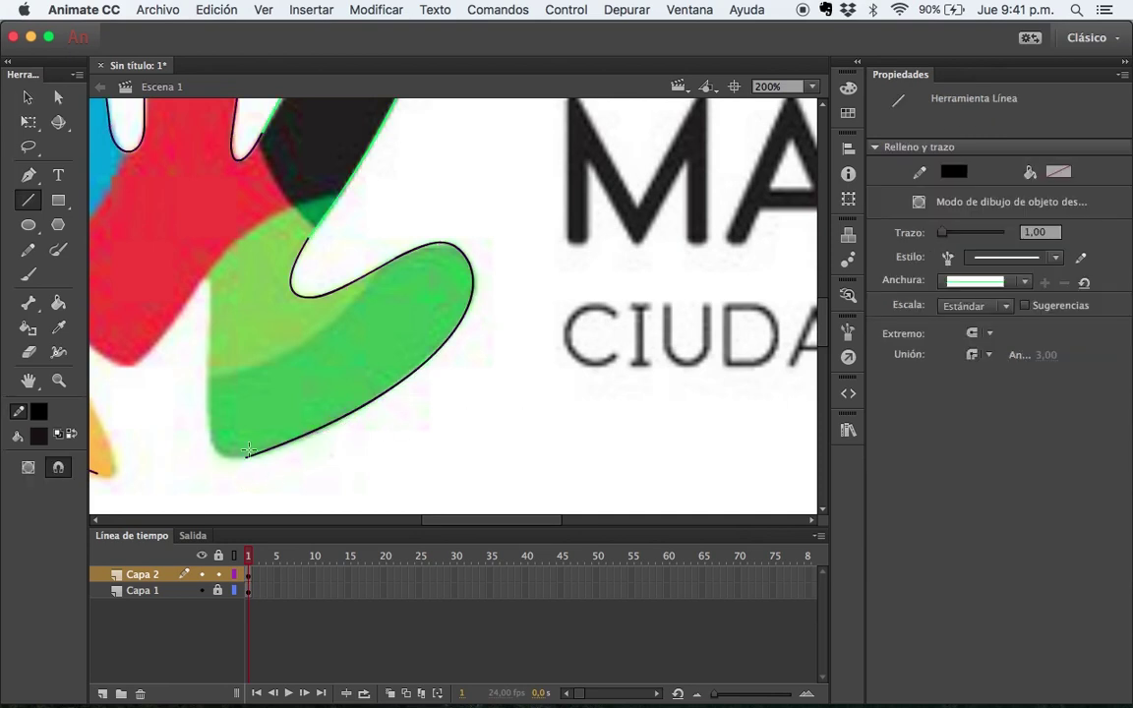
pyautogui.moveTo(245, 458)
pyautogui.mouseDown()
pyautogui.moveTo(202, 394)
pyautogui.moveTo(210, 429)
pyautogui.mouseUp()
pyautogui.press('v')
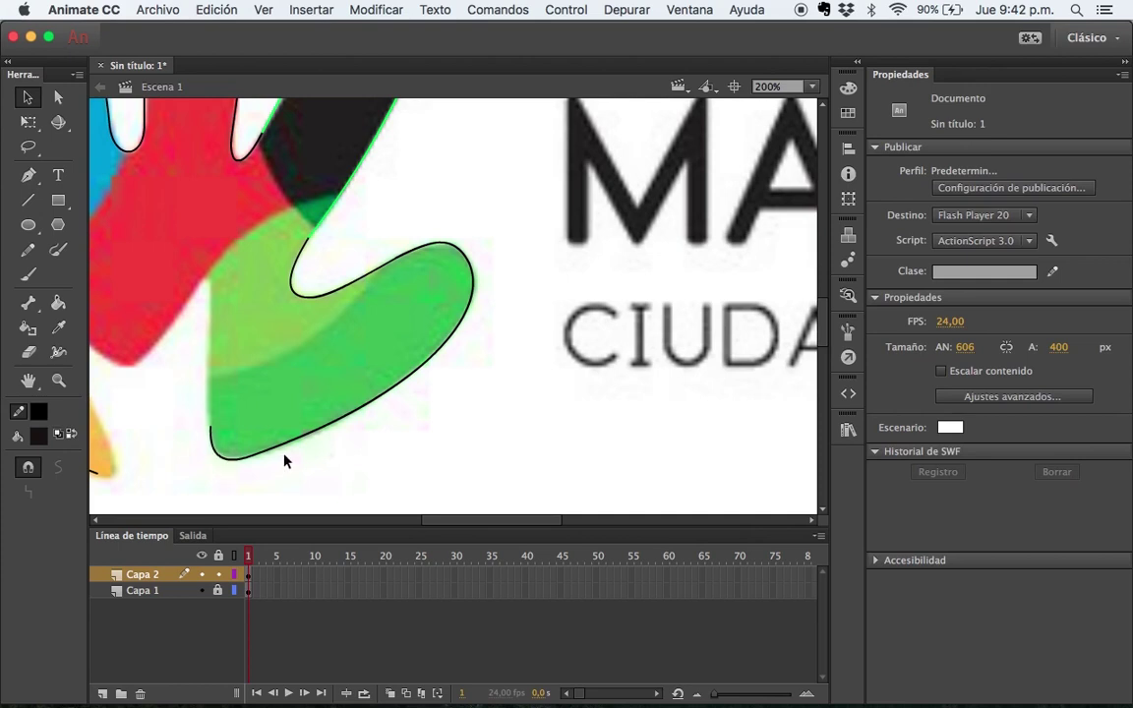
# Draw a straight line from the lower corner up the green shape's inner edge, ending just below the notch beside the red palm
pyautogui.press('n')
pyautogui.moveTo(211, 423); pyautogui.dragTo(209, 287)
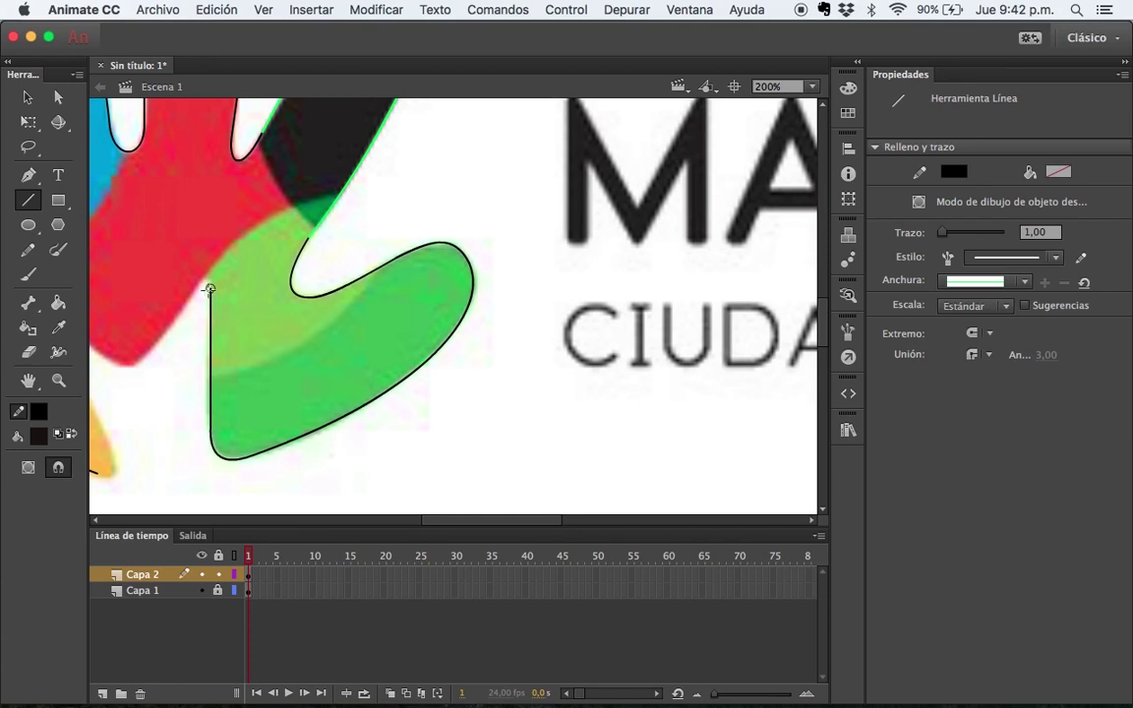
pyautogui.press('z')
pyautogui.click(228, 335)
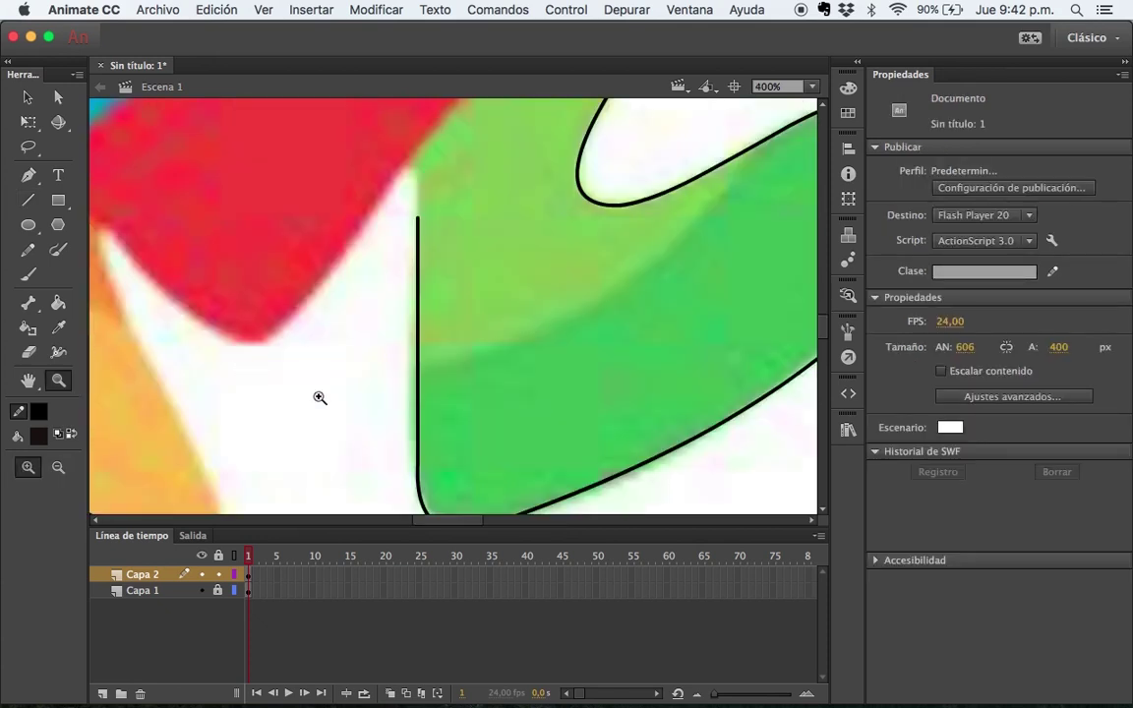
pyautogui.keyDown('alt'); pyautogui.click(434, 369); pyautogui.keyUp('alt')
pyautogui.press('v')
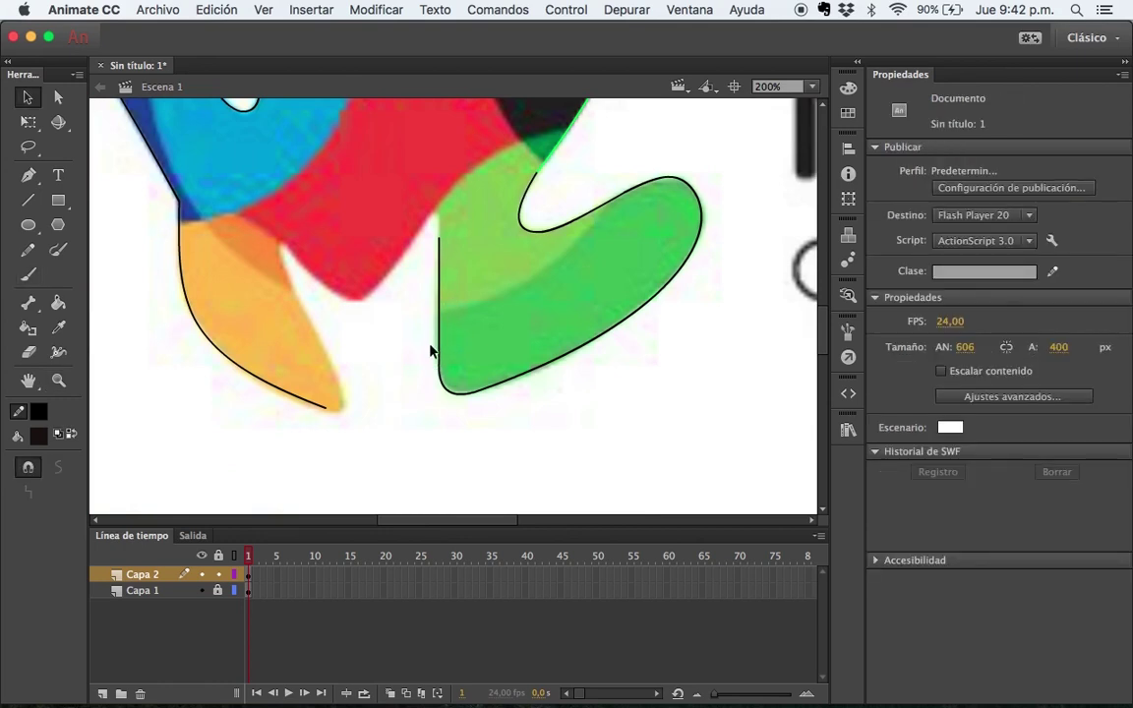
pyautogui.click(440, 324)
pyautogui.click(476, 334)
# Move the joint between the rounded lower corner and the inner-edge line to match the green shape's edge
pyautogui.press('z')
pyautogui.click(458, 321)
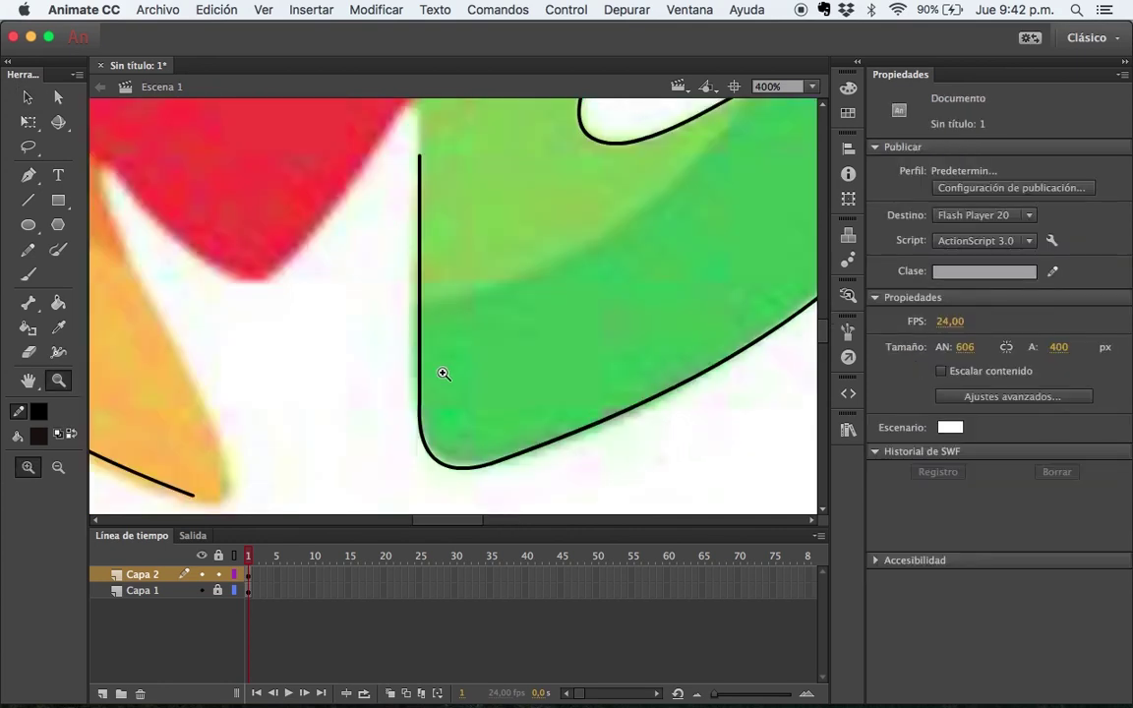
pyautogui.scroll(3, 443, 377)
pyautogui.scroll(-6, 443, 377)
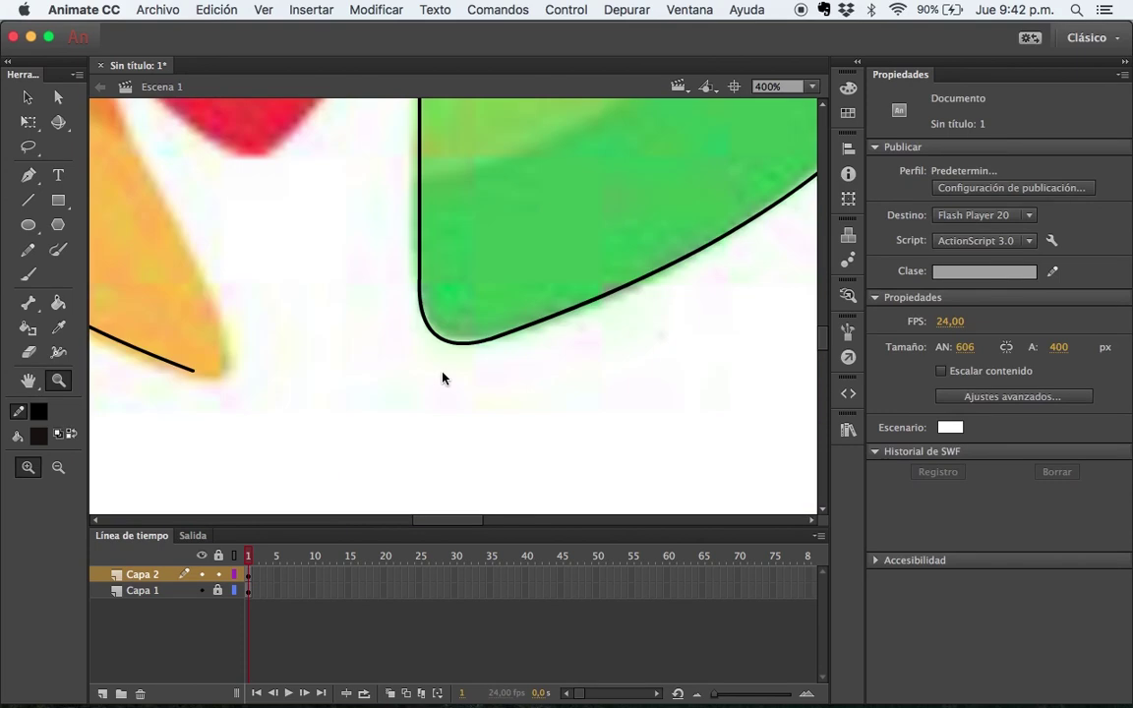
pyautogui.press('v')
pyautogui.scroll(2, 439, 365)
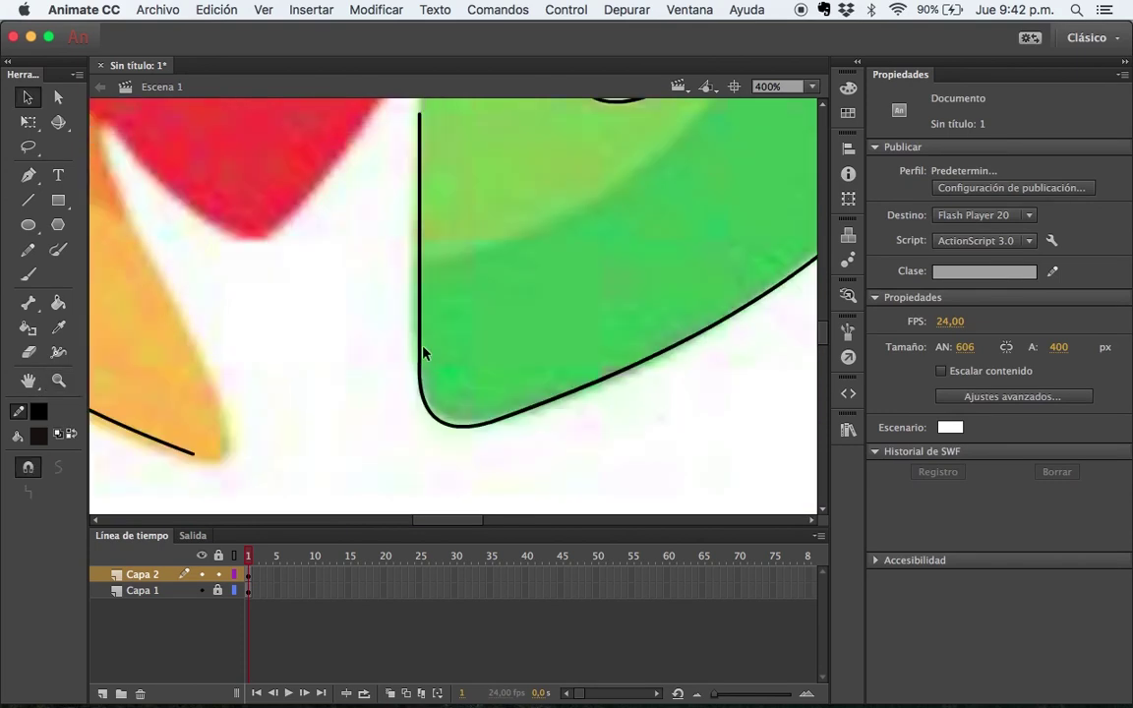
pyautogui.moveTo(421, 366); pyautogui.dragTo(410, 339)
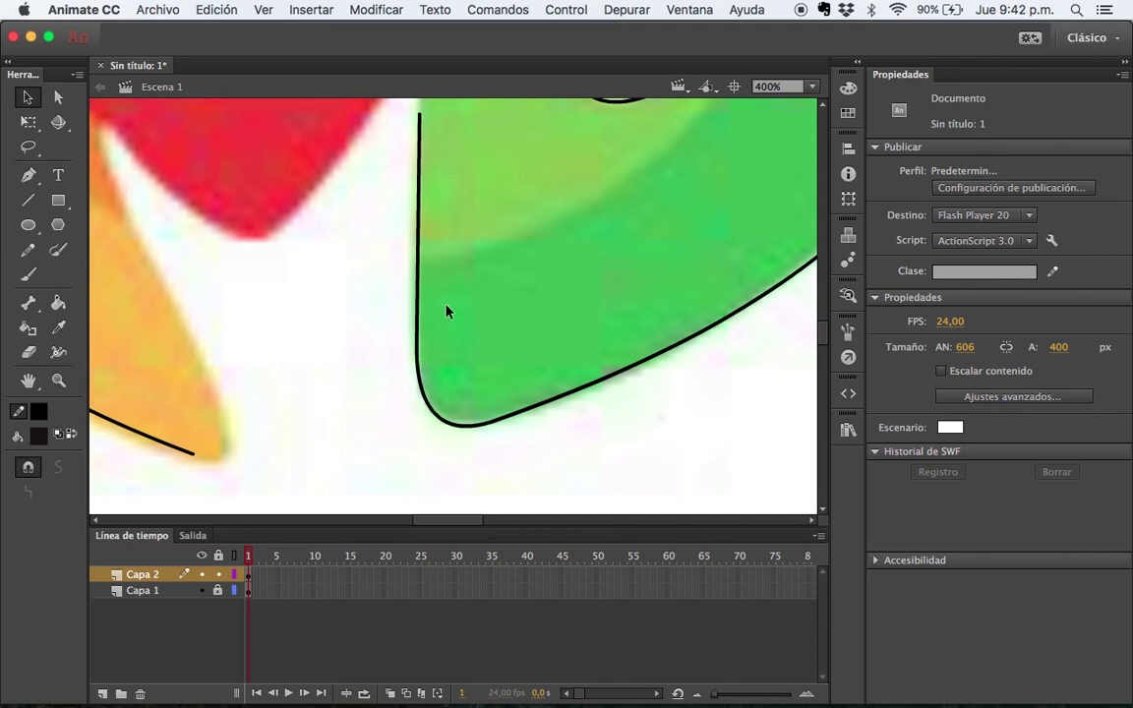
# Extend the inner-edge line over the notch between the green shape and the red palm, and adjust its handles and anchor to fit the edge
pyautogui.scroll(3, 446, 311)
pyautogui.moveTo(421, 244)
pyautogui.mouseDown()
pyautogui.moveTo(396, 204)
pyautogui.moveTo(417, 210)
pyautogui.moveTo(430, 190)
pyautogui.moveTo(419, 83)
pyautogui.mouseUp()
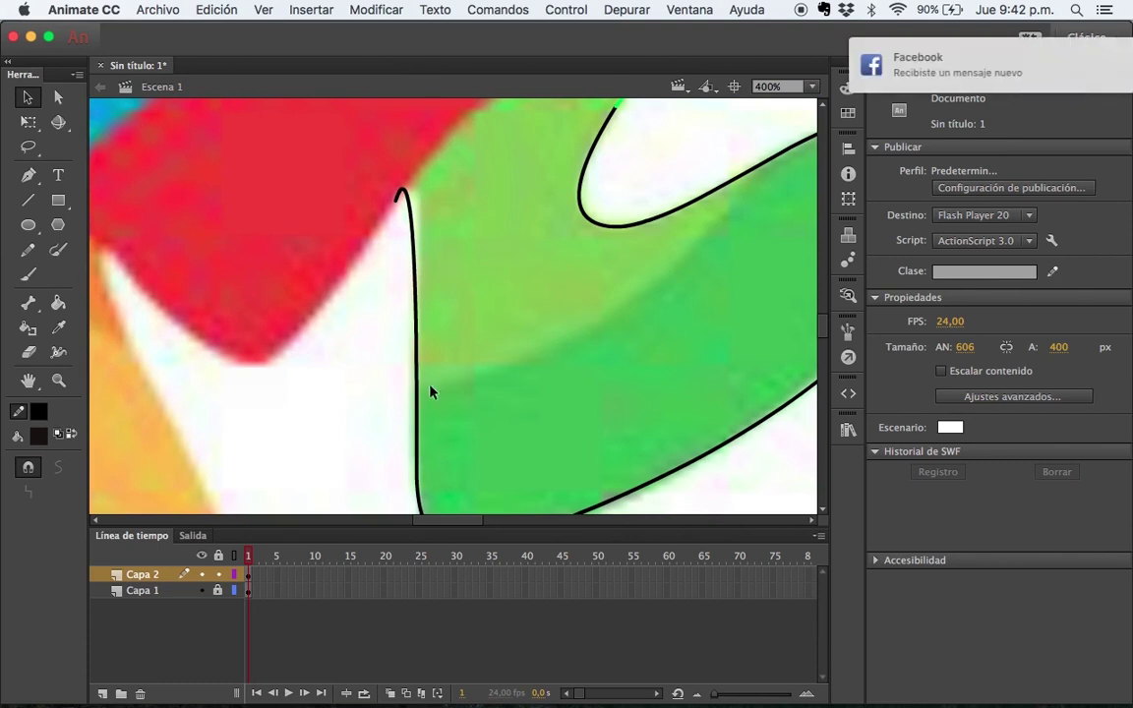
pyautogui.press('a')
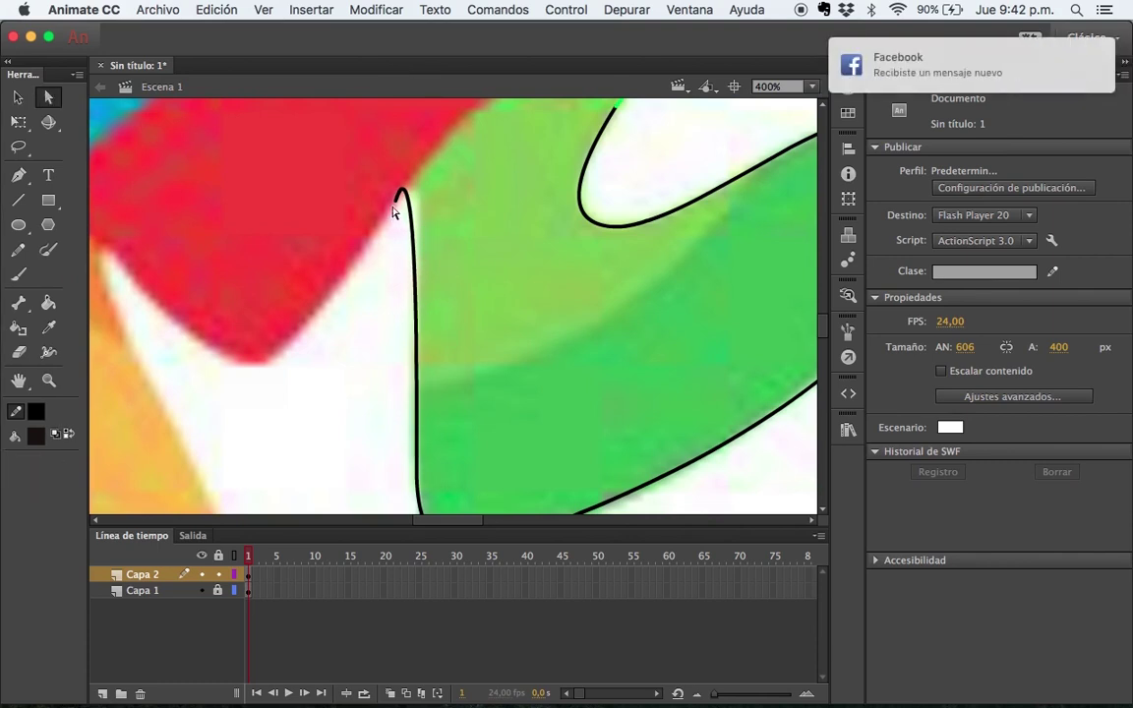
pyautogui.click(397, 206)
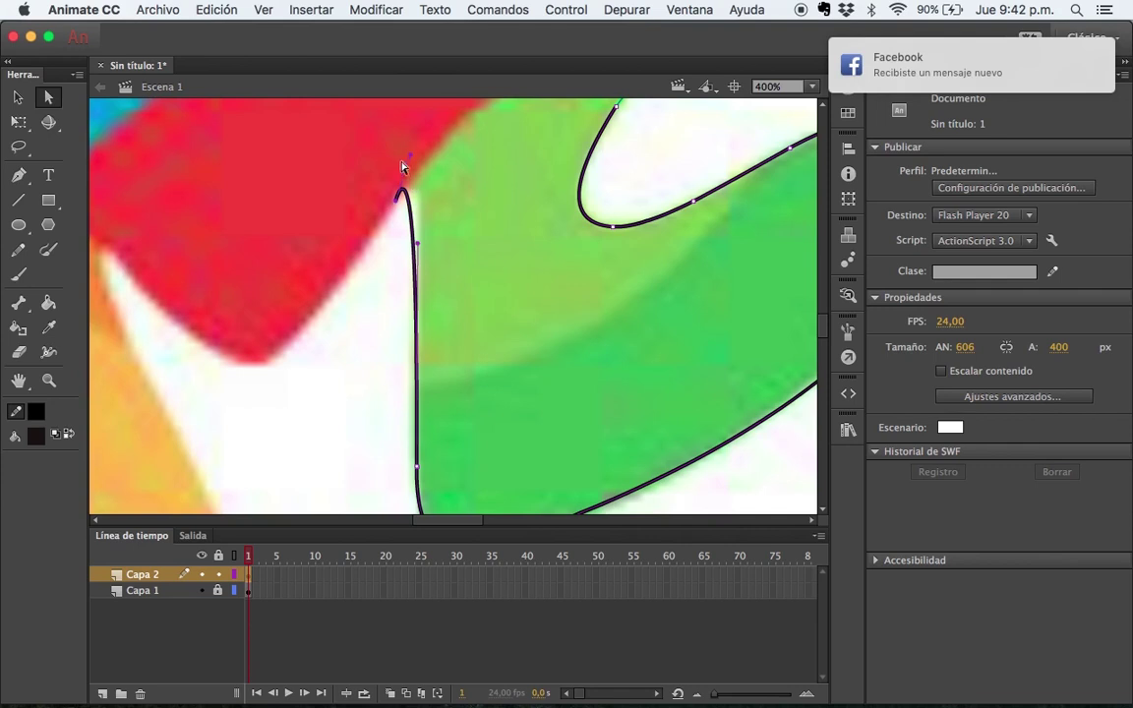
pyautogui.moveTo(411, 153); pyautogui.dragTo(428, 154)
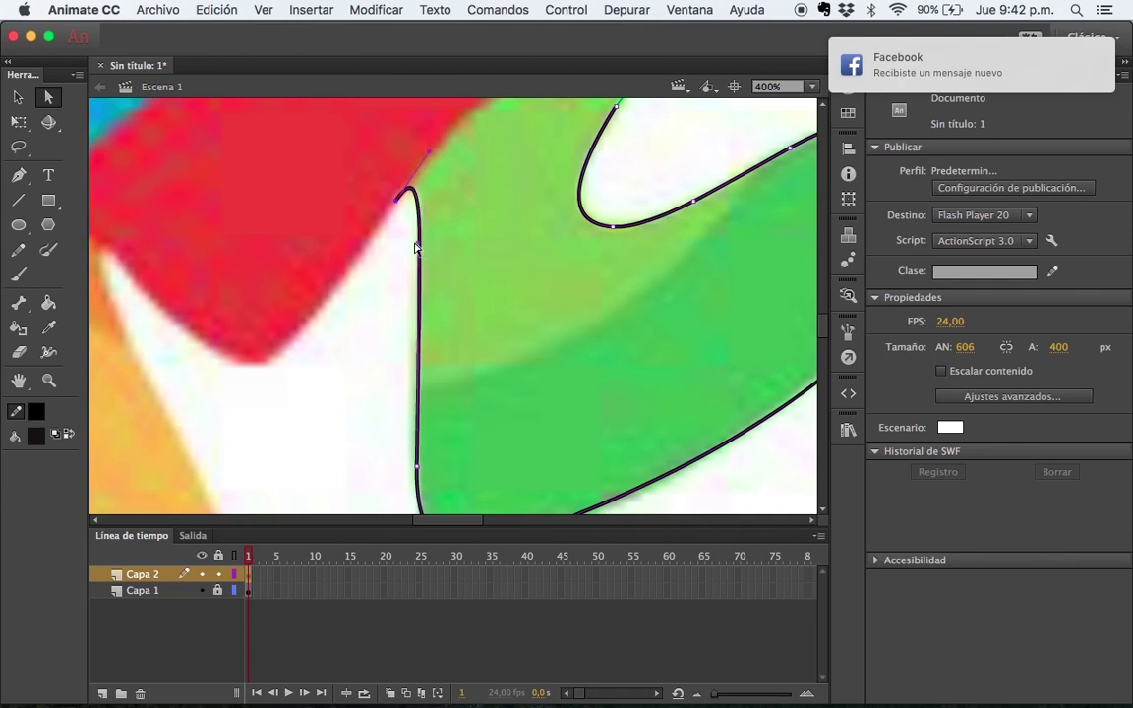
pyautogui.moveTo(413, 251)
pyautogui.mouseDown()
pyautogui.moveTo(397, 328)
pyautogui.moveTo(412, 391)
pyautogui.moveTo(412, 374)
pyautogui.moveTo(422, 385)
pyautogui.mouseUp()
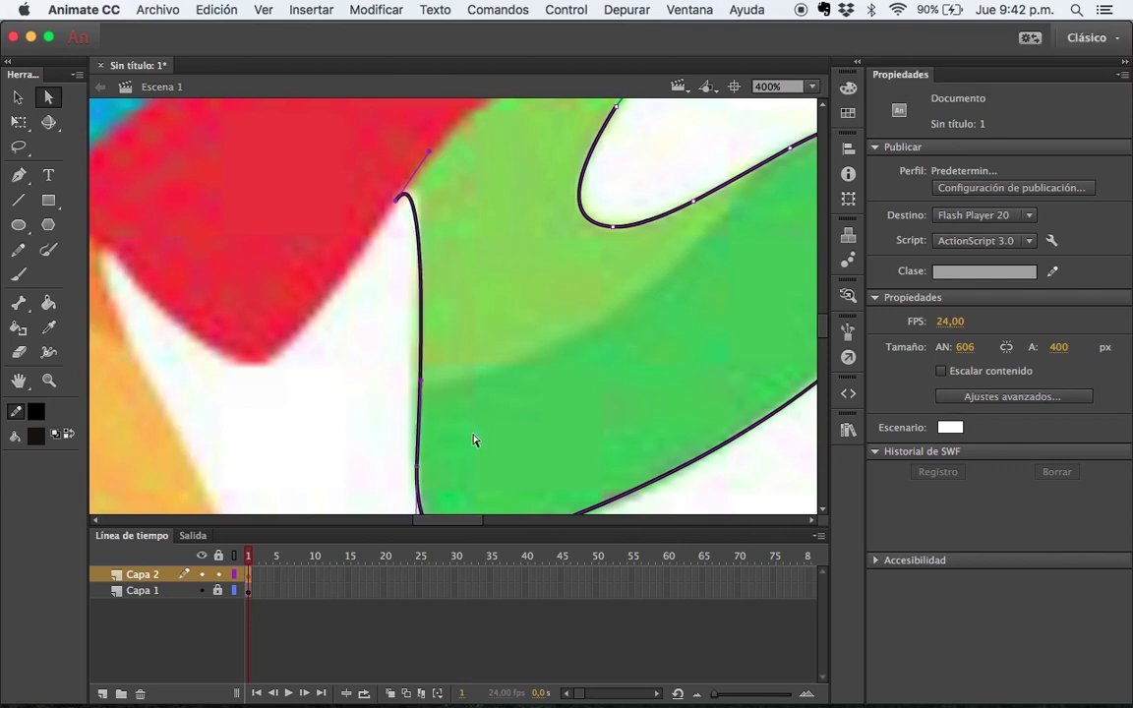
pyautogui.click(526, 362)
# Draw a line from the notch down to the red palm's lowest point and bend it along the red edge
pyautogui.press('z')
pyautogui.keyDown('alt'); pyautogui.click(526, 362); pyautogui.keyUp('alt')
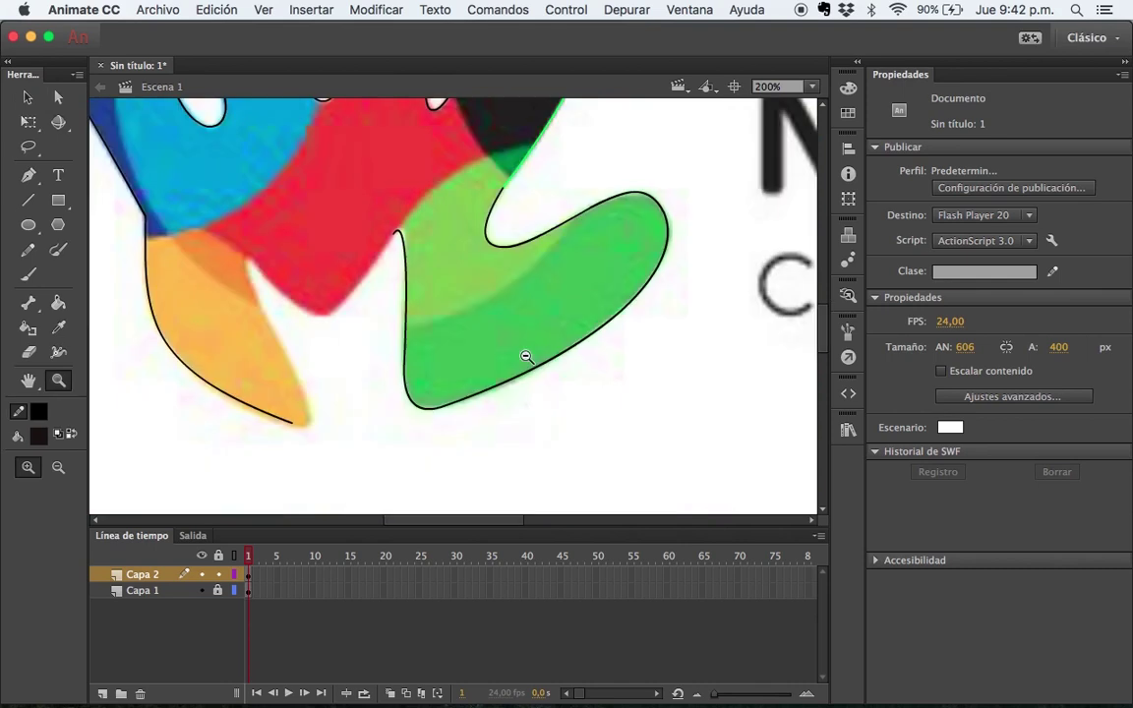
pyautogui.click(422, 329)
pyautogui.click(446, 271)
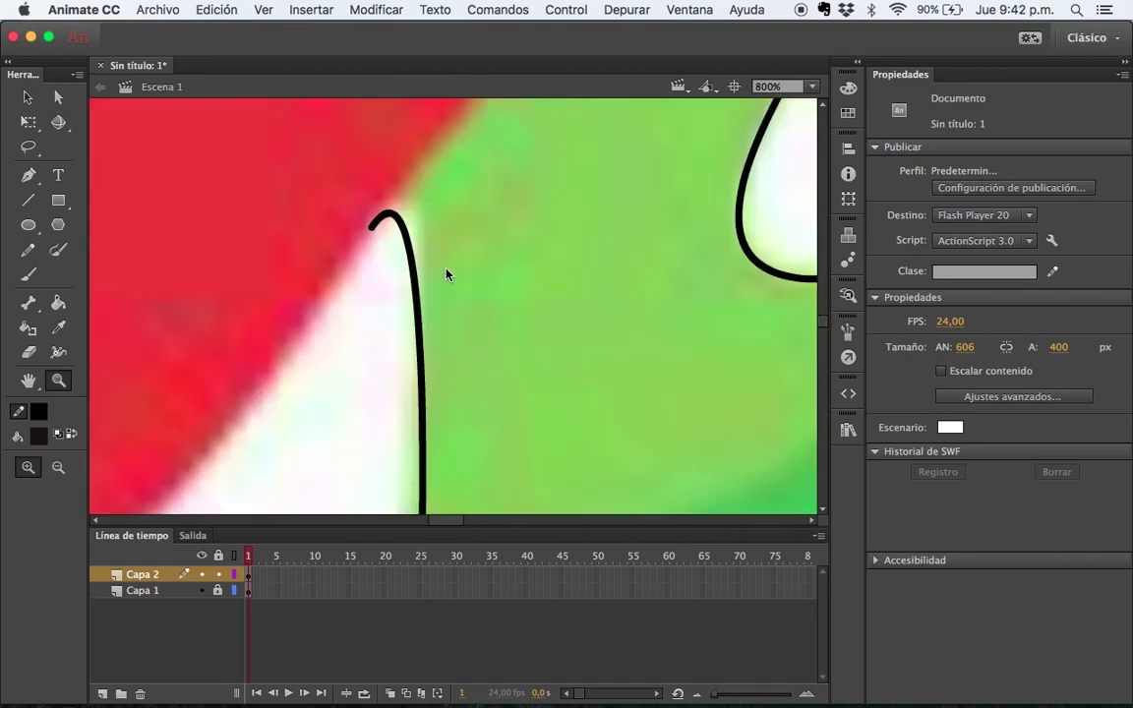
pyautogui.press('a')
pyautogui.click(372, 229)
pyautogui.press('z')
pyautogui.keyDown('alt'); pyautogui.click(397, 306); pyautogui.keyUp('alt')
pyautogui.press('n')
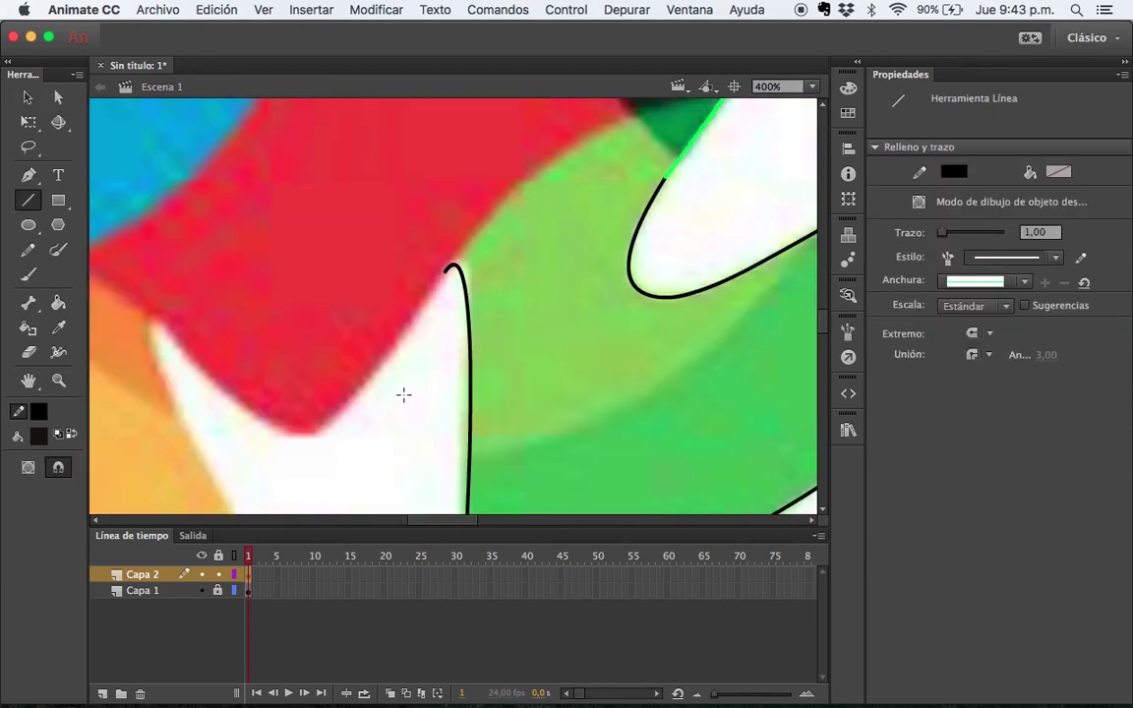
pyautogui.moveTo(447, 268)
pyautogui.mouseDown()
pyautogui.moveTo(286, 410)
pyautogui.moveTo(285, 433)
pyautogui.mouseUp()
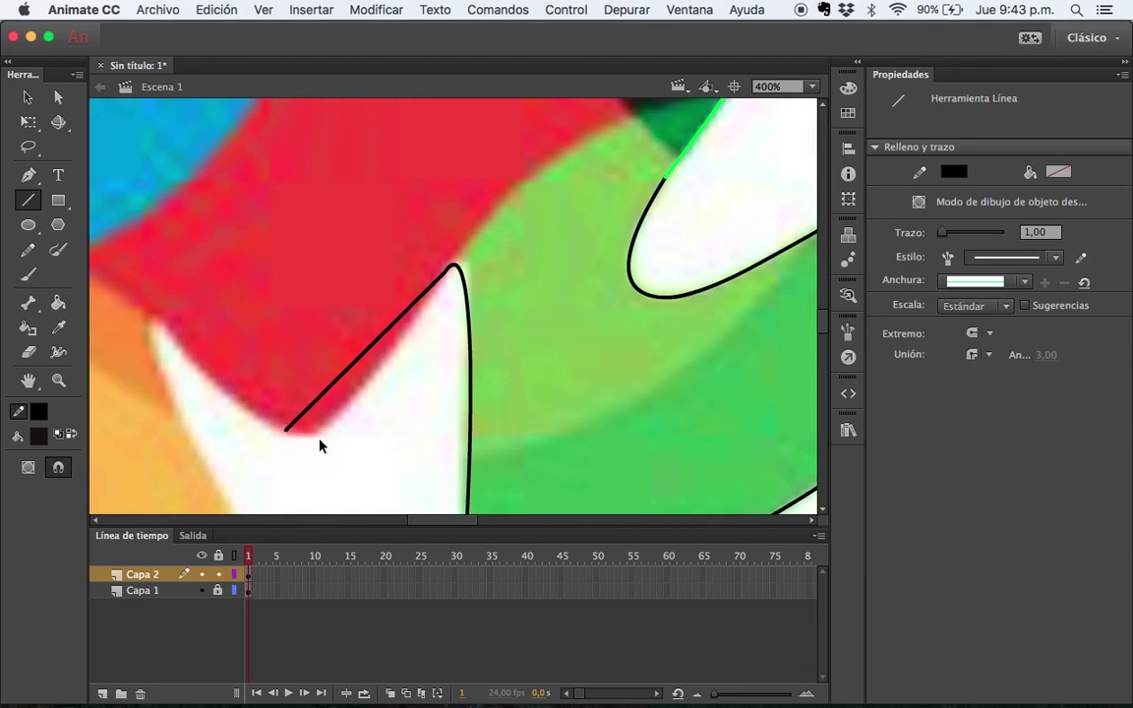
pyautogui.press('v')
pyautogui.moveTo(348, 379); pyautogui.dragTo(324, 445)
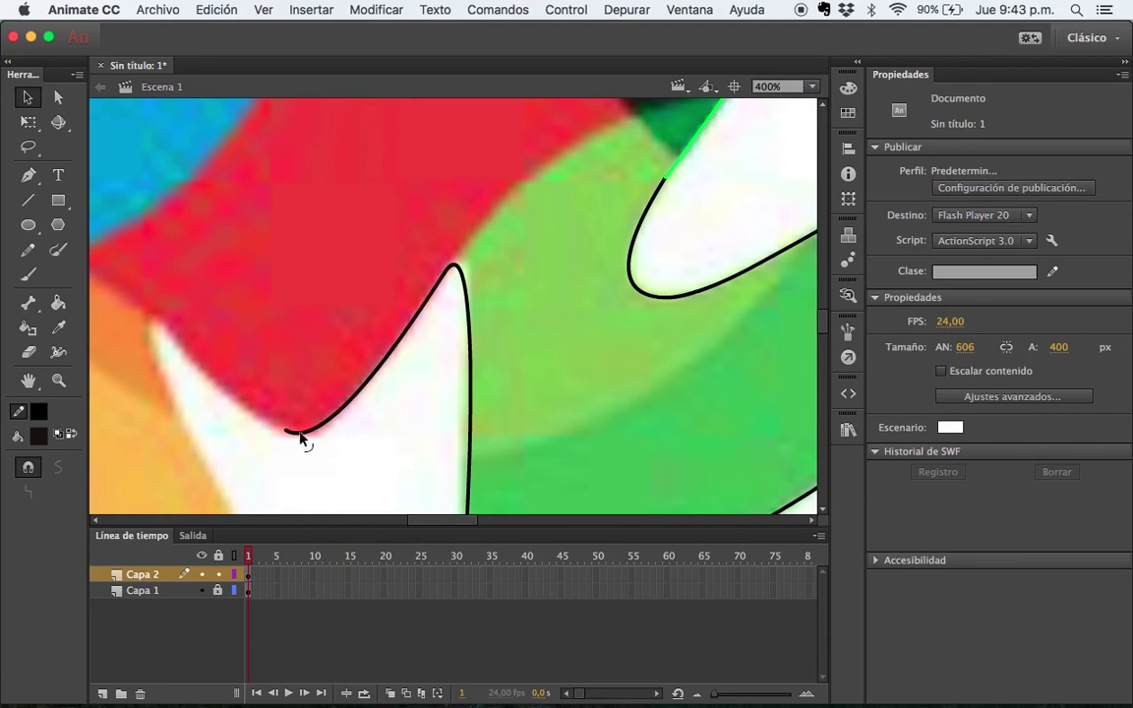
pyautogui.press('n')
pyautogui.moveTo(284, 430); pyautogui.dragTo(145, 331)
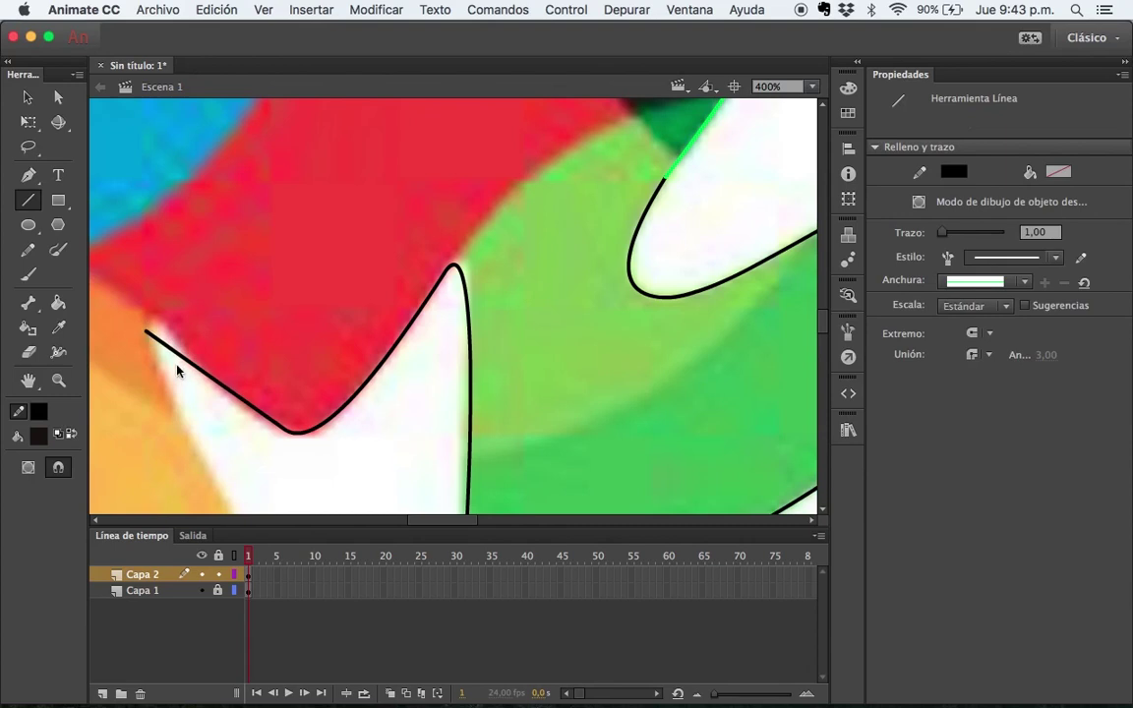
pyautogui.press('v')
pyautogui.moveTo(178, 346)
pyautogui.mouseDown()
pyautogui.moveTo(147, 322)
pyautogui.moveTo(169, 342)
pyautogui.mouseUp()
pyautogui.press('a')
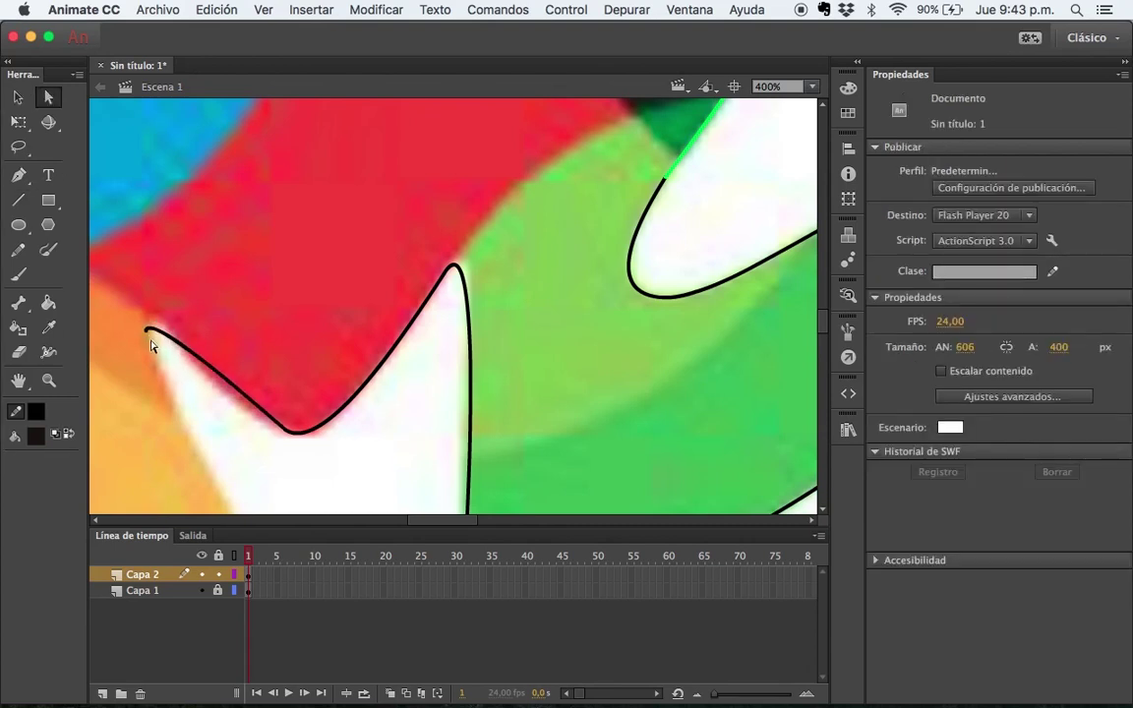
pyautogui.click(150, 326)
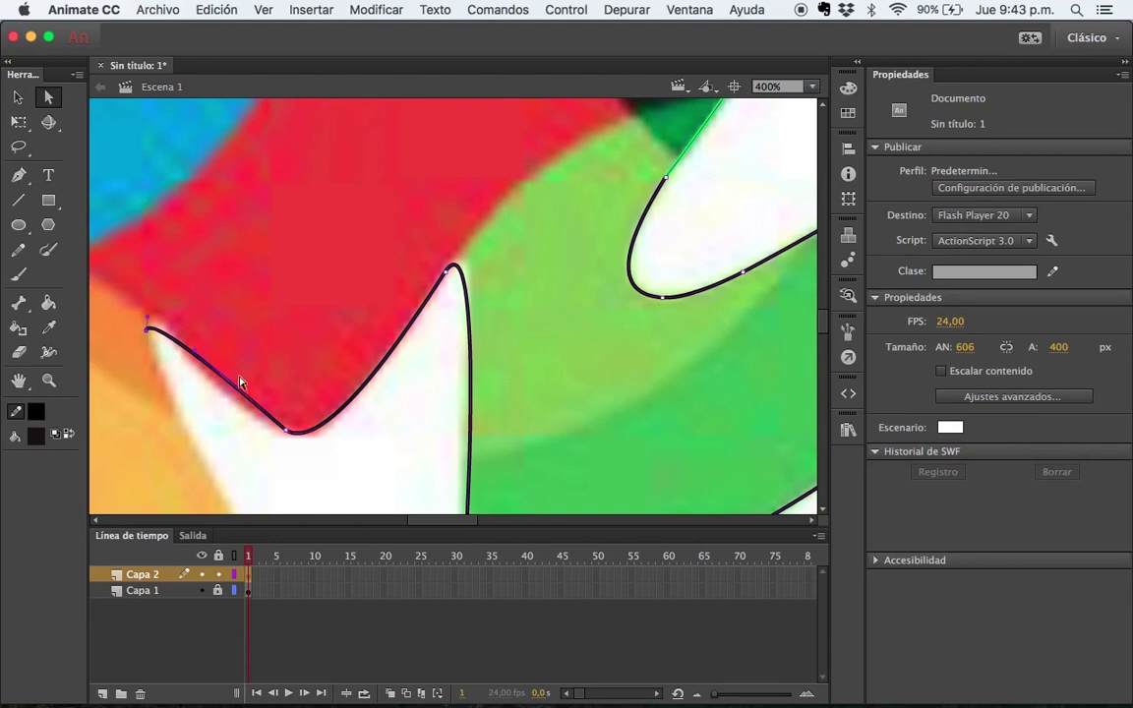
pyautogui.click(194, 356)
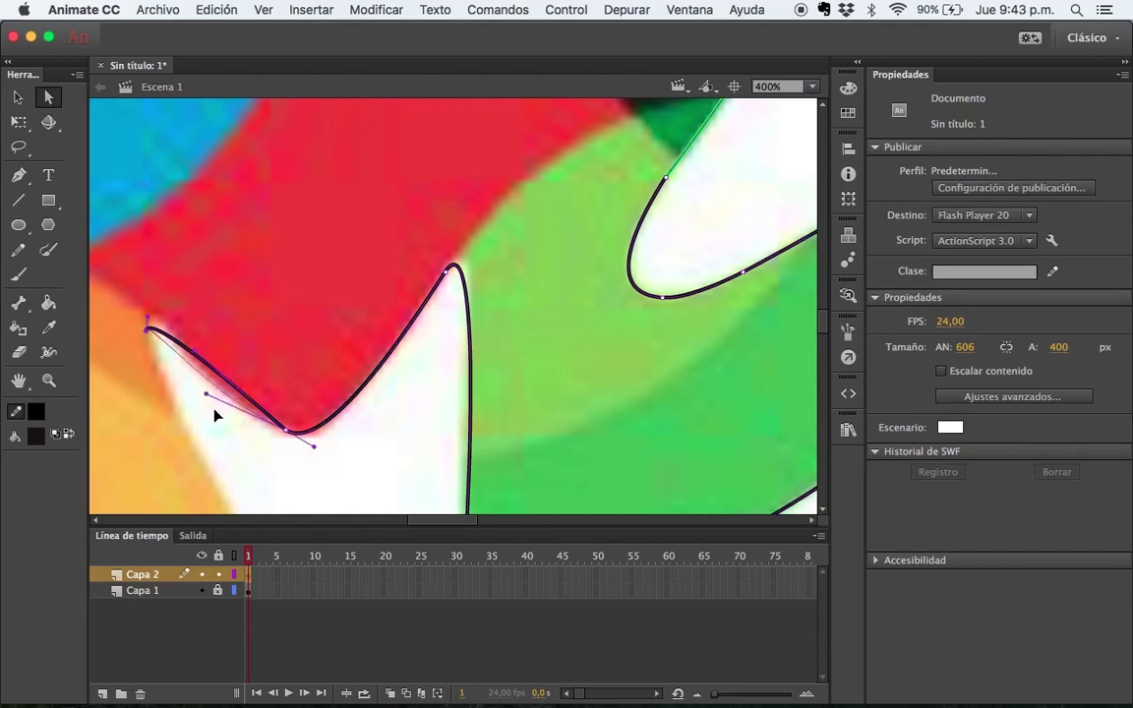
pyautogui.click(270, 425)
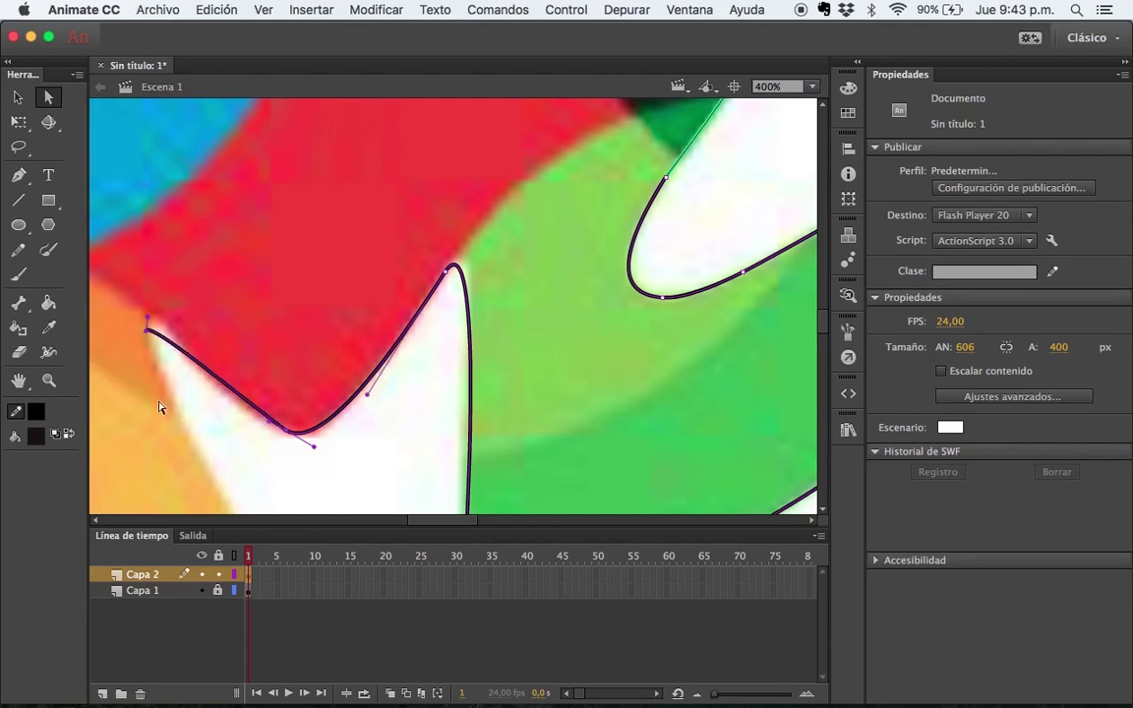
pyautogui.moveTo(147, 325); pyautogui.dragTo(124, 247)
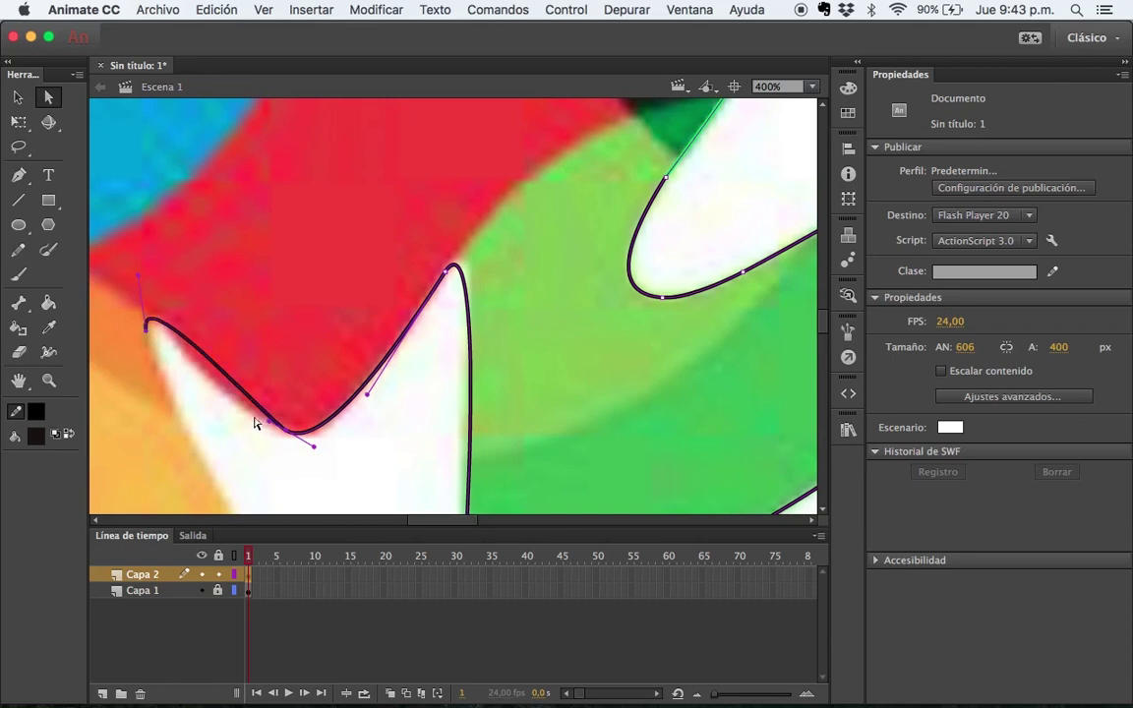
pyautogui.moveTo(270, 425); pyautogui.dragTo(195, 374)
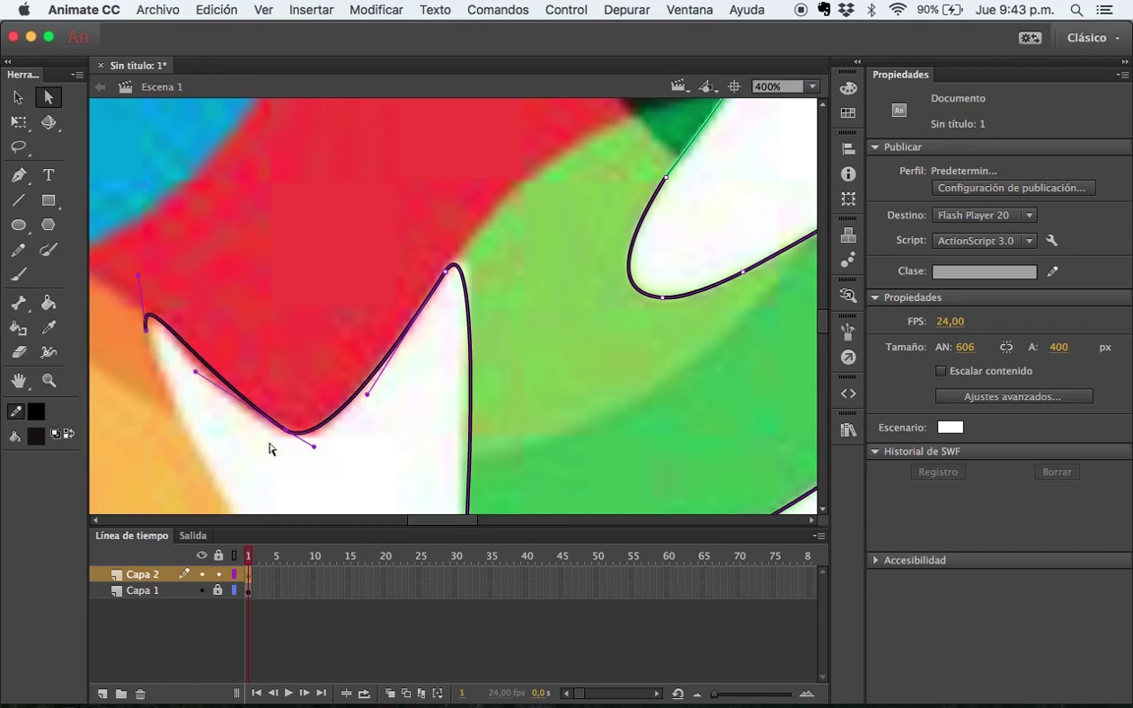
pyautogui.click(278, 365)
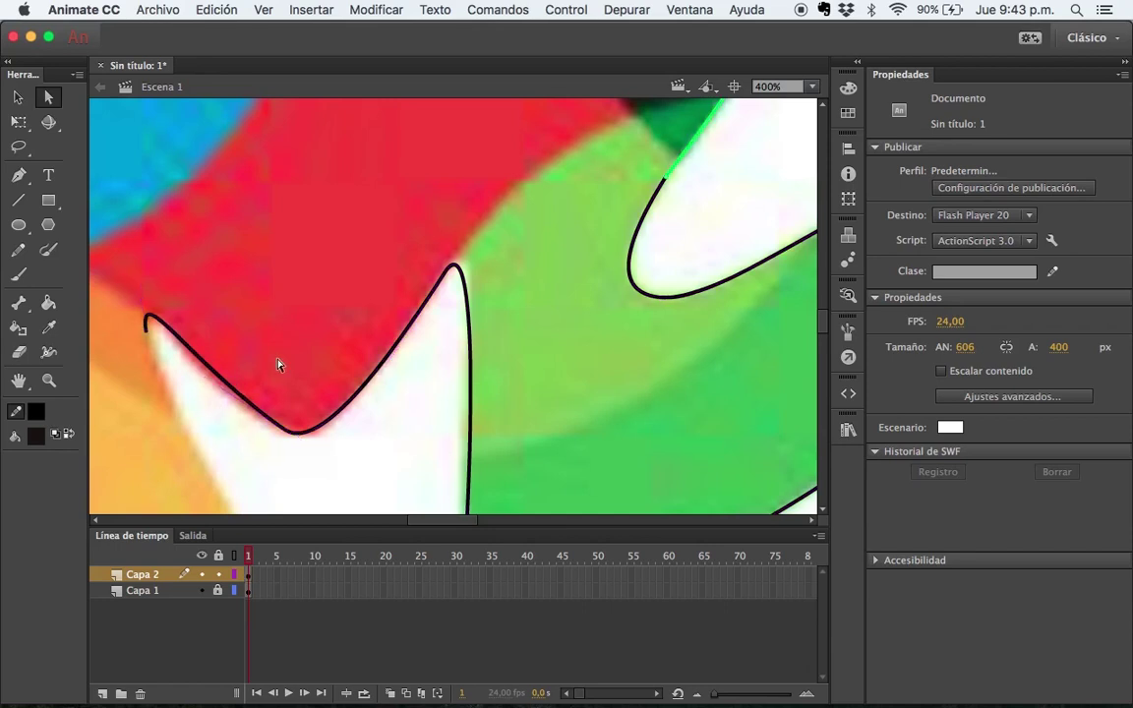
pyautogui.press('v')
pyautogui.click(251, 405)
pyautogui.press('Delete')
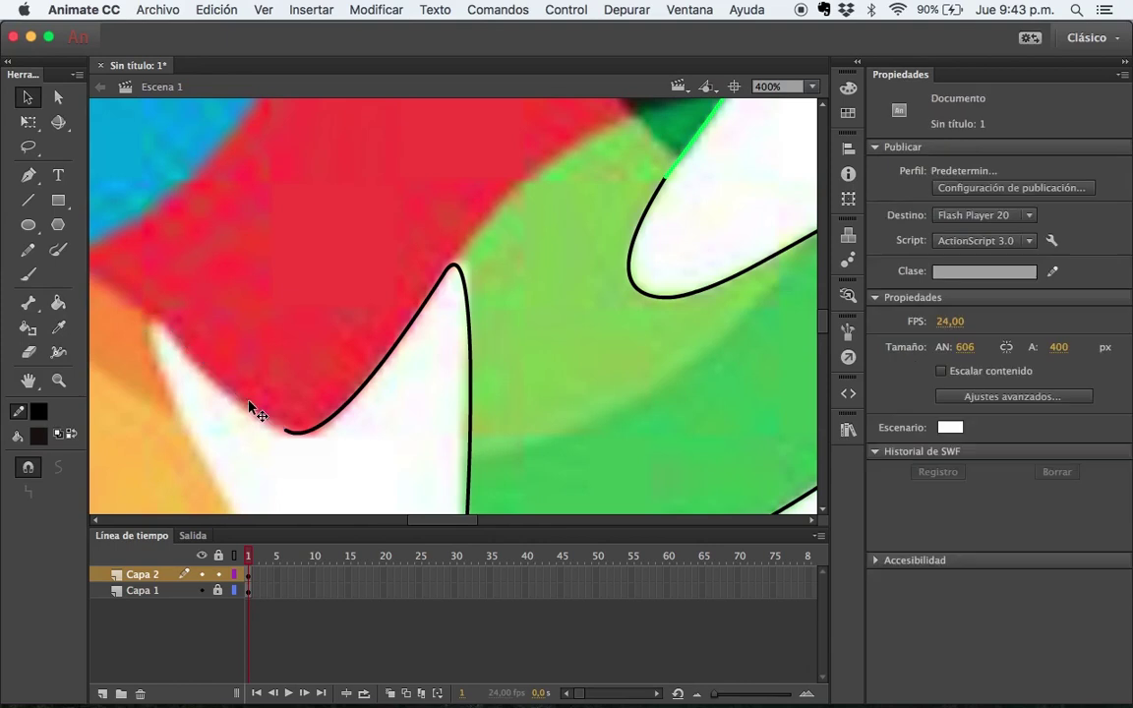
# Draw two connected lines from the red palm's lowest point up its edge toward the orange shape, bending each to follow the edge
pyautogui.press('n')
pyautogui.moveTo(280, 430)
pyautogui.mouseDown()
pyautogui.moveTo(236, 390)
pyautogui.moveTo(237, 399)
pyautogui.mouseUp()
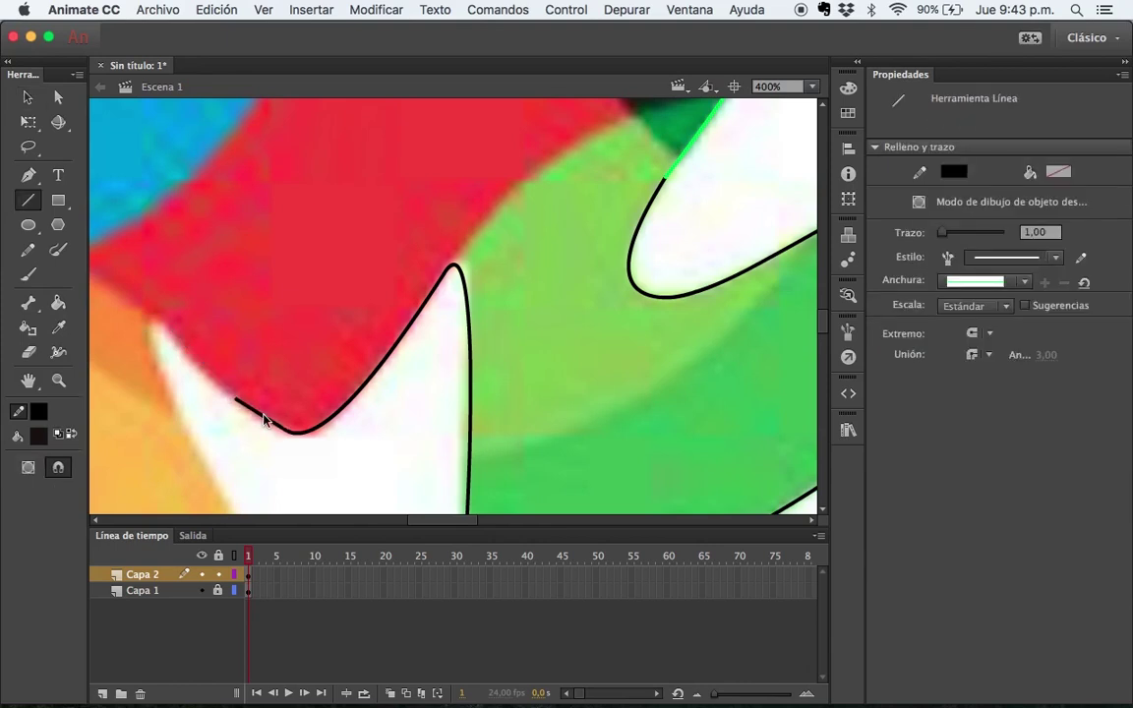
pyautogui.press('v')
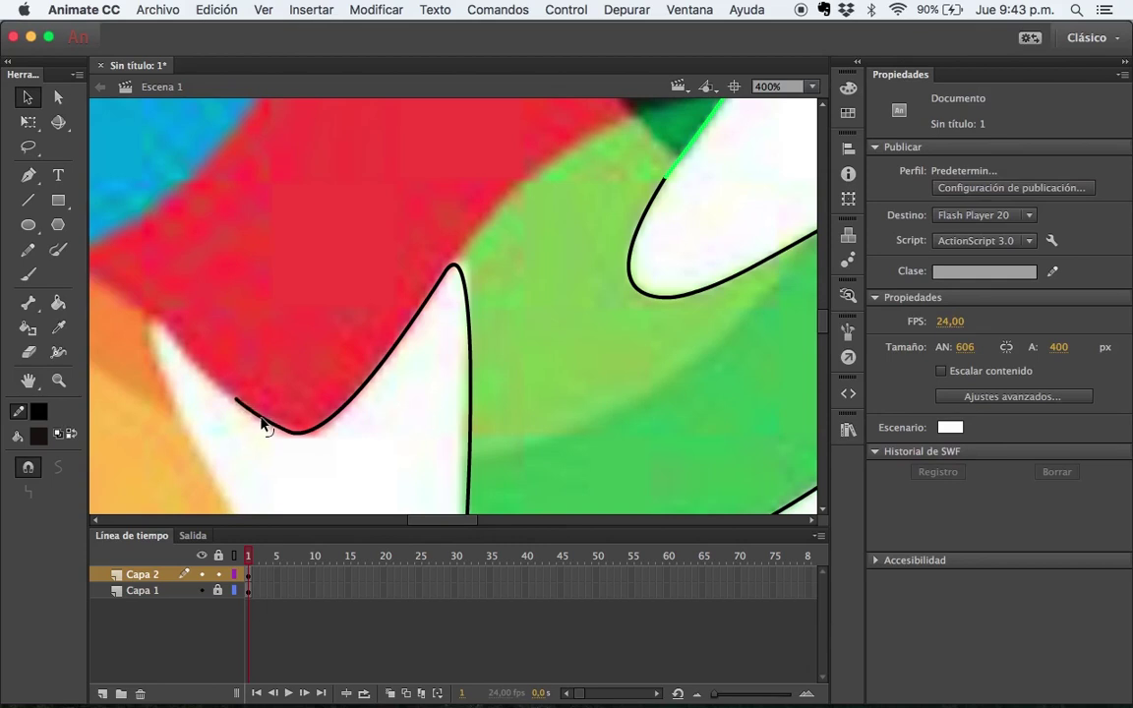
pyautogui.press('n')
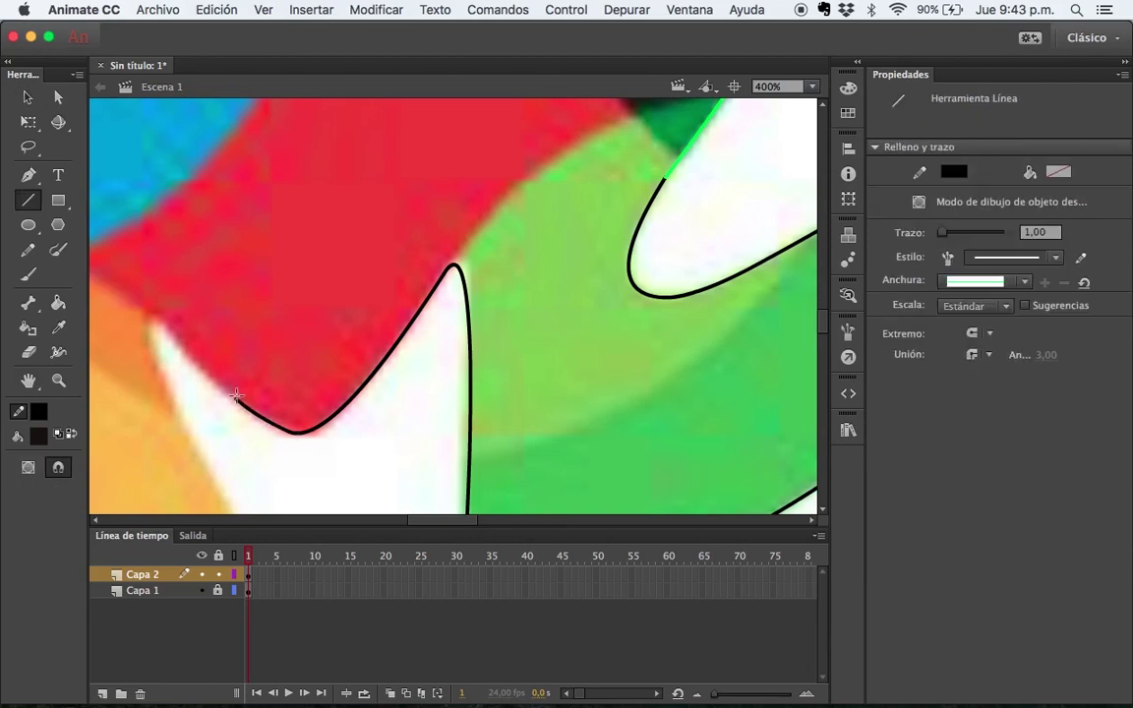
pyautogui.moveTo(236, 398); pyautogui.dragTo(169, 328)
pyautogui.press('v')
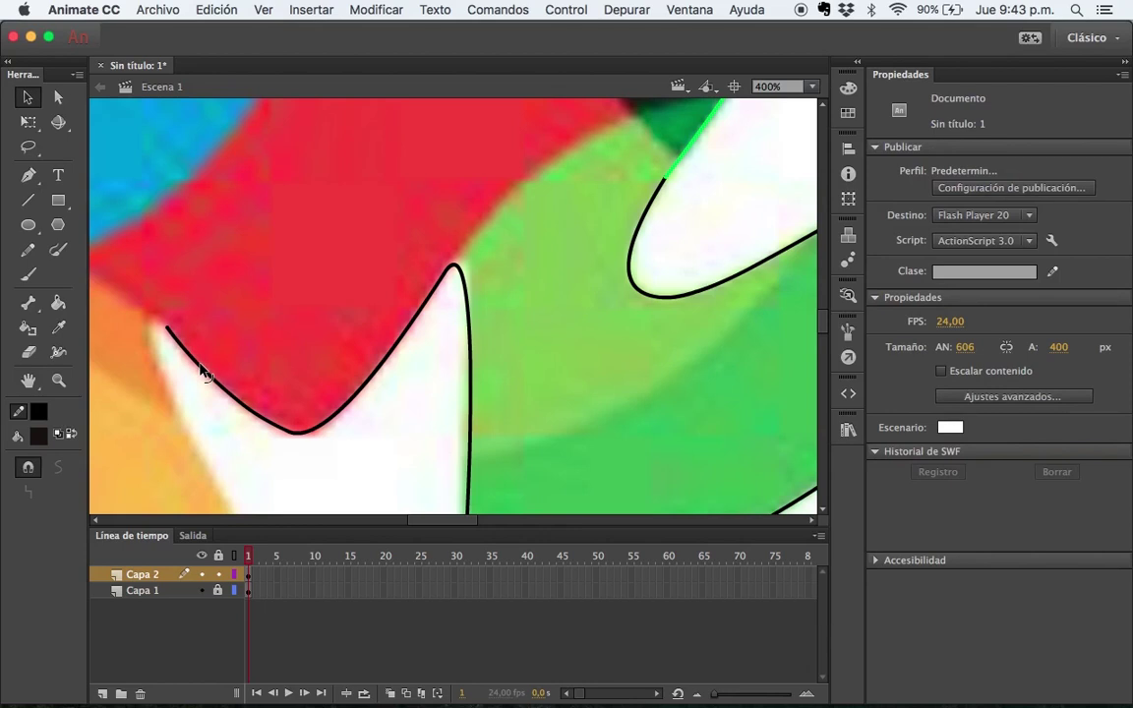
# Close the notch between the red palm and the orange shape with a short curved line, and adjust its lower end
pyautogui.press('n')
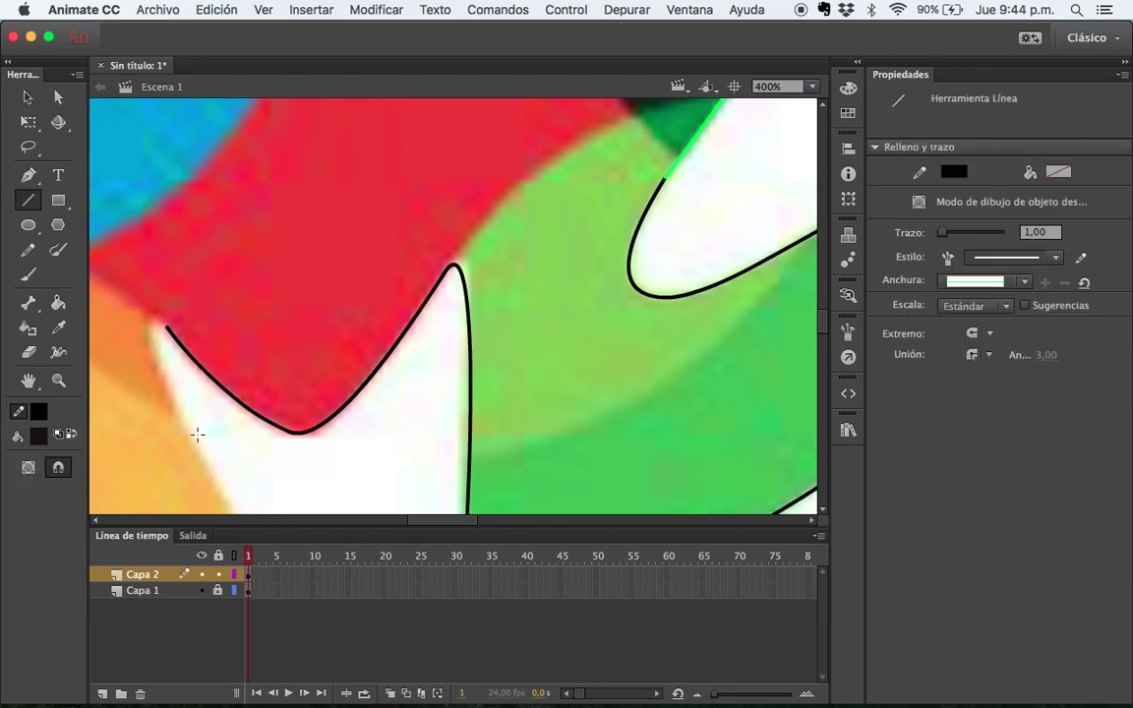
pyautogui.moveTo(152, 356)
pyautogui.mouseDown()
pyautogui.moveTo(168, 327)
pyautogui.moveTo(153, 316)
pyautogui.mouseUp()
pyautogui.press('v')
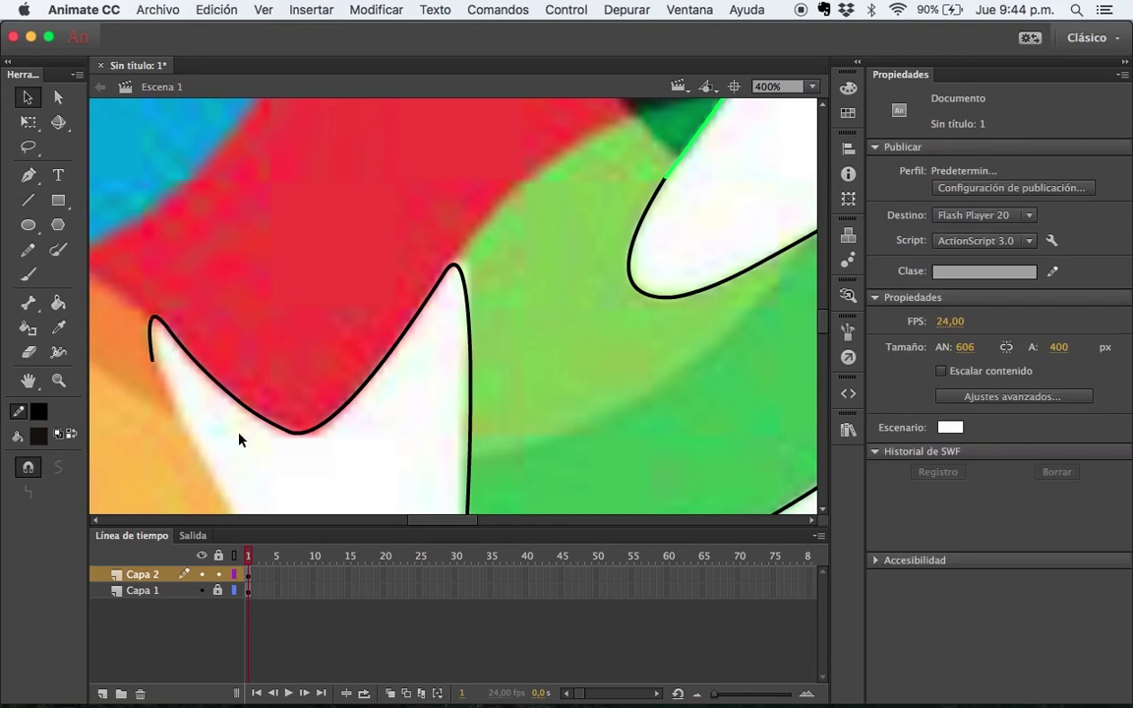
pyautogui.moveTo(150, 359); pyautogui.dragTo(155, 360)
# Draw a line from that notch down to the end of the orange shape's outer outline and bend it along the inner edge
pyautogui.press('z')
pyautogui.keyDown('alt'); pyautogui.click(208, 397); pyautogui.keyUp('alt')
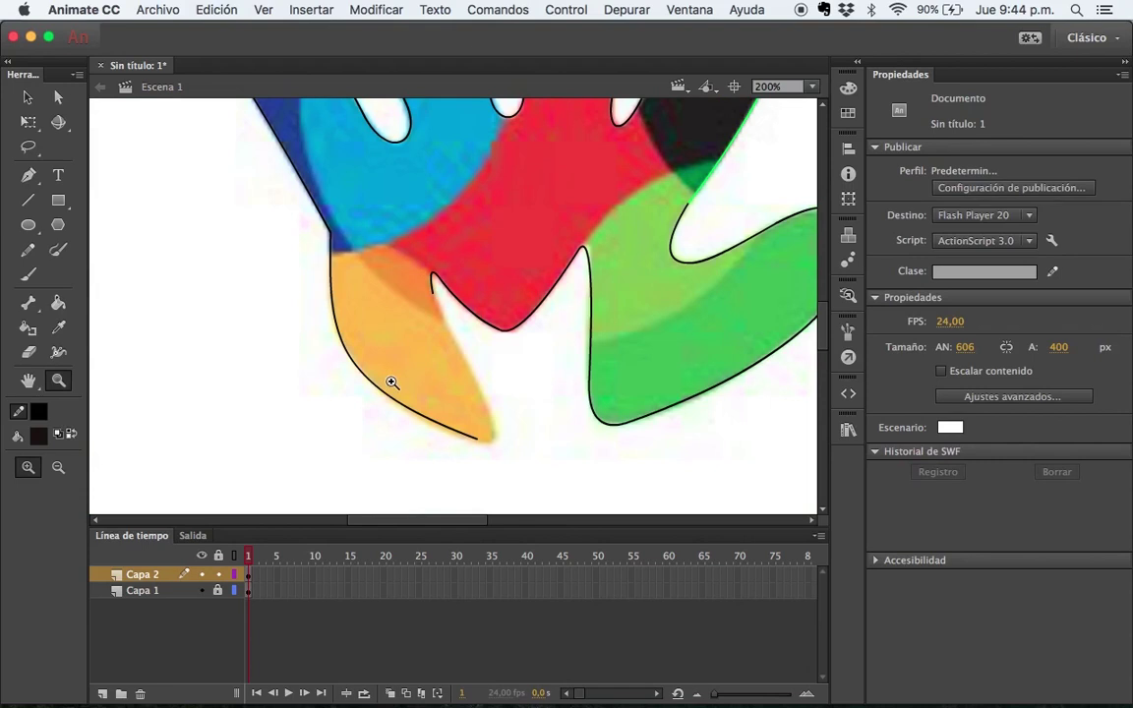
pyautogui.press('n')
pyautogui.moveTo(433, 275)
pyautogui.mouseDown()
pyautogui.moveTo(438, 383)
pyautogui.moveTo(477, 438)
pyautogui.mouseUp()
pyautogui.press('v')
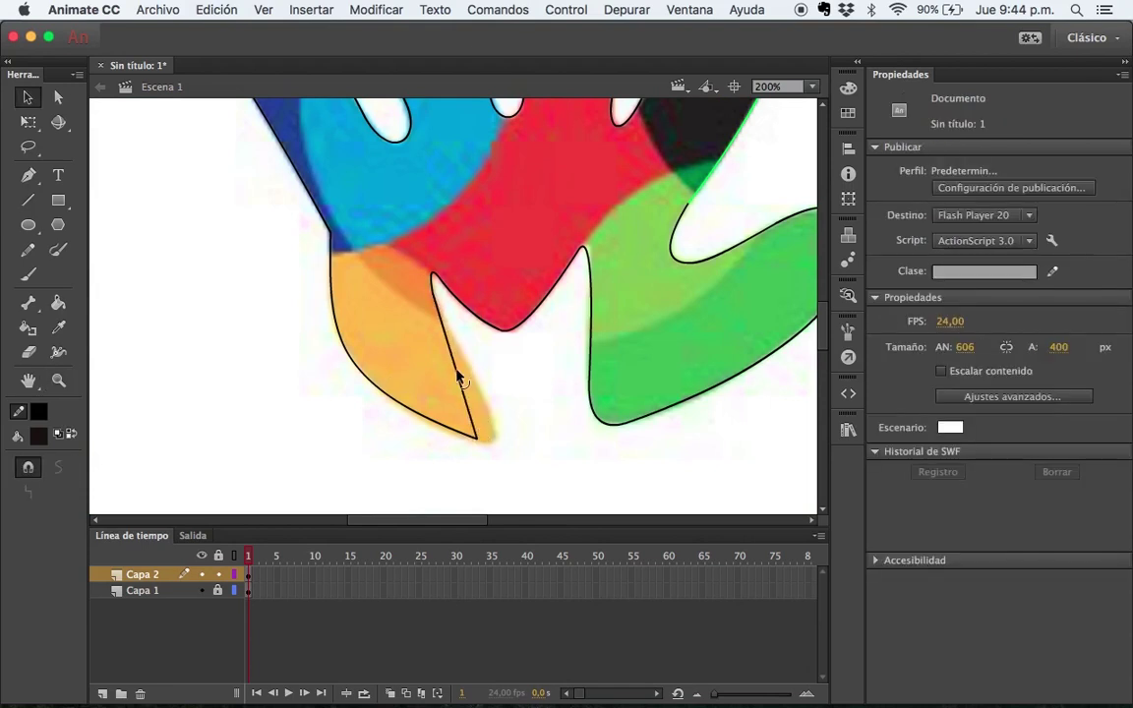
pyautogui.moveTo(457, 379); pyautogui.dragTo(492, 426)
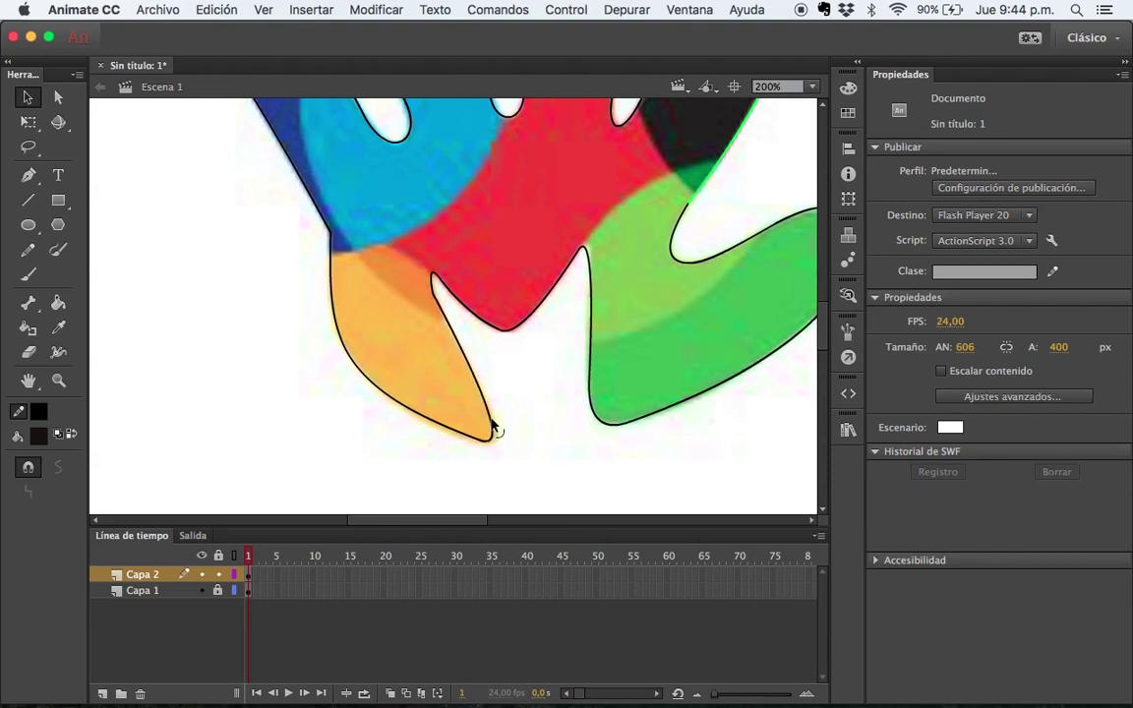
# Adjust the curve handles of the orange shape's inner-edge line, shortening the one at the notch and lengthening the one at the tip
pyautogui.press('a')
pyautogui.click(439, 305)
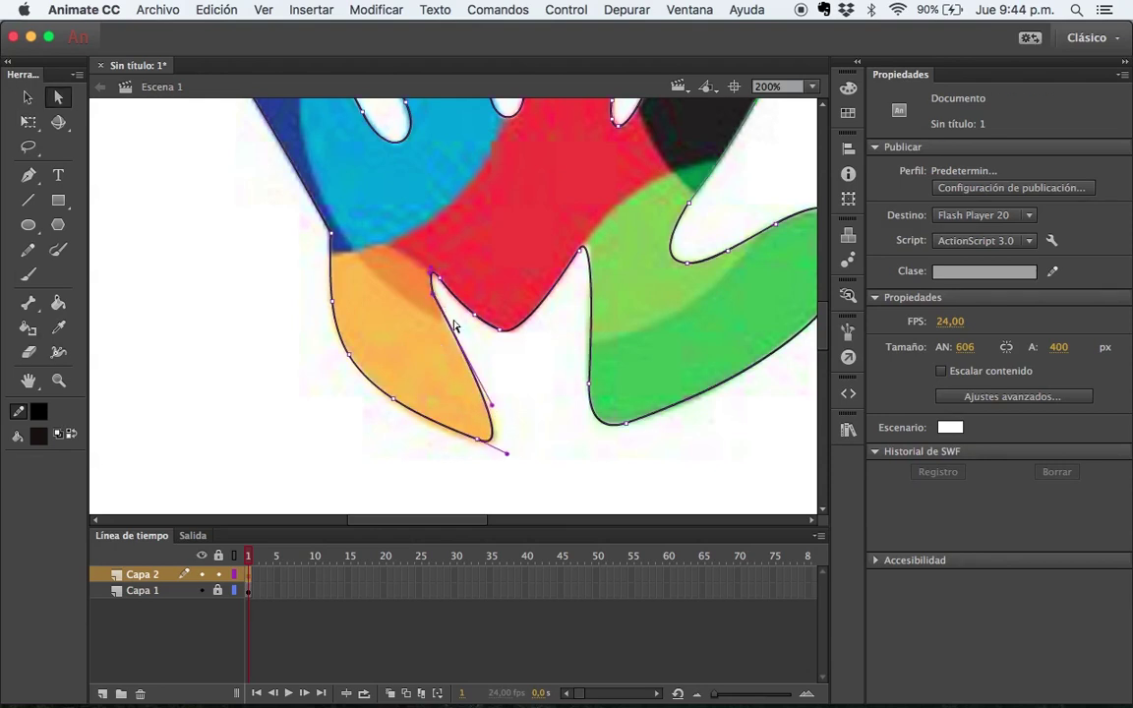
pyautogui.moveTo(493, 411); pyautogui.dragTo(466, 372)
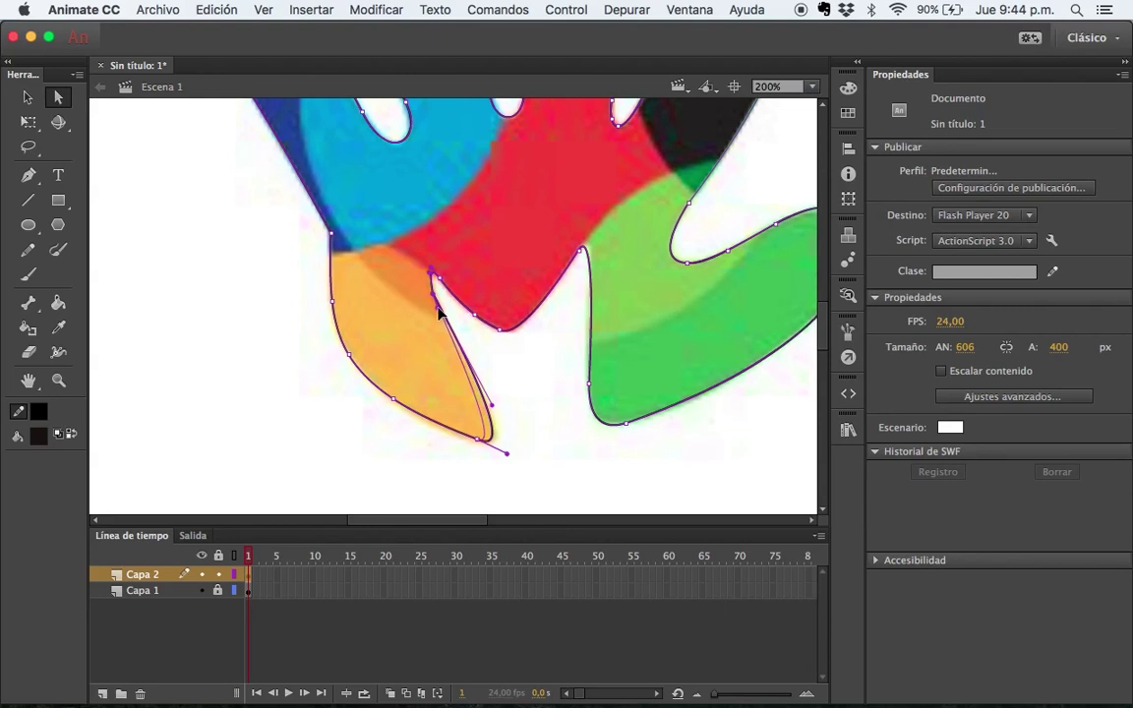
pyautogui.press('super+z')
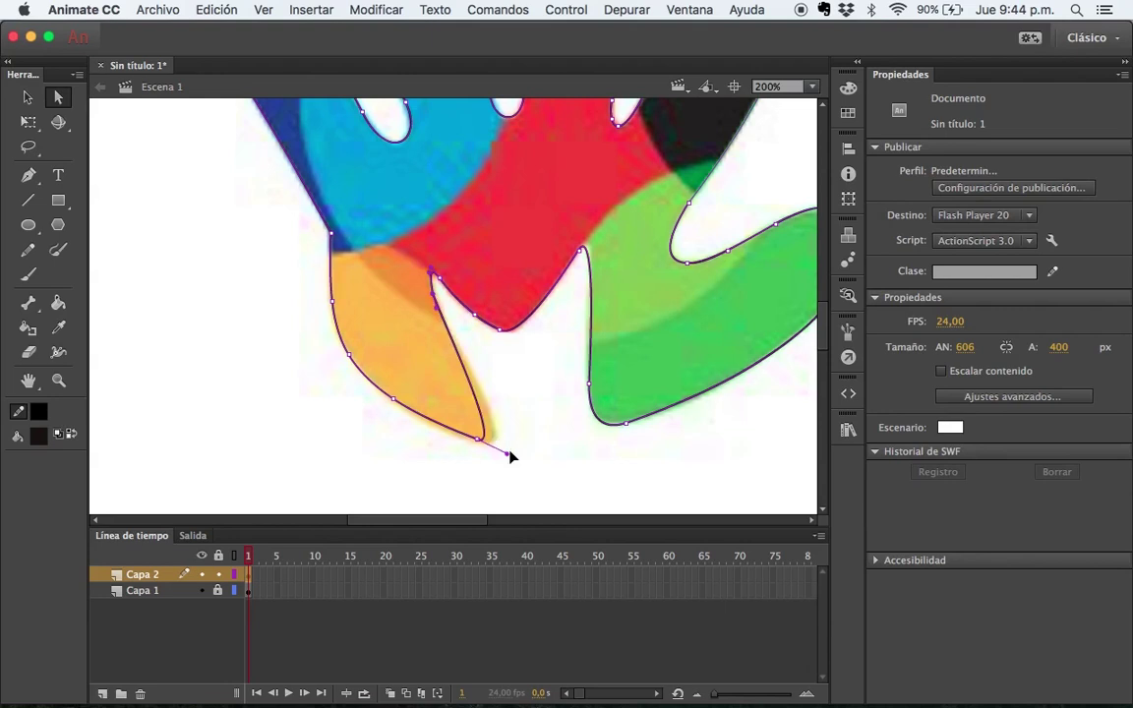
pyautogui.moveTo(509, 458); pyautogui.dragTo(534, 466)
pyautogui.click(564, 440)
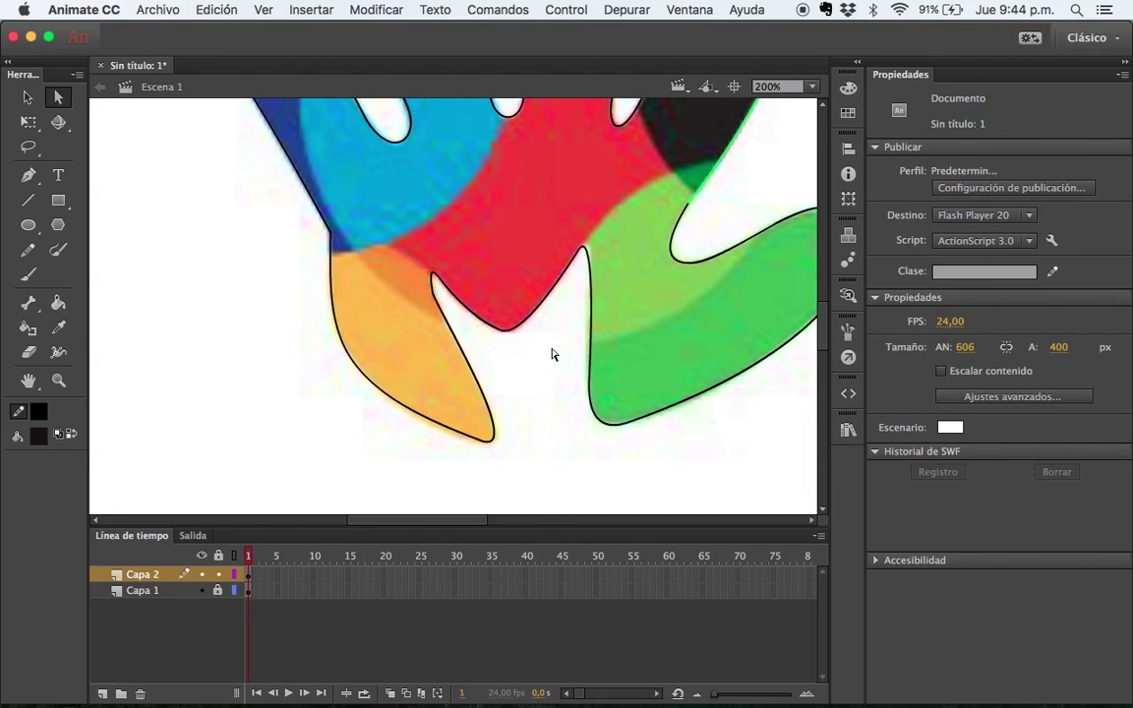
# Fine-tune the curve handle at the anchor where the notch curve meets the orange shape's inner edge
pyautogui.press('z')
pyautogui.click(433, 295)
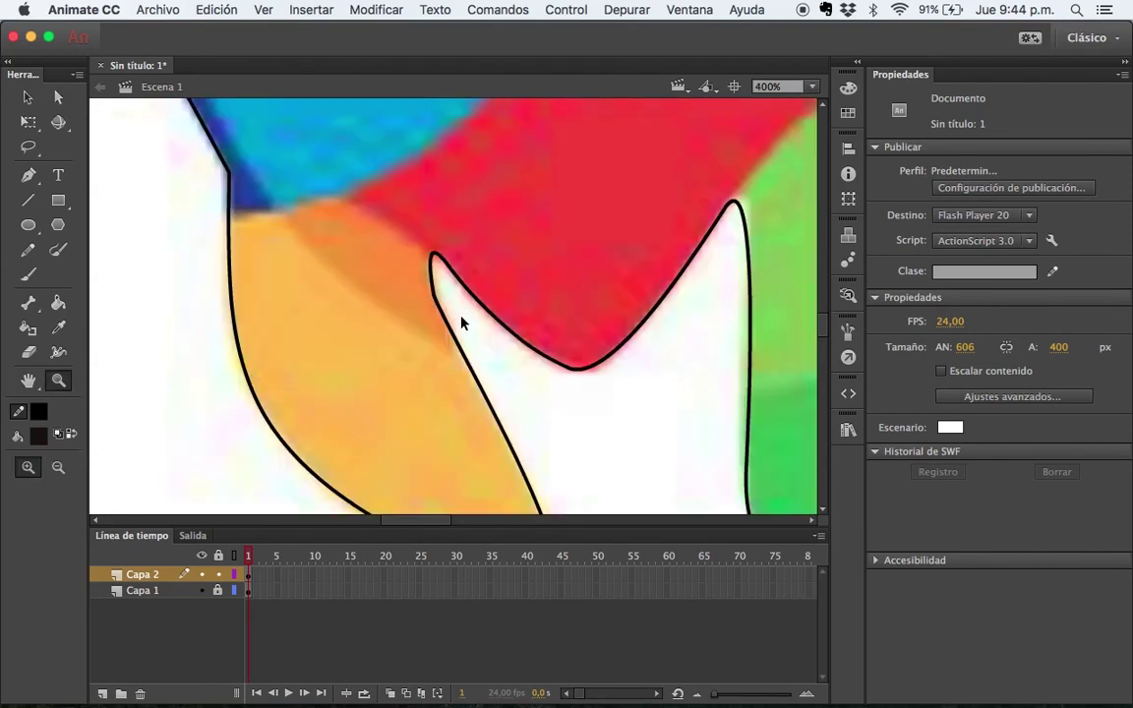
pyautogui.press('a')
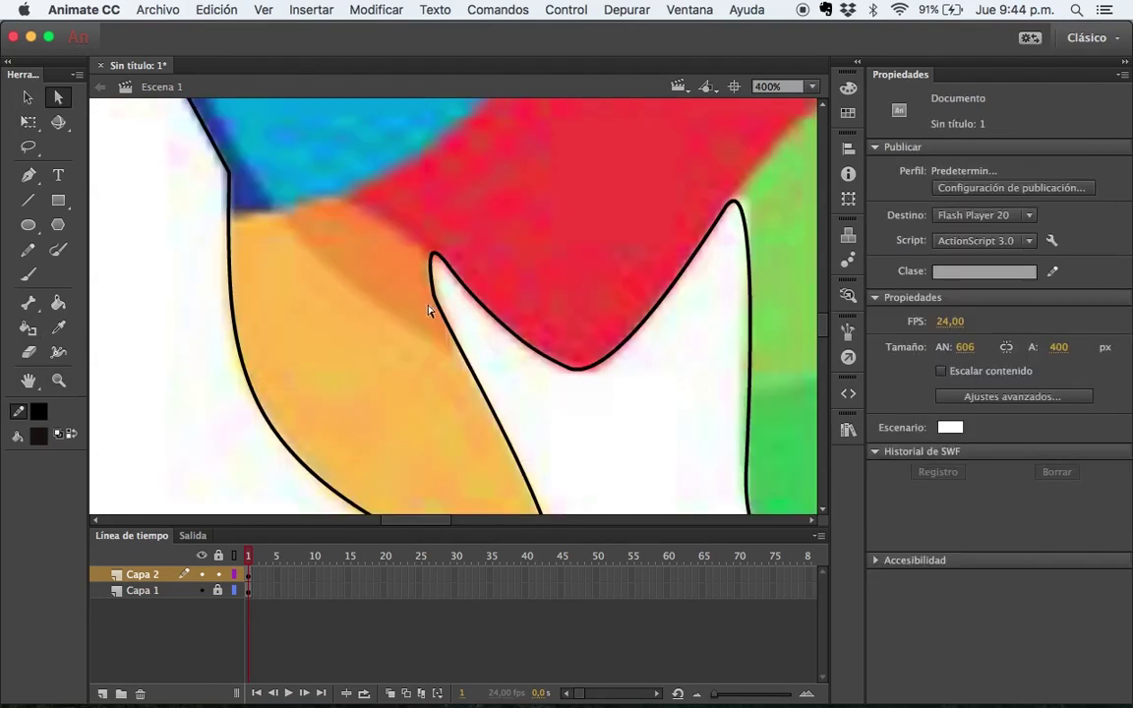
pyautogui.click(432, 295)
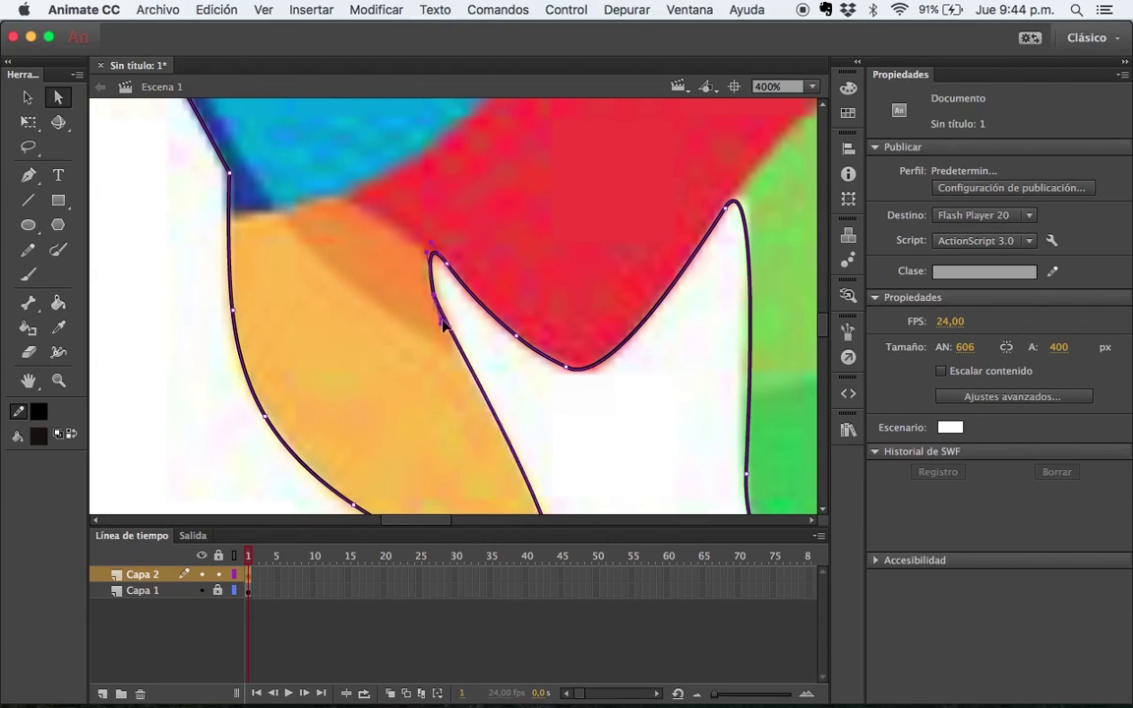
pyautogui.click(456, 344)
pyautogui.click(432, 295)
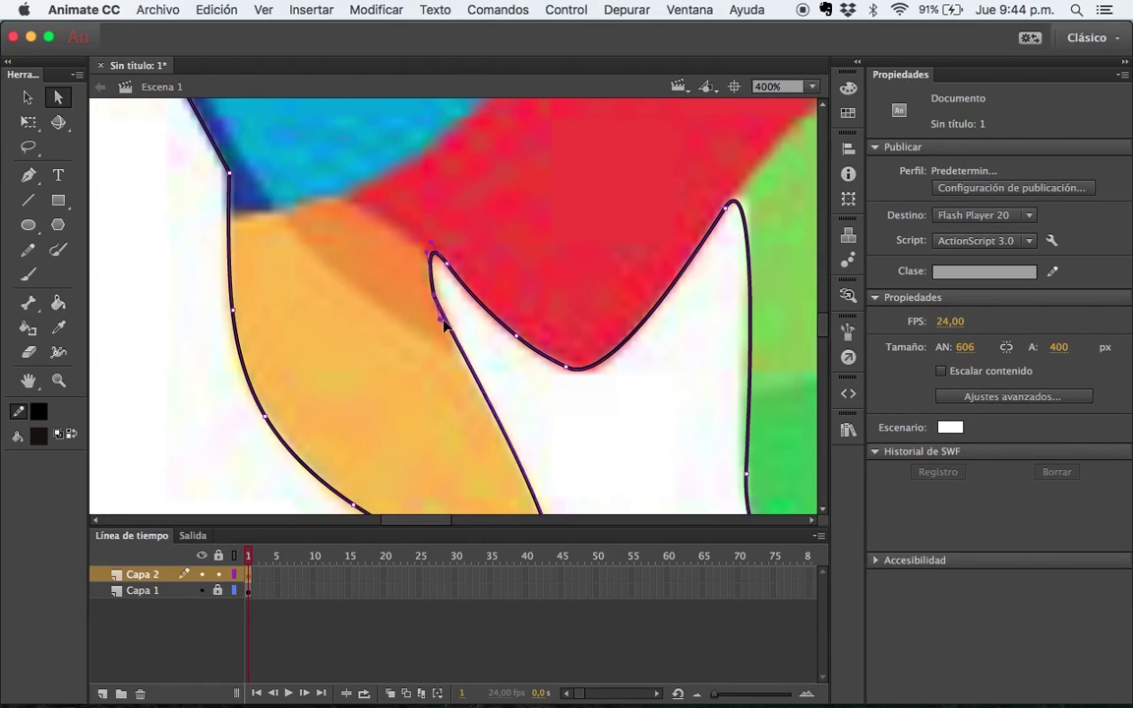
pyautogui.click(486, 362)
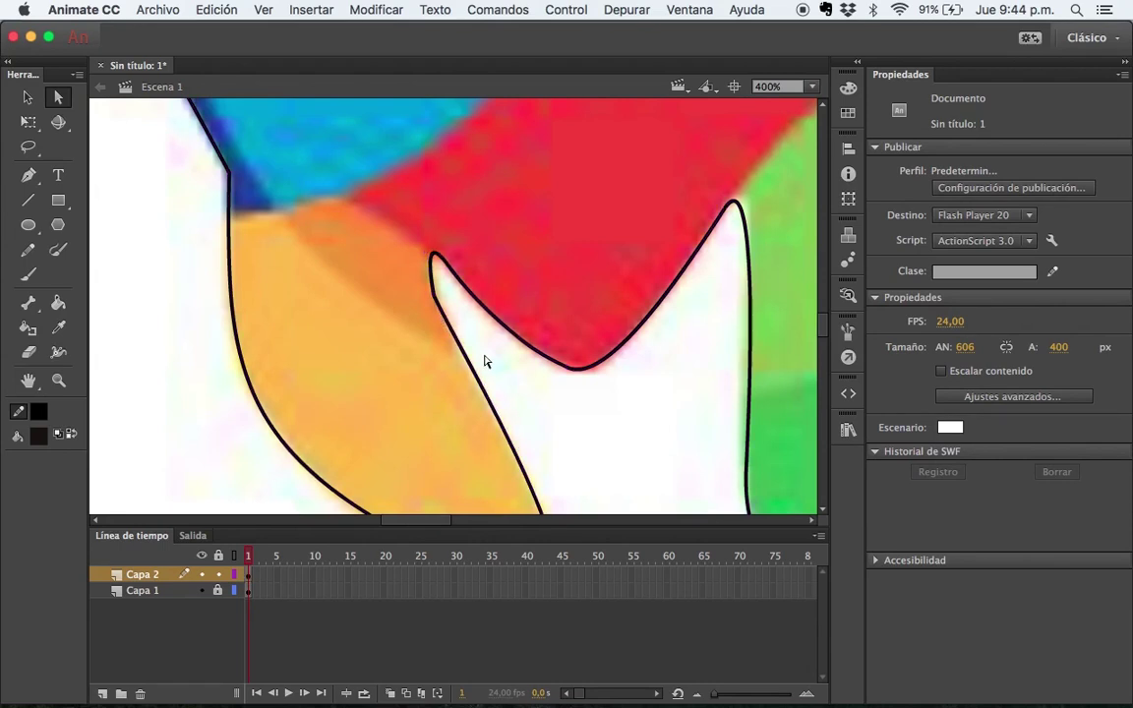
pyautogui.click(440, 301)
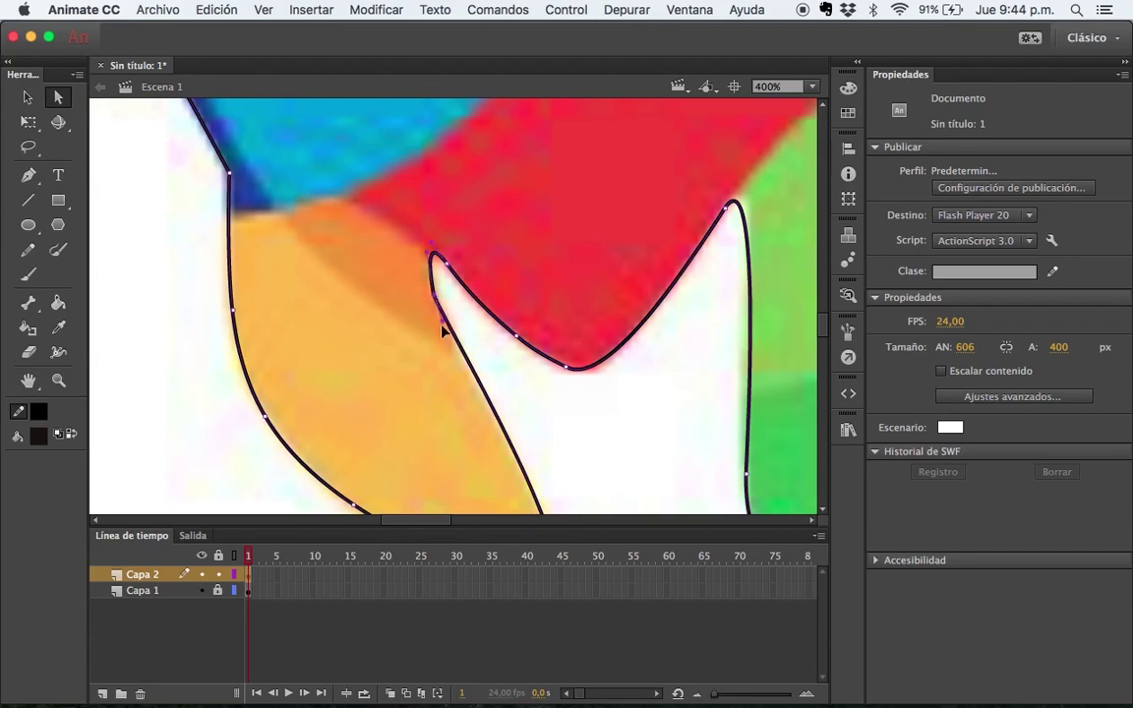
pyautogui.click(487, 330)
# Draw a line from the blue-orange boundary on the outer outline to the finger gap between blue and red, and bend it along the blue area's edge
pyautogui.scroll(-3, 519, 369)
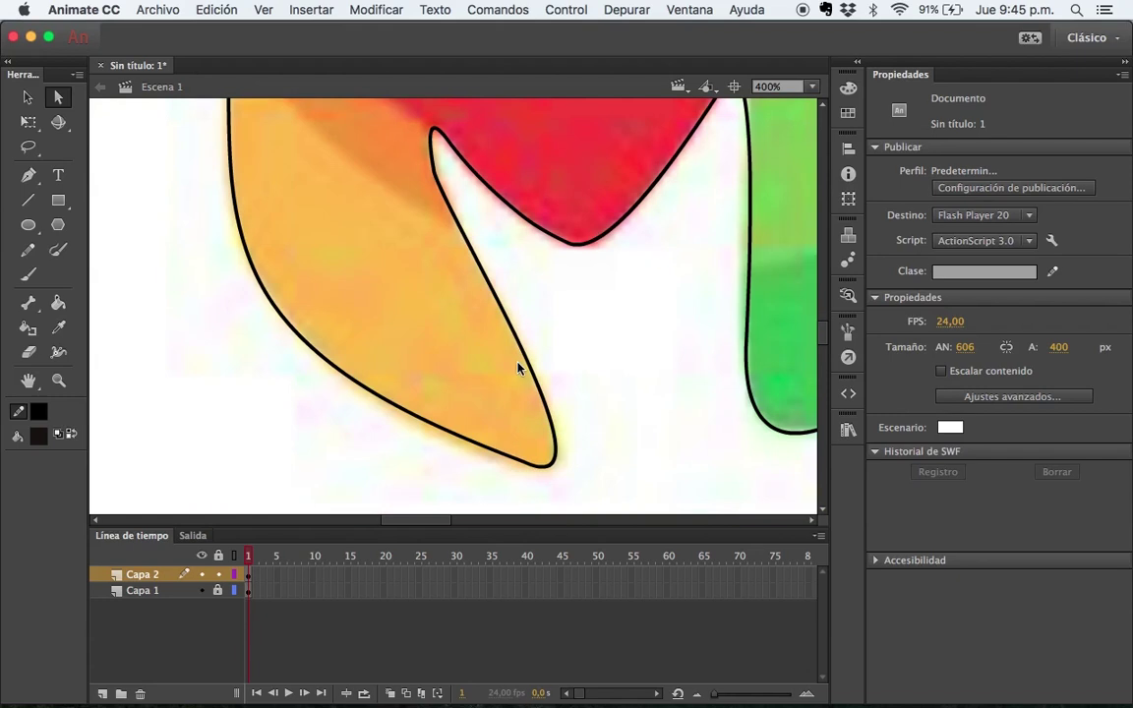
pyautogui.press('z')
pyautogui.keyDown('alt'); pyautogui.click(524, 334); pyautogui.keyUp('alt')
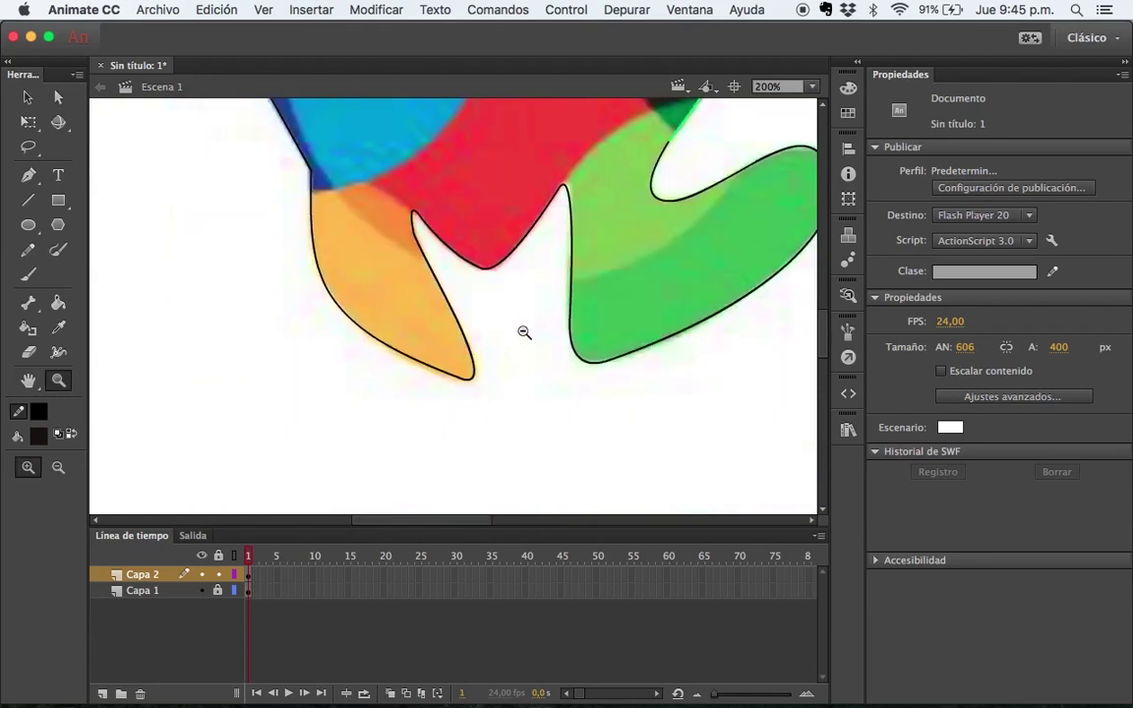
pyautogui.keyDown('alt'); pyautogui.click(487, 262); pyautogui.keyUp('alt')
pyautogui.click(488, 262)
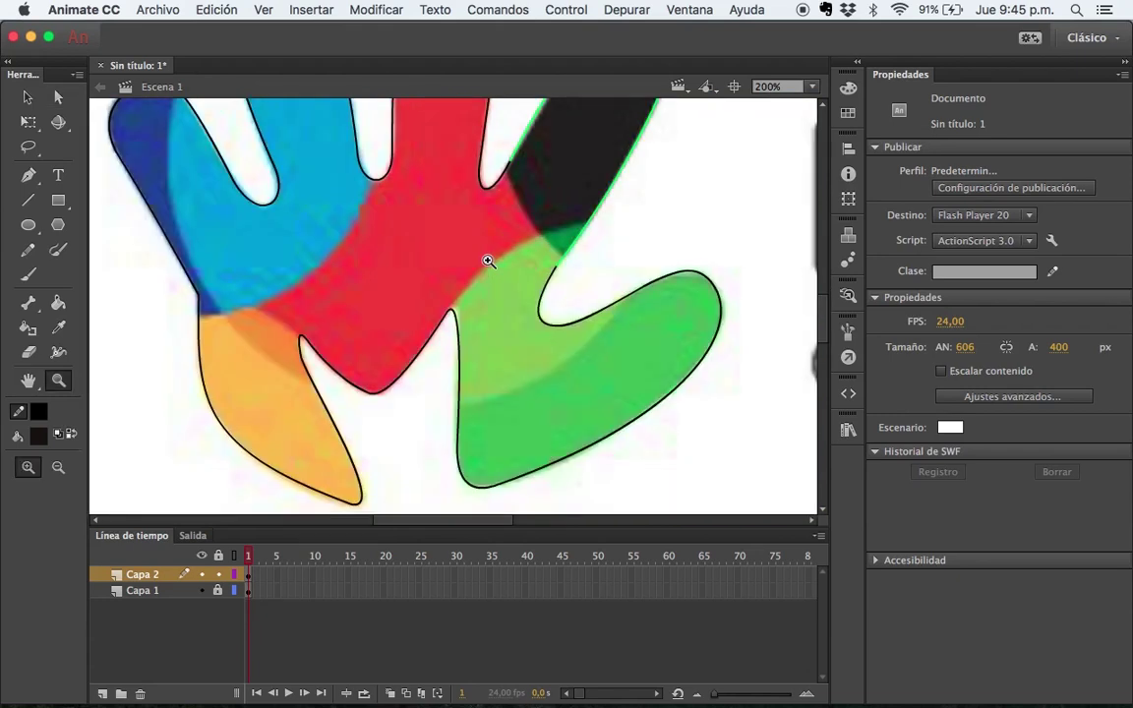
pyautogui.press('n')
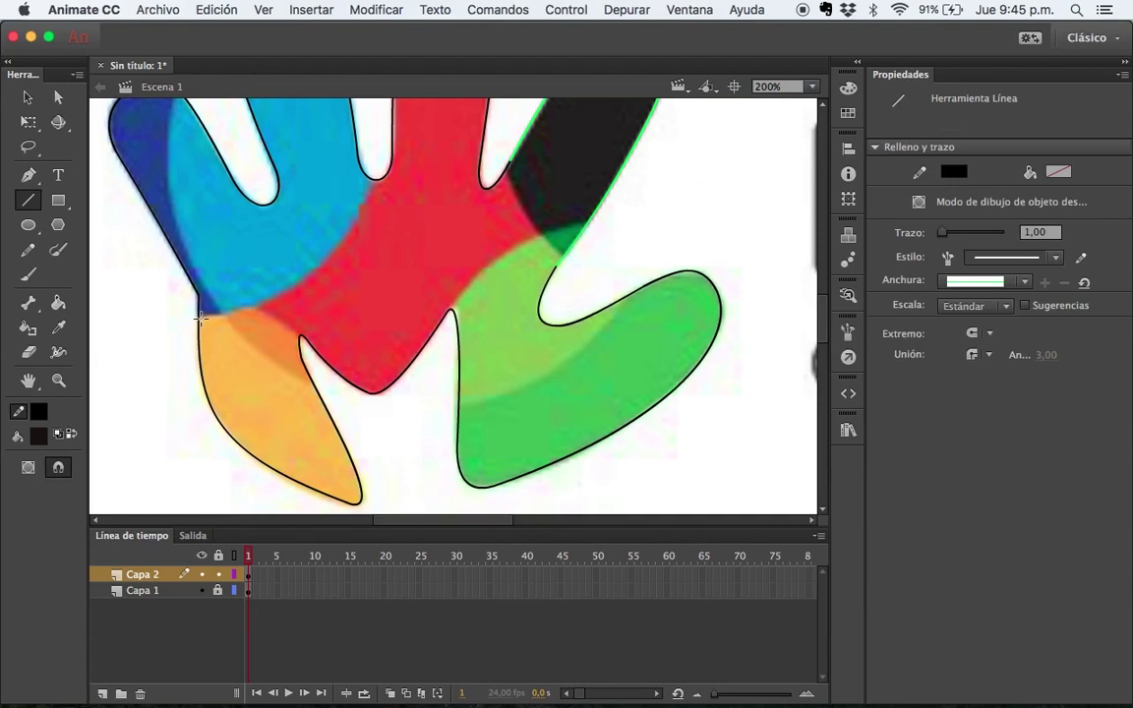
pyautogui.moveTo(197, 314); pyautogui.dragTo(369, 182)
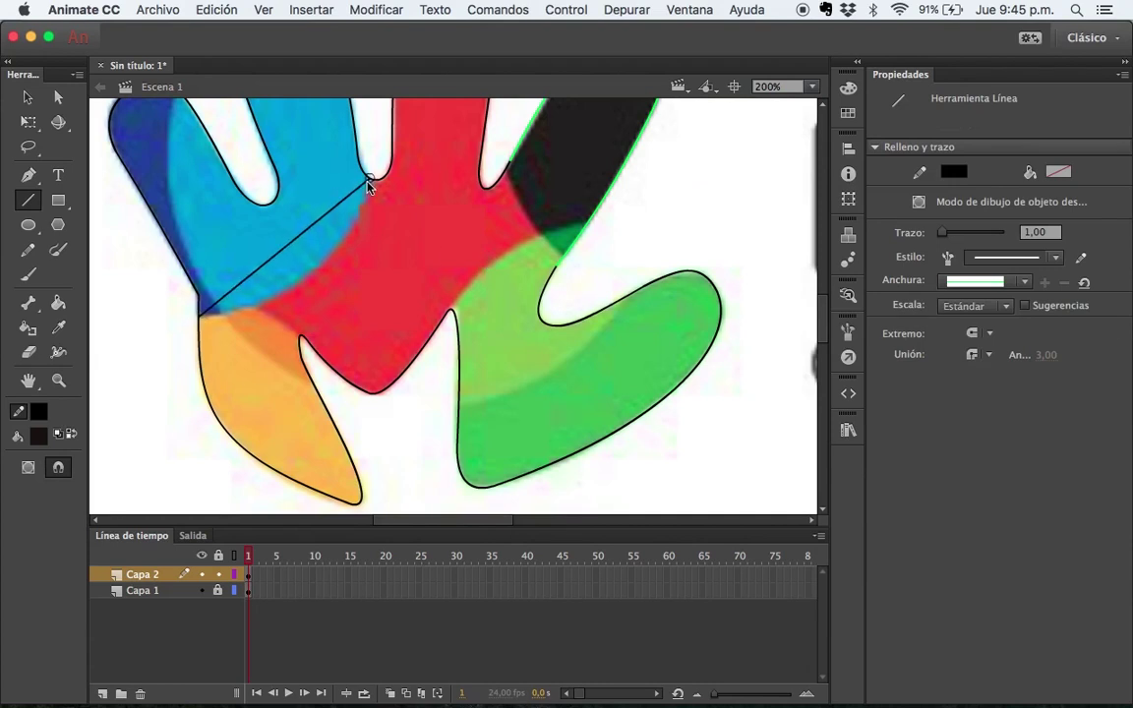
pyautogui.press('v')
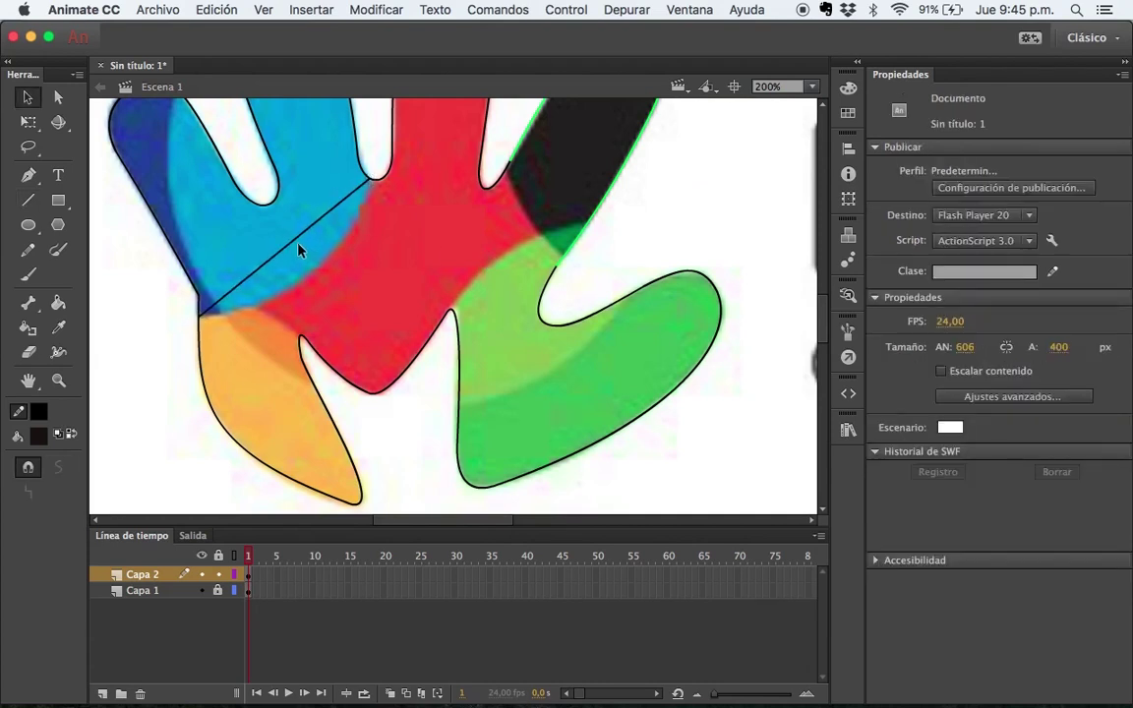
pyautogui.moveTo(297, 242); pyautogui.dragTo(326, 267)
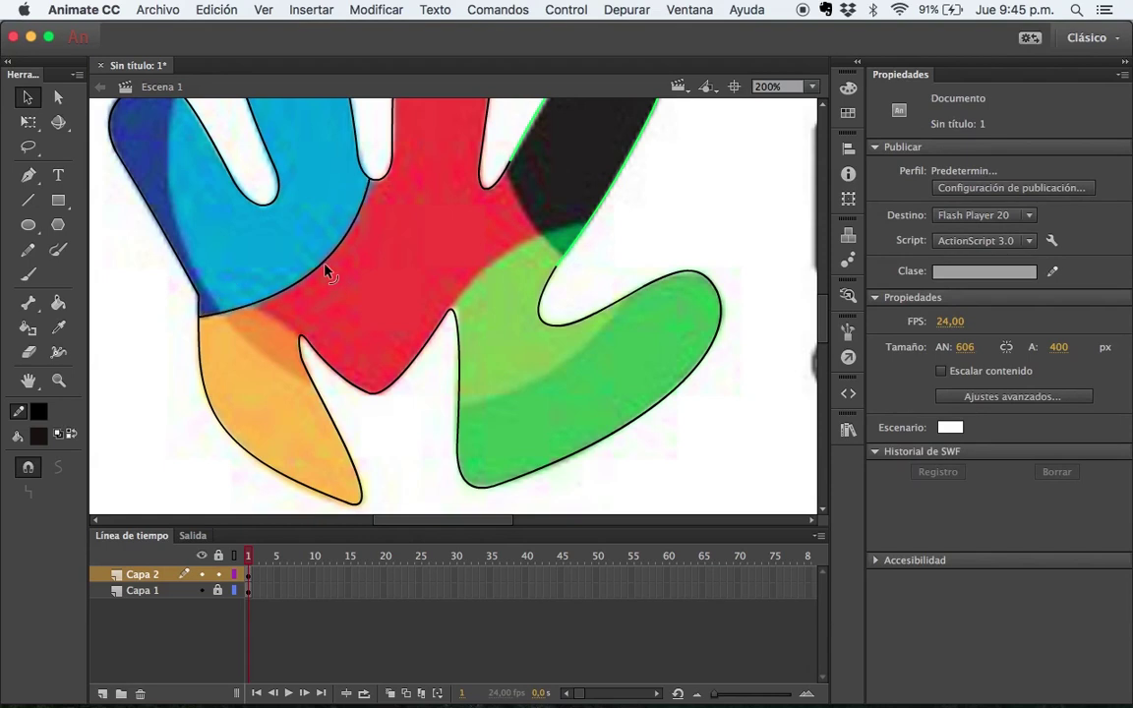
# Draw a short line from the orange shape's inner edge along the light-dark orange boundary, group it and open the group for editing
pyautogui.press('n')
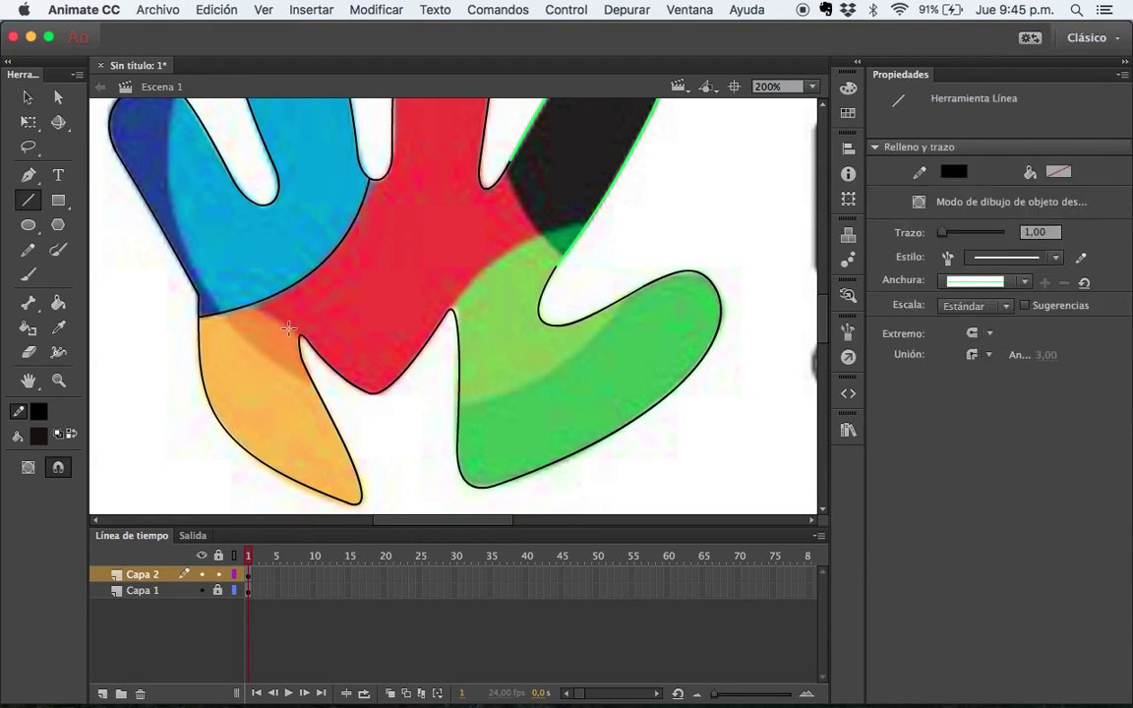
pyautogui.moveTo(309, 380); pyautogui.dragTo(265, 352)
pyautogui.press('v')
pyautogui.click(286, 368)
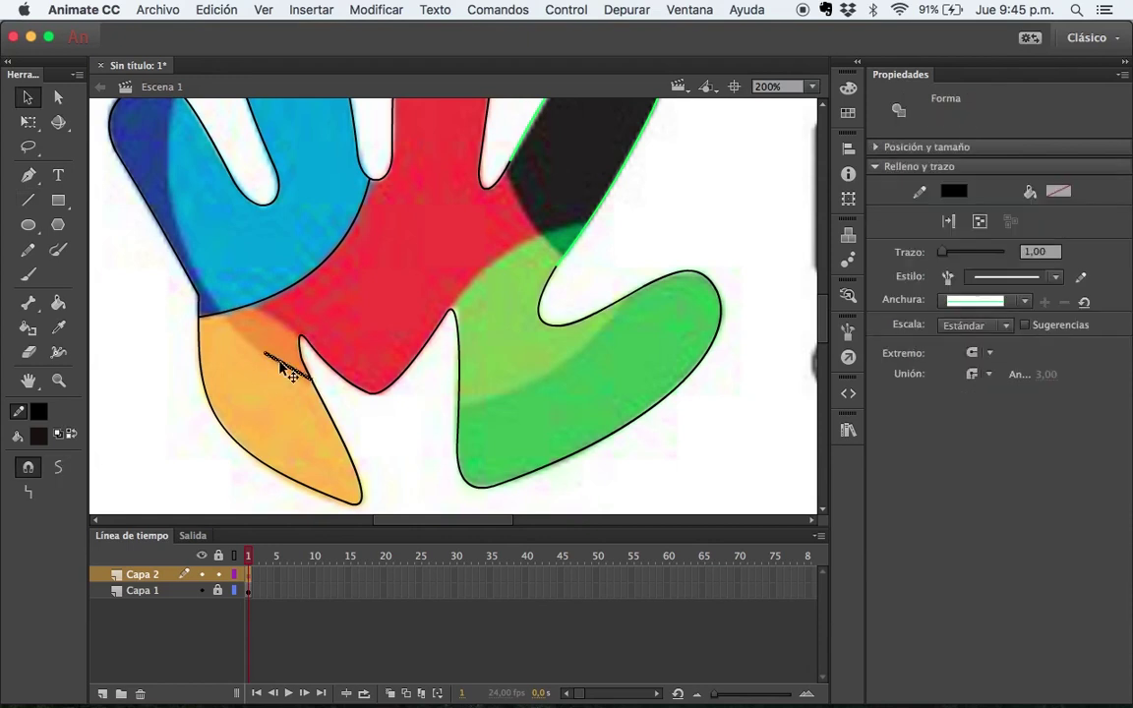
pyautogui.press('super+g')
pyautogui.doubleClick(292, 372)
# Extend the grouped line to the dark blue fingertip's outline, bend it along the colour boundary and ungroup it
pyautogui.moveTo(266, 352); pyautogui.dragTo(249, 177)
pyautogui.moveTo(300, 295); pyautogui.dragTo(267, 365)
pyautogui.click(159, 88)
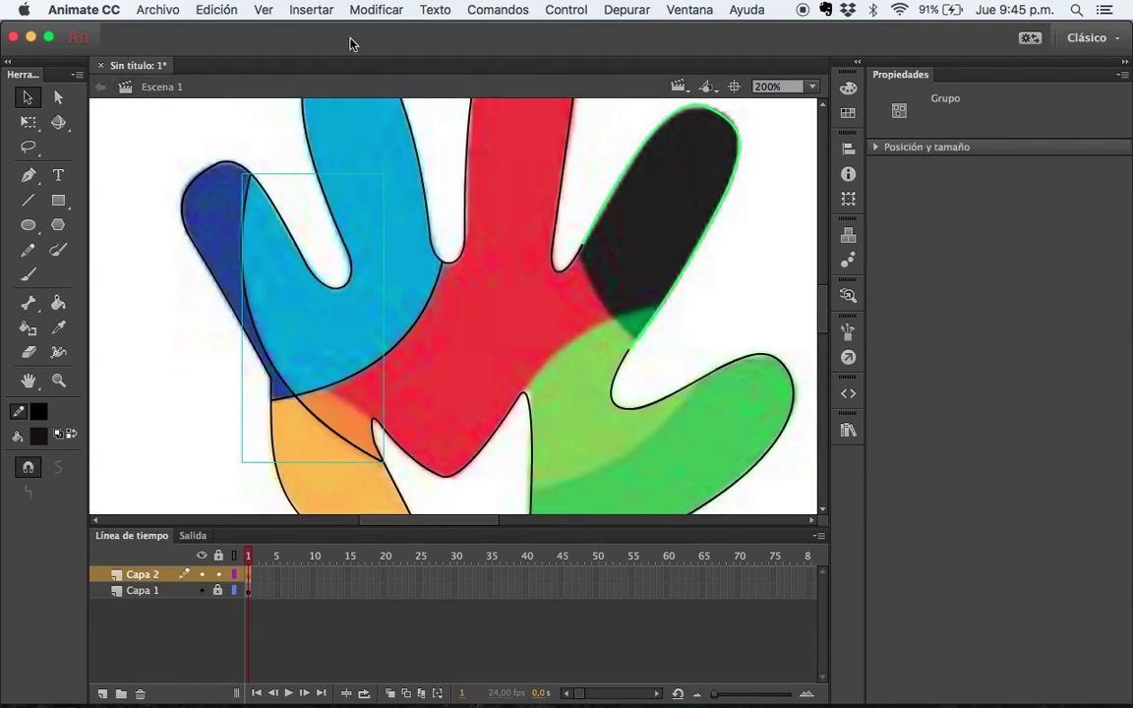
pyautogui.click(373, 12)
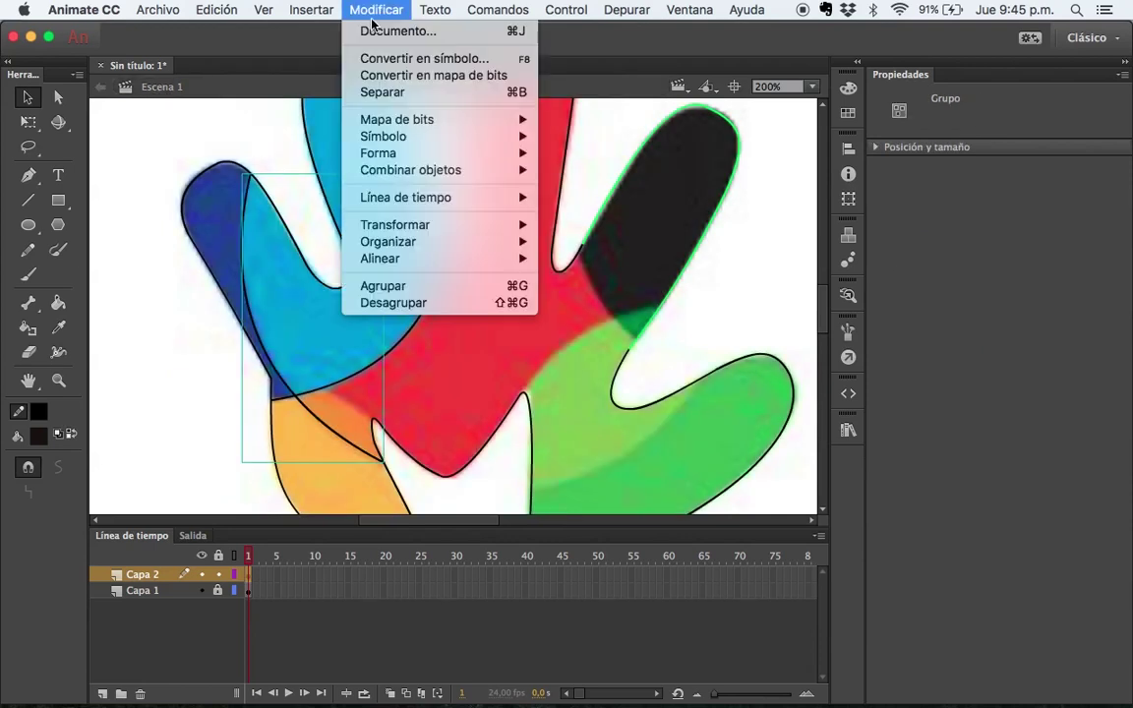
pyautogui.click(389, 303)
# Draw a short line from the orange-red notch along the dark orange area's upper edge, group it and open the group for editing
pyautogui.press('n')
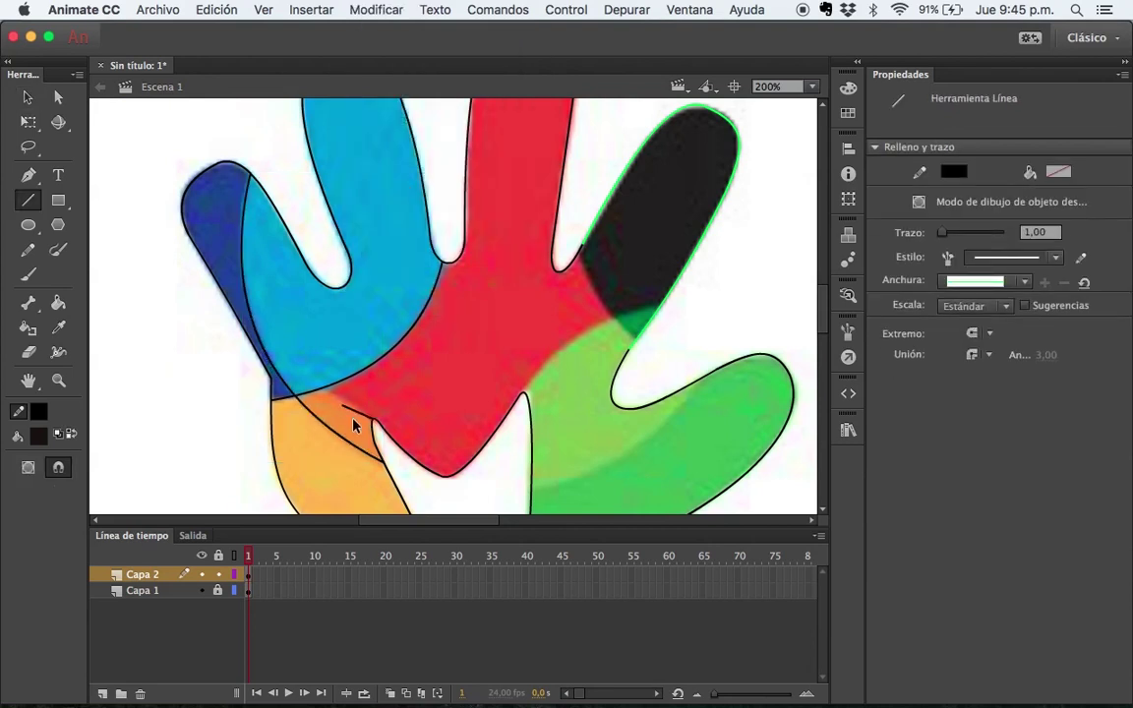
pyautogui.press('v')
pyautogui.click(357, 412)
pyautogui.press('super+g')
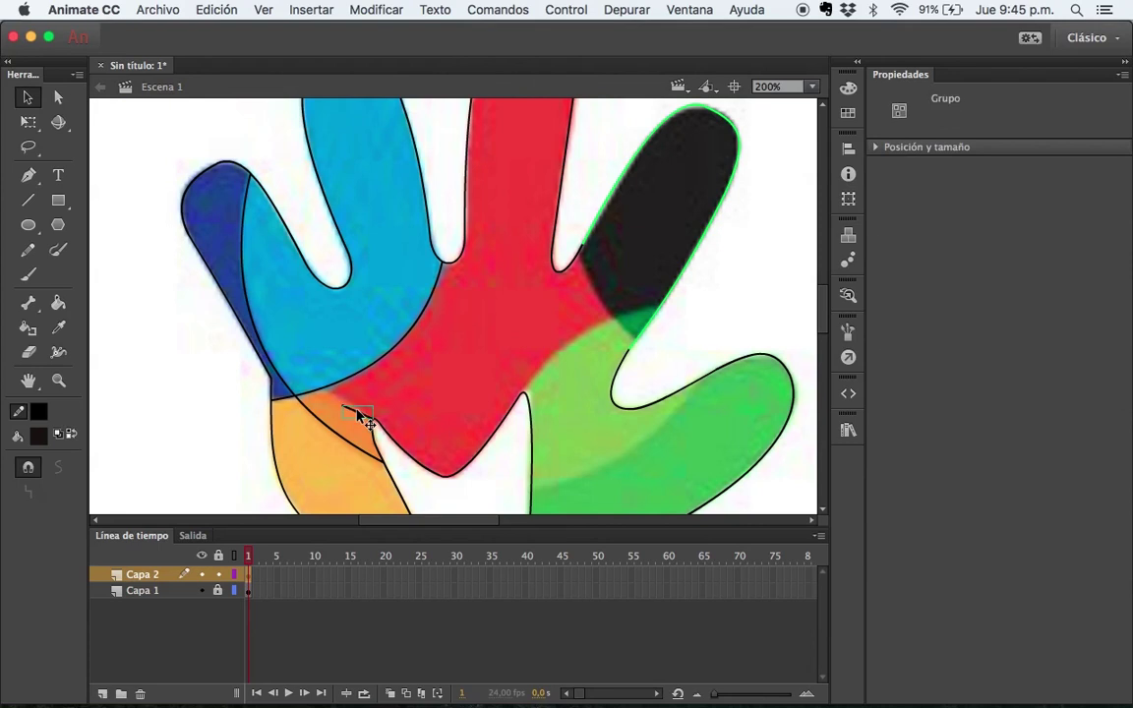
pyautogui.doubleClick(359, 418)
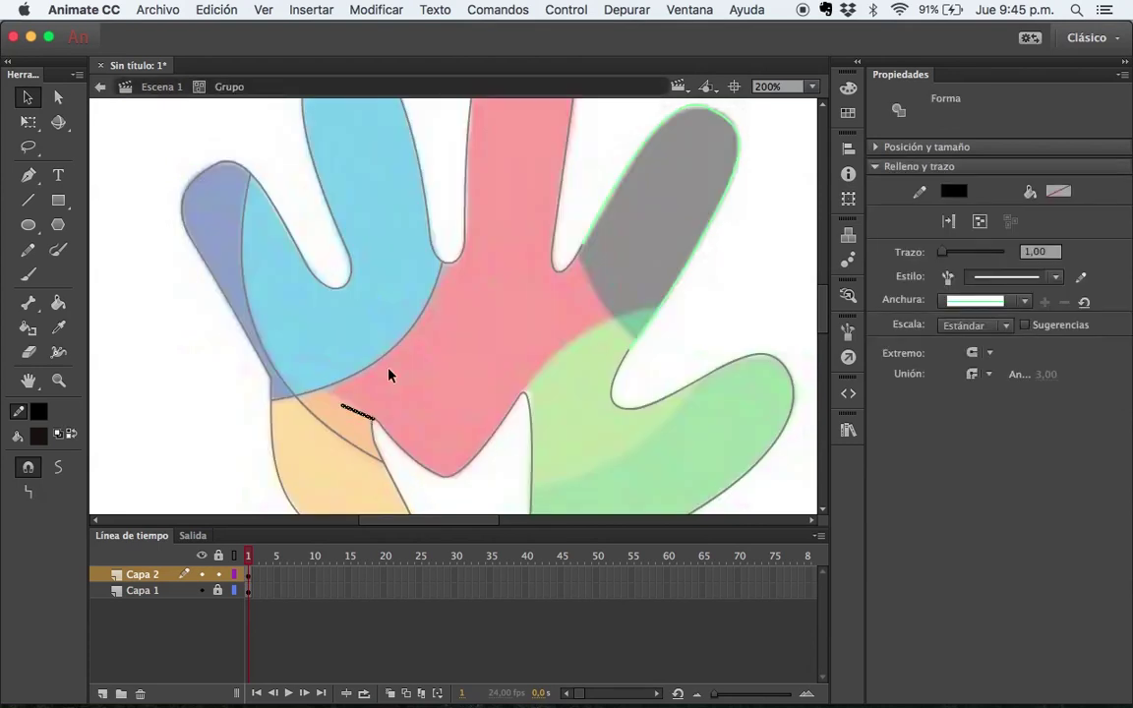
# Extend the grouped line to the hand's outer outline beside the dark blue area, curve it along the orange boundary and ungroup it
pyautogui.click(361, 393)
pyautogui.click(360, 415)
pyautogui.click(403, 391)
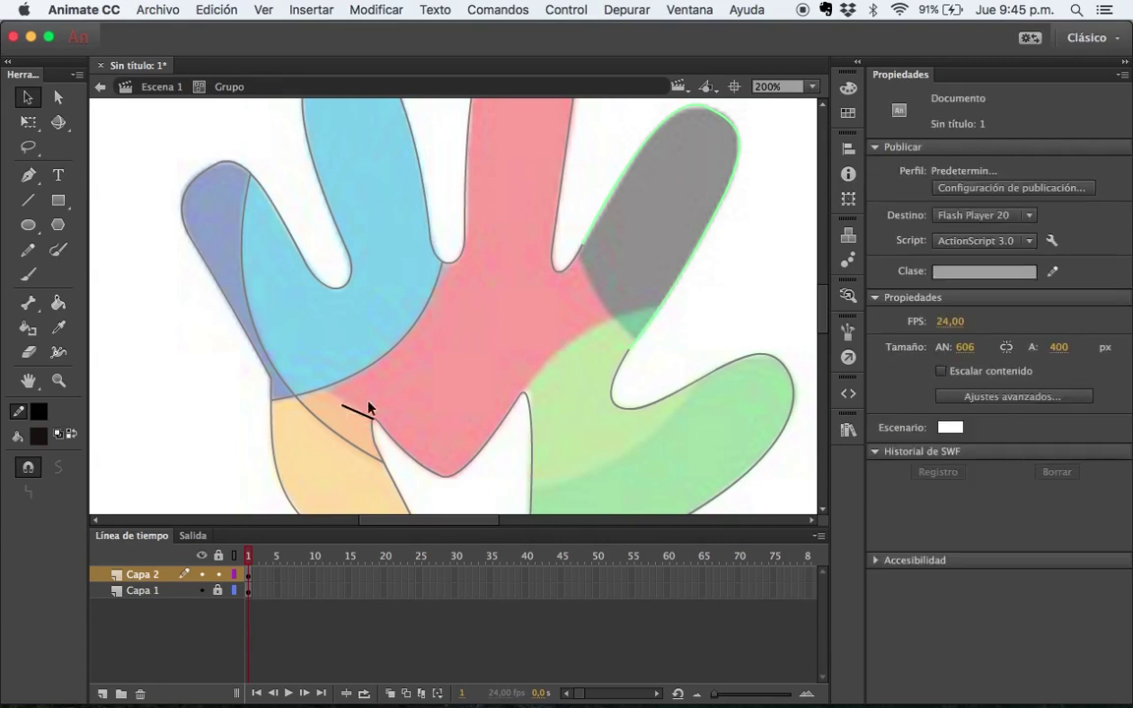
pyautogui.moveTo(343, 406); pyautogui.dragTo(320, 393)
pyautogui.click(161, 87)
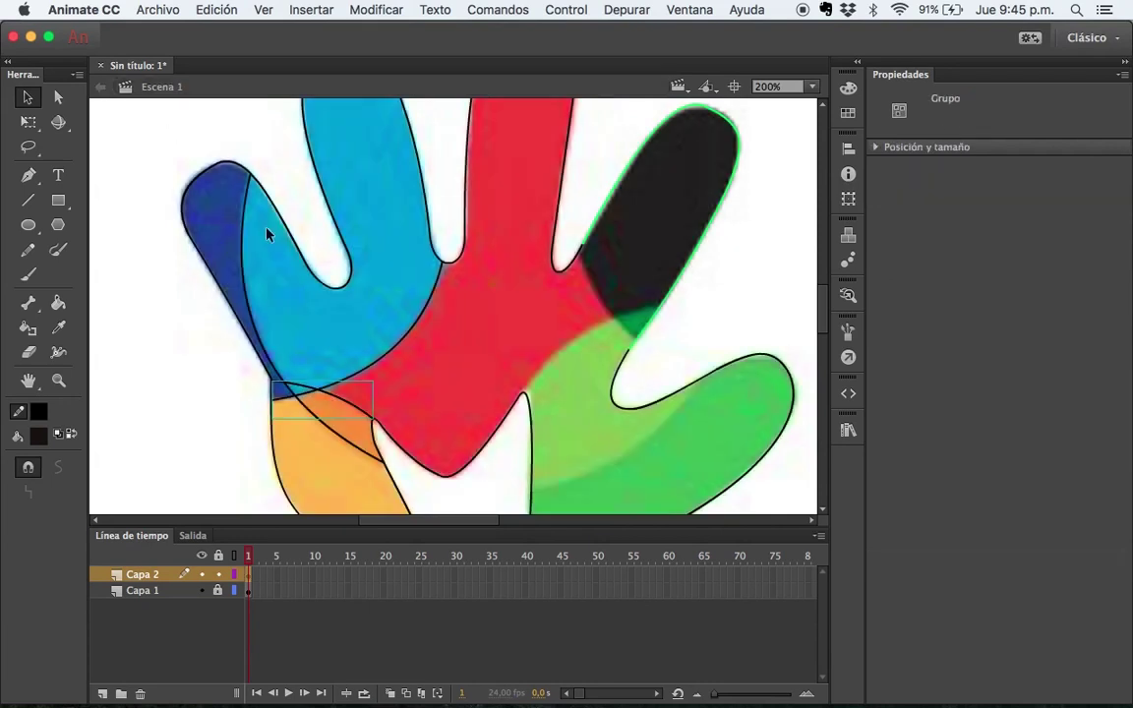
pyautogui.click(376, 9)
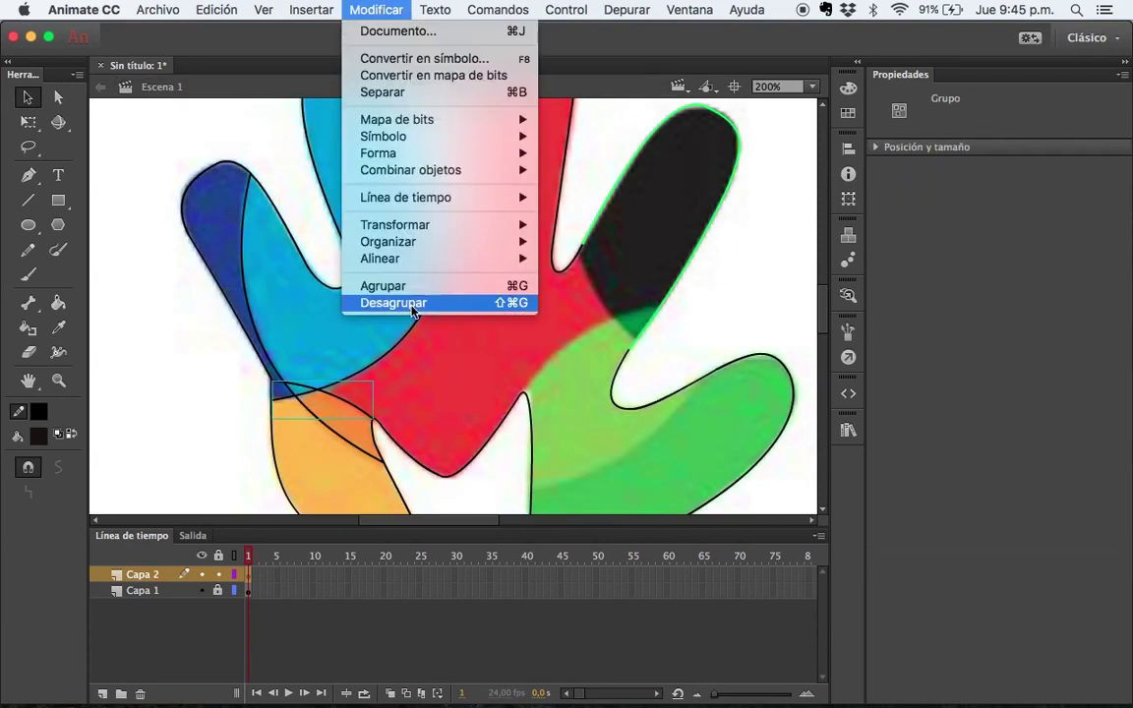
pyautogui.click(383, 301)
# Draw a line from the red-green notch to the black finger's outer edge and bend it along the green area's upper boundary
pyautogui.hscroll(3, 516, 394)
pyautogui.scroll(-2, 516, 394)
pyautogui.press('n')
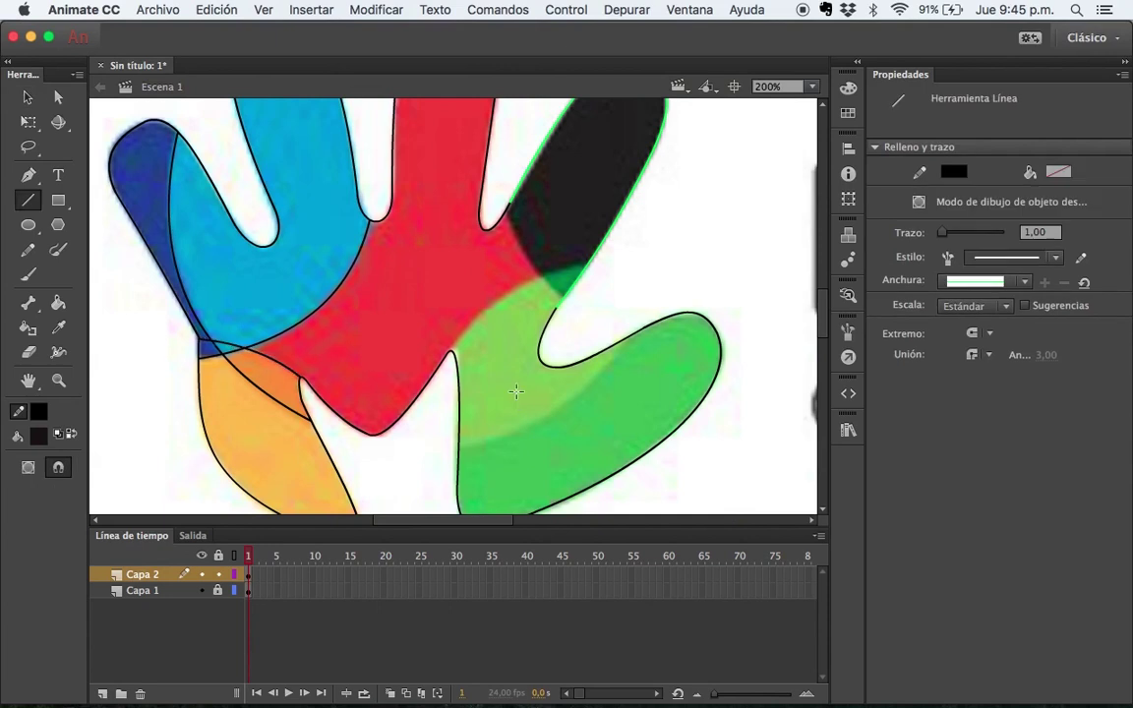
pyautogui.moveTo(451, 351); pyautogui.dragTo(587, 267)
pyautogui.press('v')
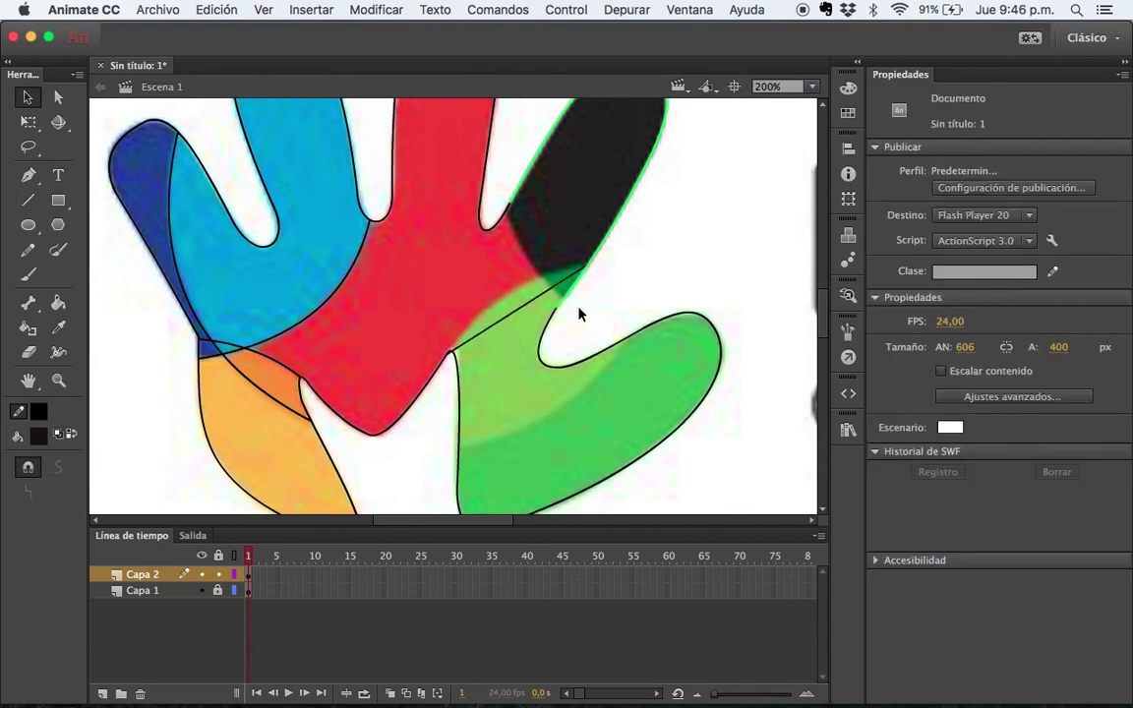
pyautogui.moveTo(529, 312); pyautogui.dragTo(518, 292)
# Draw a short line down from the gap between the red and black fingers, group it and open the group for editing
pyautogui.press('n')
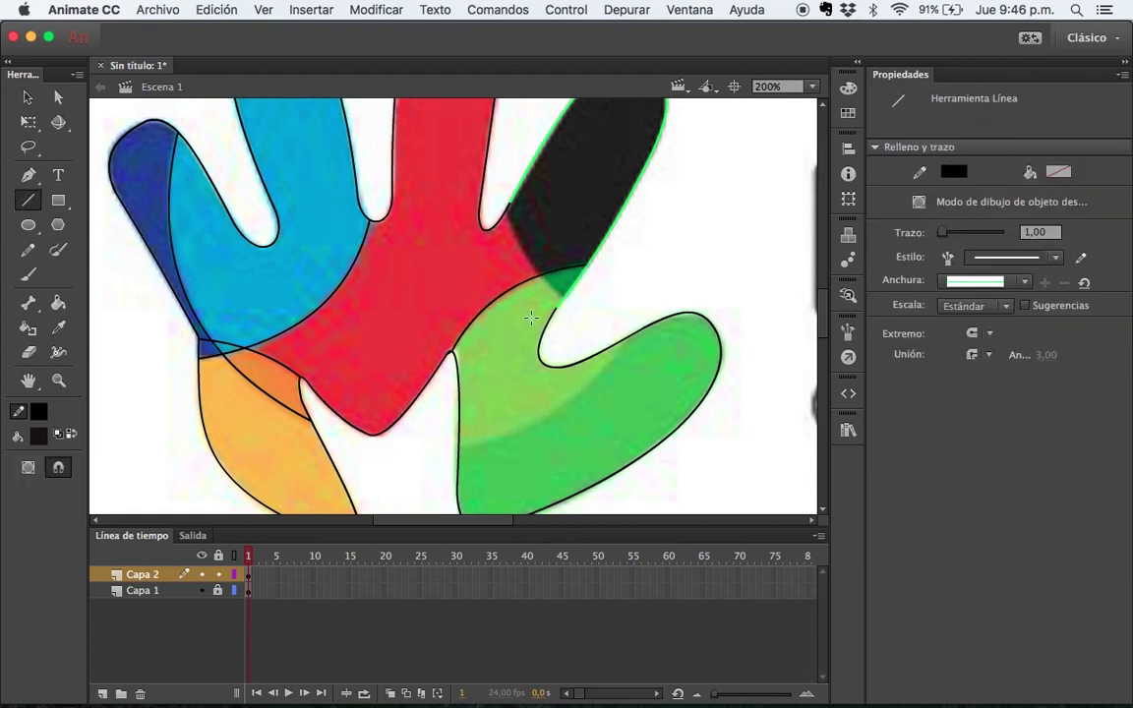
pyautogui.moveTo(509, 204)
pyautogui.mouseDown()
pyautogui.moveTo(502, 243)
pyautogui.moveTo(511, 236)
pyautogui.mouseUp()
pyautogui.press('v')
pyautogui.click(509, 230)
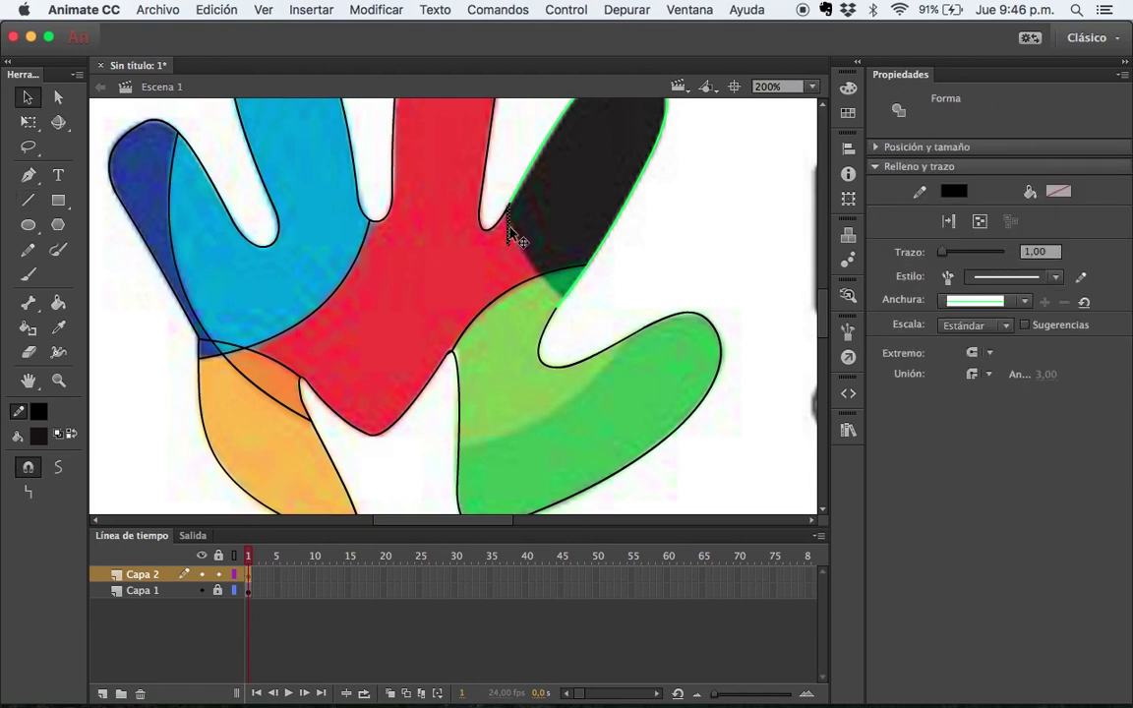
pyautogui.hotkey('ctrl', 'g')
pyautogui.doubleClick(511, 229)
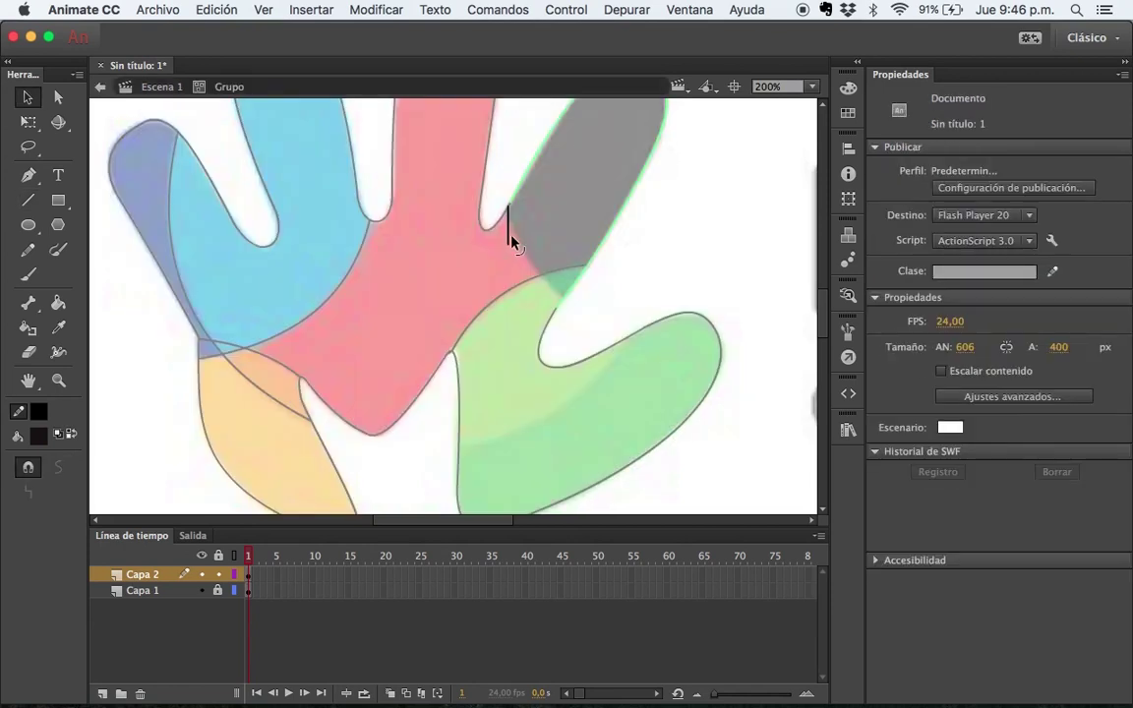
# Extend the grouped line to the lower tip of the dark green overlap, curve it along the black area's edge and ungroup it
pyautogui.moveTo(510, 246); pyautogui.dragTo(532, 269)
pyautogui.click(161, 87)
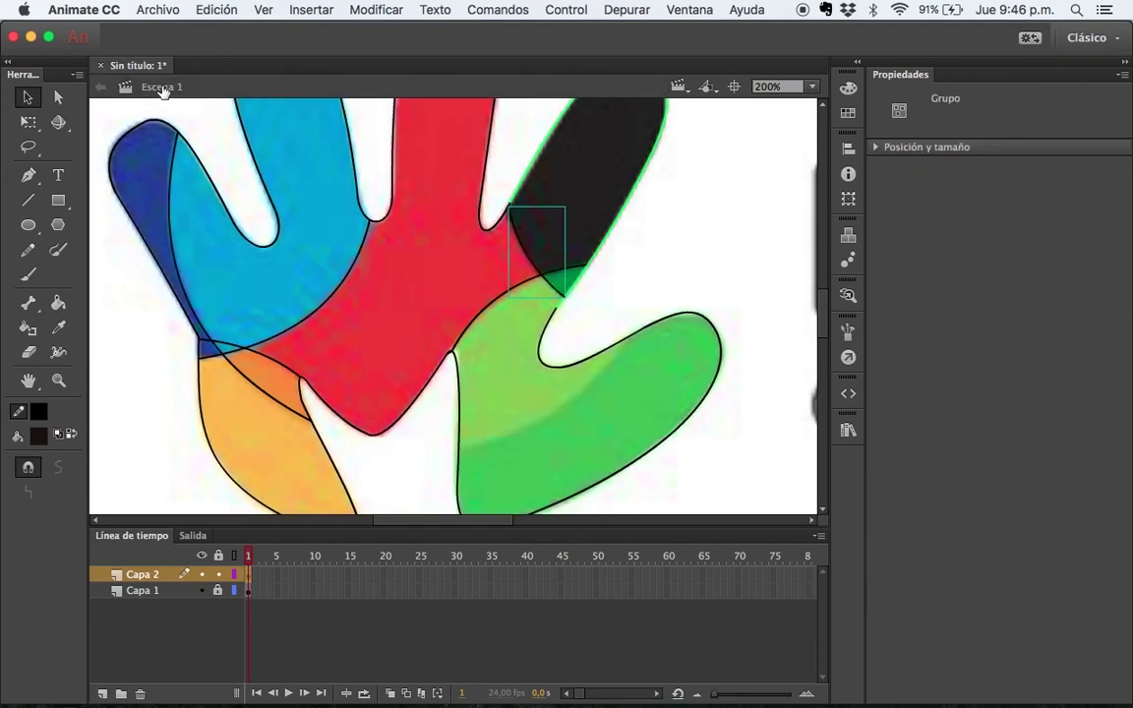
pyautogui.click(374, 12)
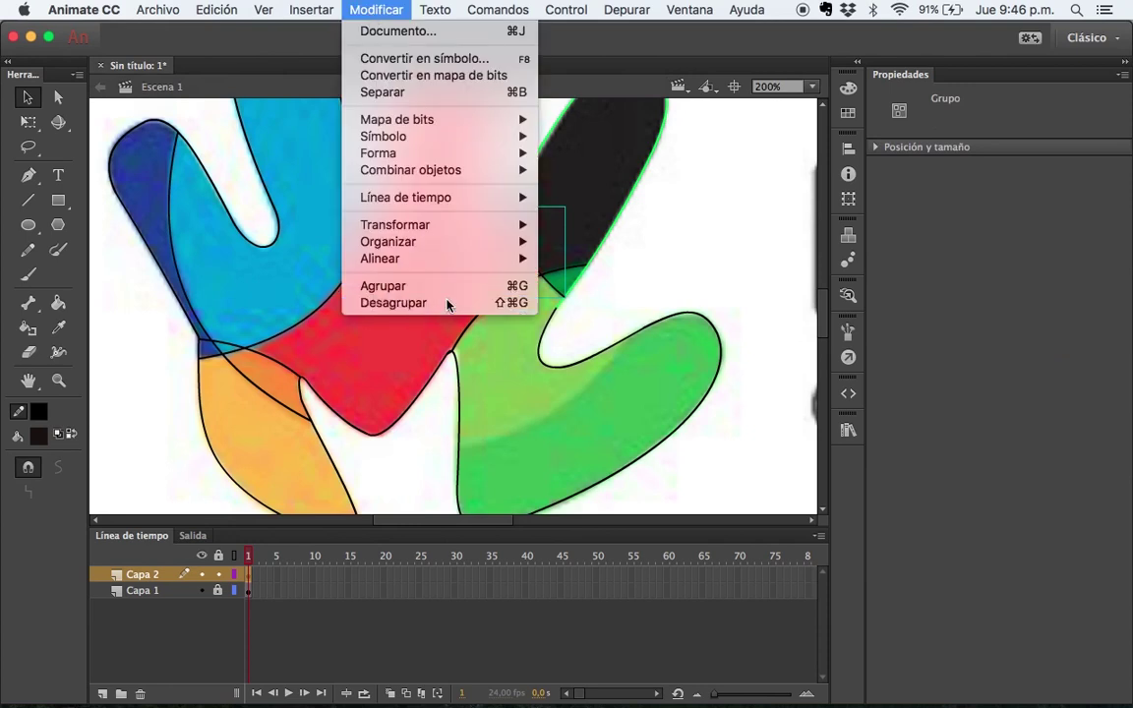
pyautogui.click(448, 304)
# Draw a short line from the green shape's inner edge along the light-dark green boundary, group it and open the group for editing
pyautogui.press('n')
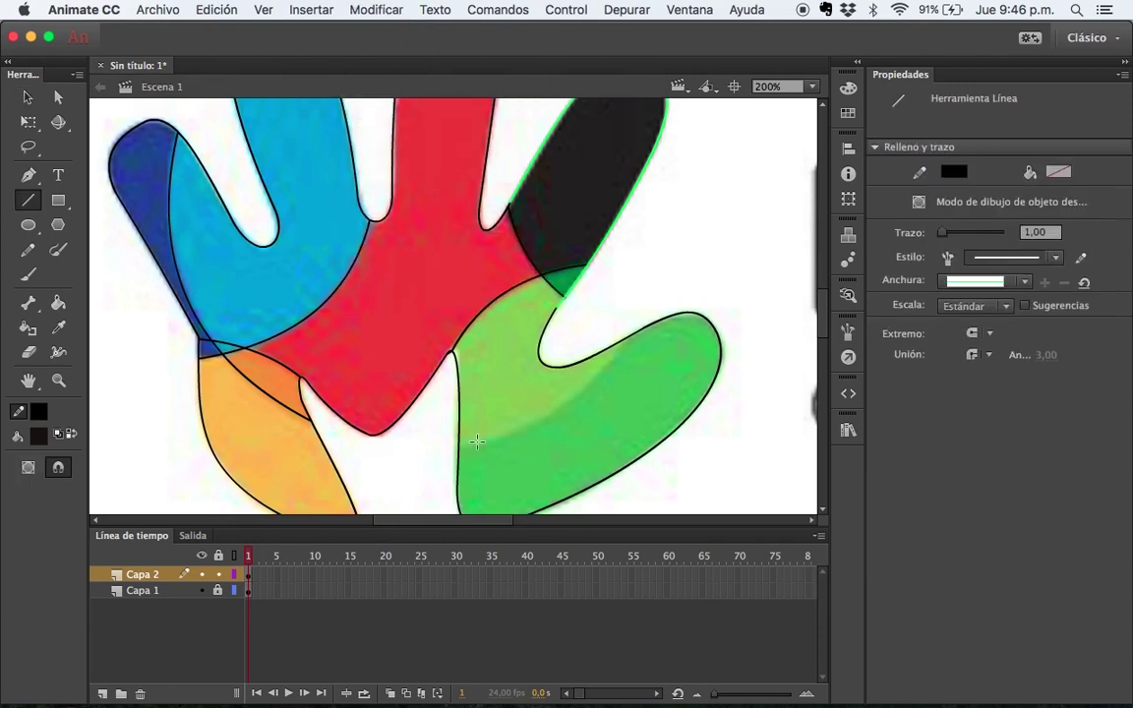
pyautogui.moveTo(459, 444)
pyautogui.mouseDown()
pyautogui.moveTo(617, 337)
pyautogui.moveTo(524, 419)
pyautogui.mouseUp()
pyautogui.press('v')
pyautogui.click(504, 436)
pyautogui.hotkey('ctrl', 'g')
pyautogui.doubleClick(498, 434)
pyautogui.click(547, 430)
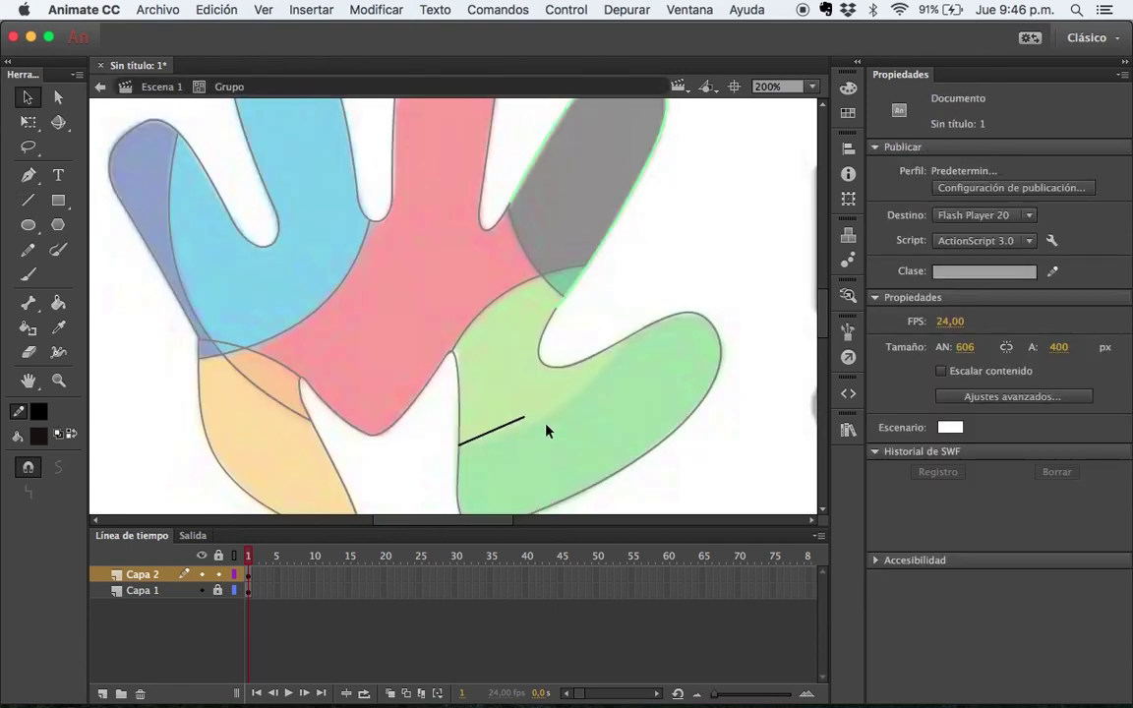
# Extend the grouped line to the thumb's upper outline, bend it along the light-dark green boundary and ungroup it
pyautogui.moveTo(525, 418); pyautogui.dragTo(627, 341)
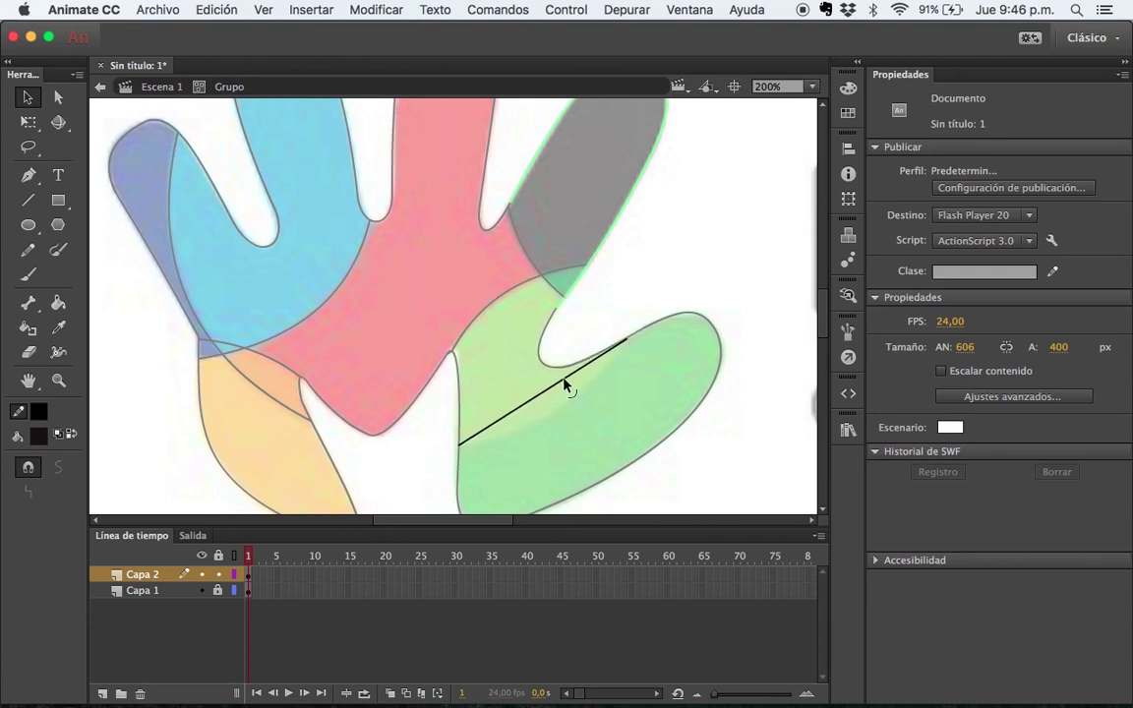
pyautogui.moveTo(539, 396); pyautogui.dragTo(552, 423)
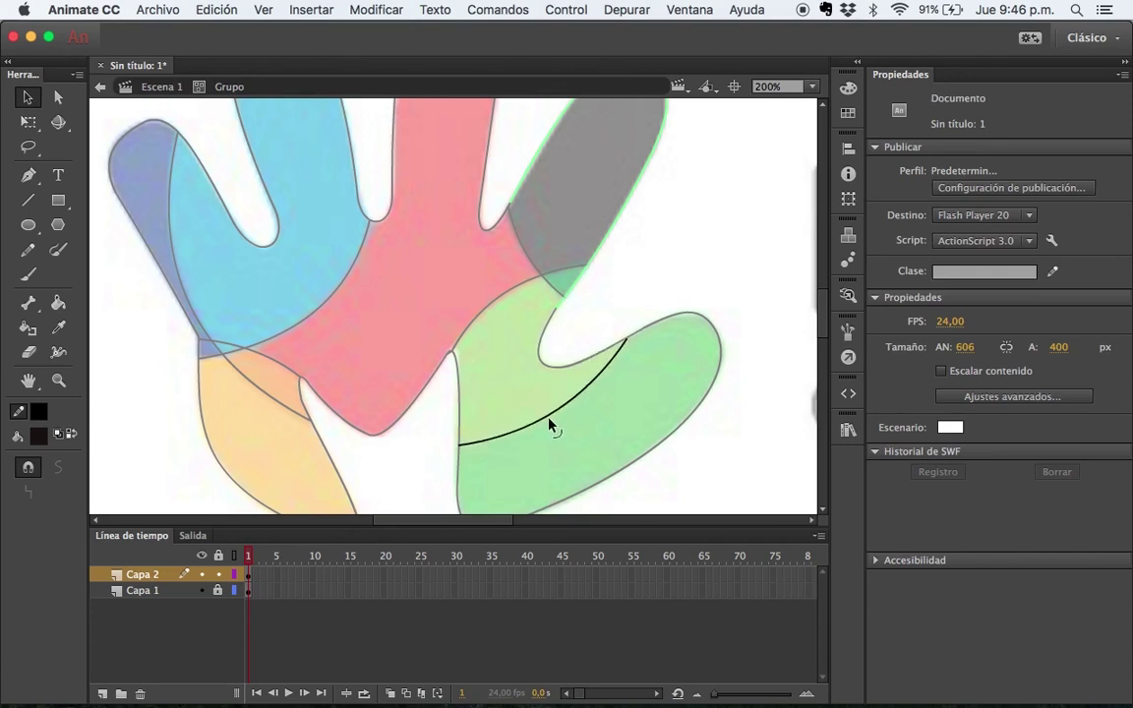
pyautogui.click(154, 87)
pyautogui.click(375, 9)
pyautogui.click(411, 303)
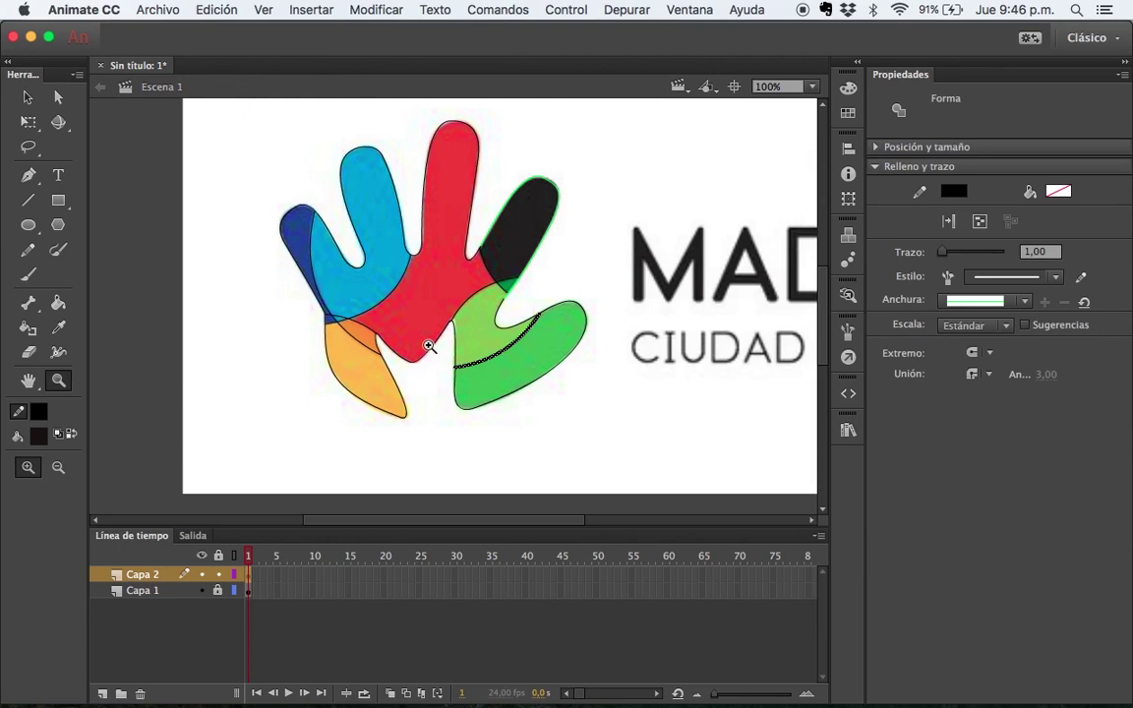
# Fill the traced cyan, red and black areas with colours sampled from the matching parts of the image
pyautogui.press('v')
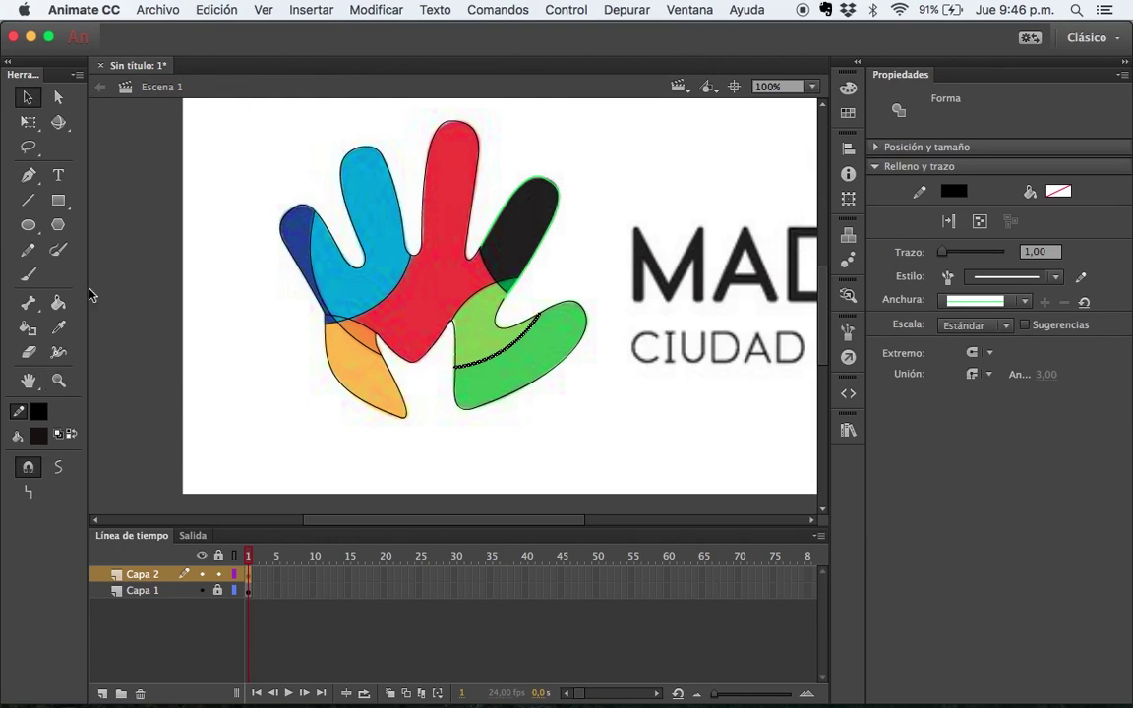
pyautogui.click(53, 328)
pyautogui.click(382, 241)
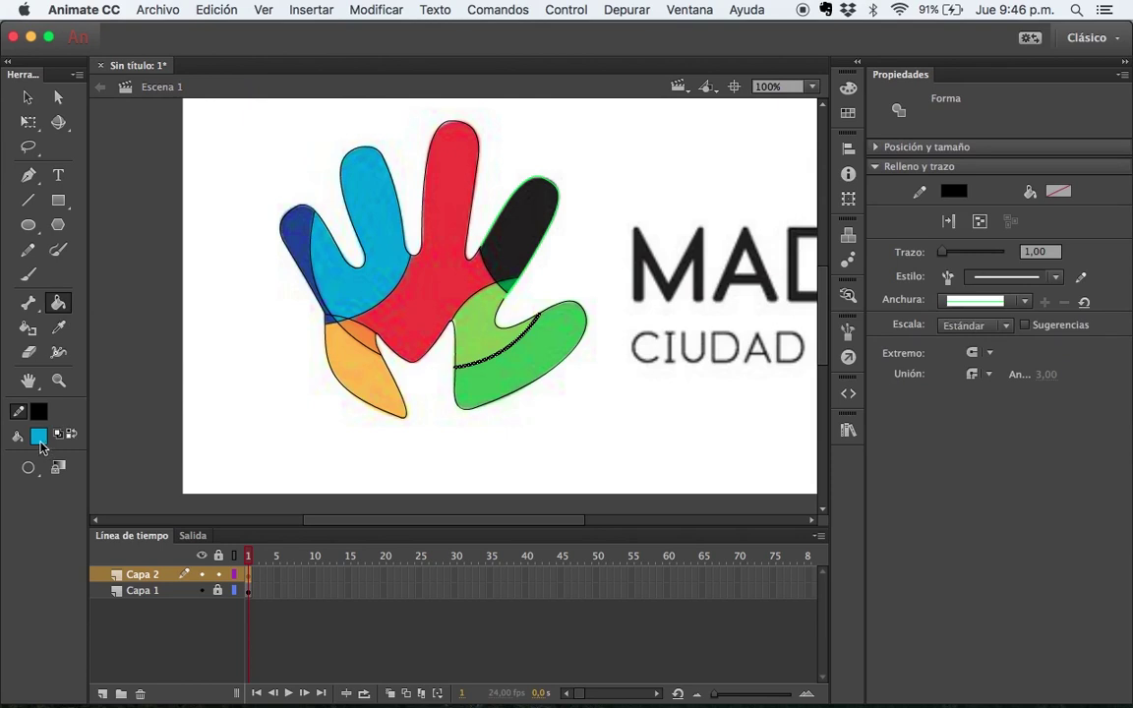
pyautogui.click(384, 257)
pyautogui.keyDown('alt'); pyautogui.click(437, 271); pyautogui.keyUp('alt')
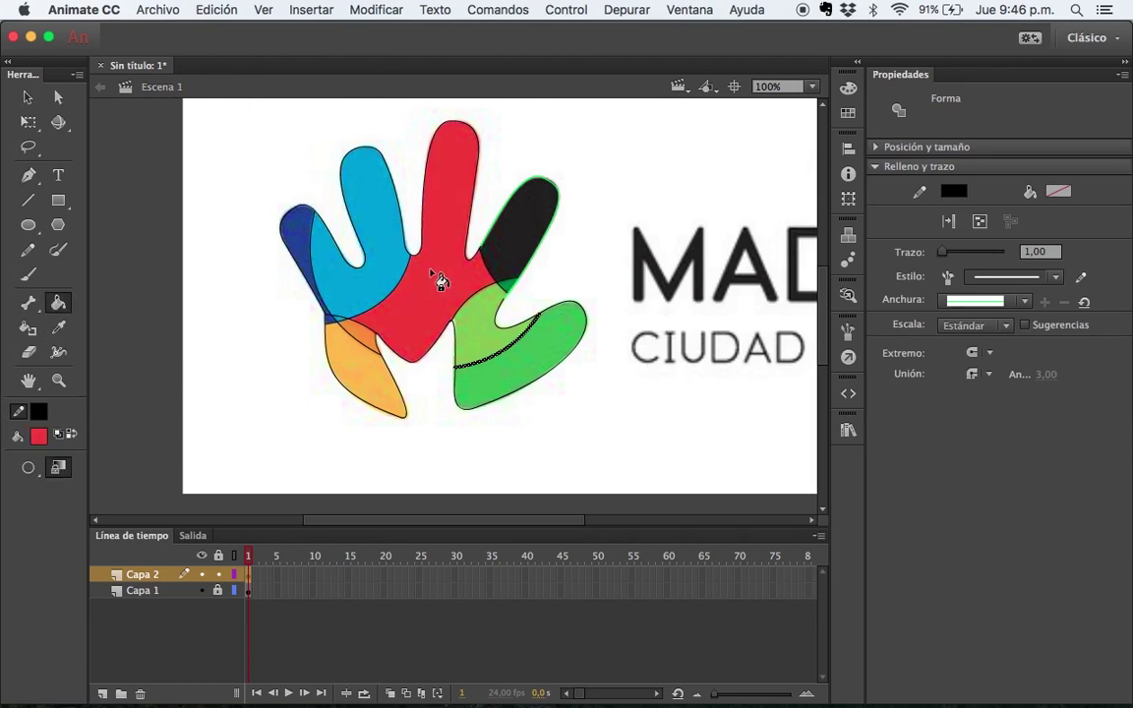
pyautogui.keyDown('alt'); pyautogui.click(504, 254); pyautogui.keyUp('alt')
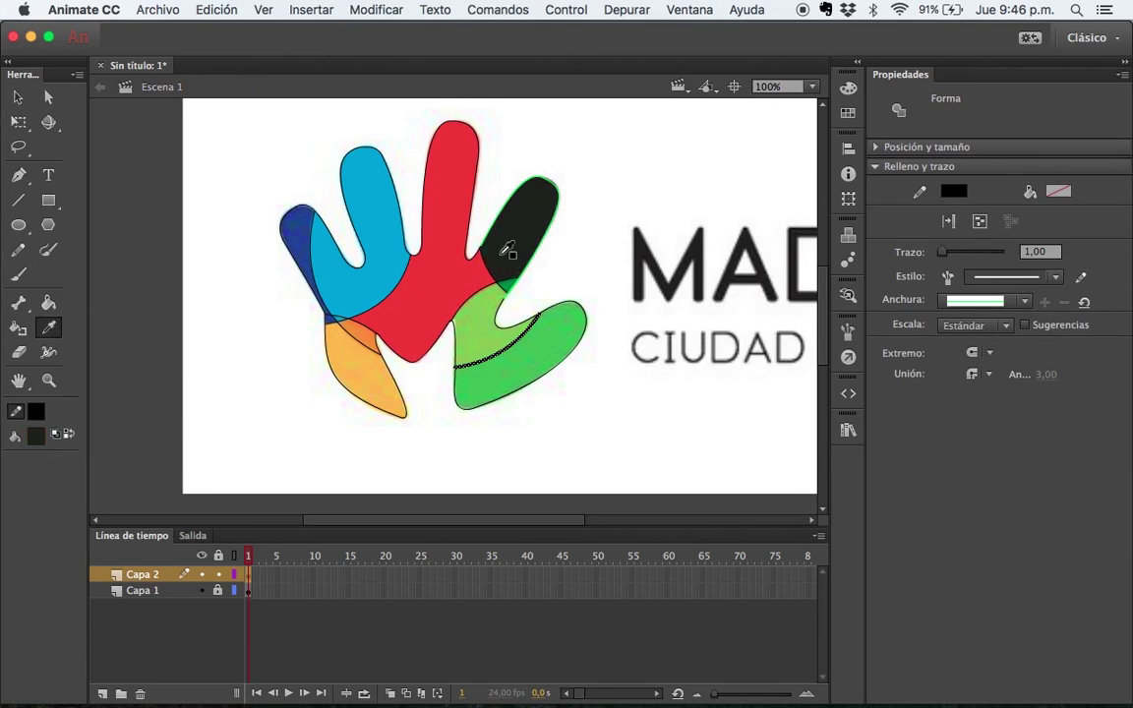
# Fill the dark green overlap and the light green area with colours sampled from the image
pyautogui.keyDown('alt'); pyautogui.click(510, 293); pyautogui.keyUp('alt')
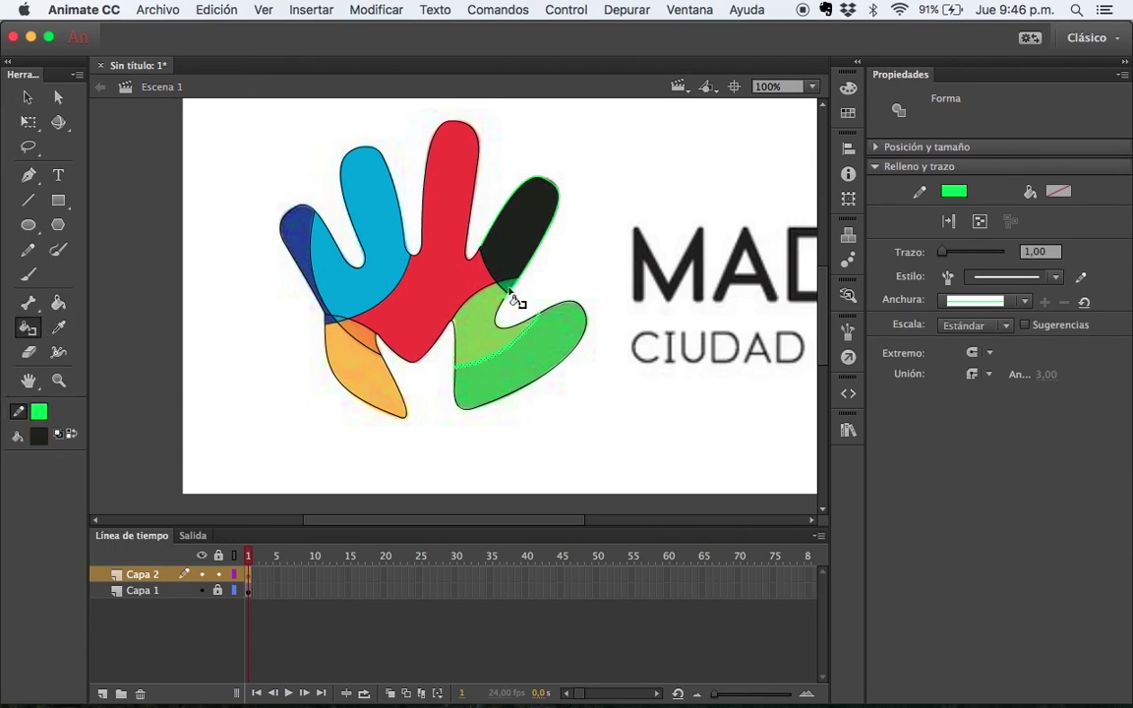
pyautogui.keyDown('alt'); pyautogui.click(510, 298); pyautogui.keyUp('alt')
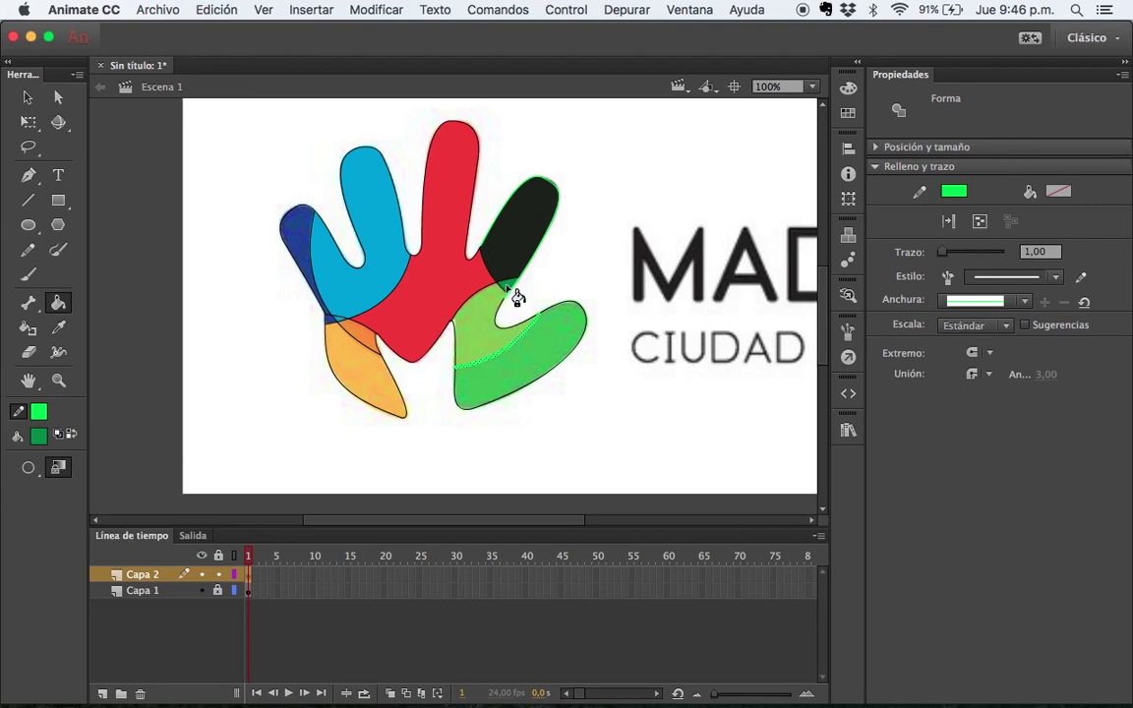
pyautogui.keyDown('alt'); pyautogui.click(504, 312); pyautogui.keyUp('alt')
pyautogui.click(503, 313)
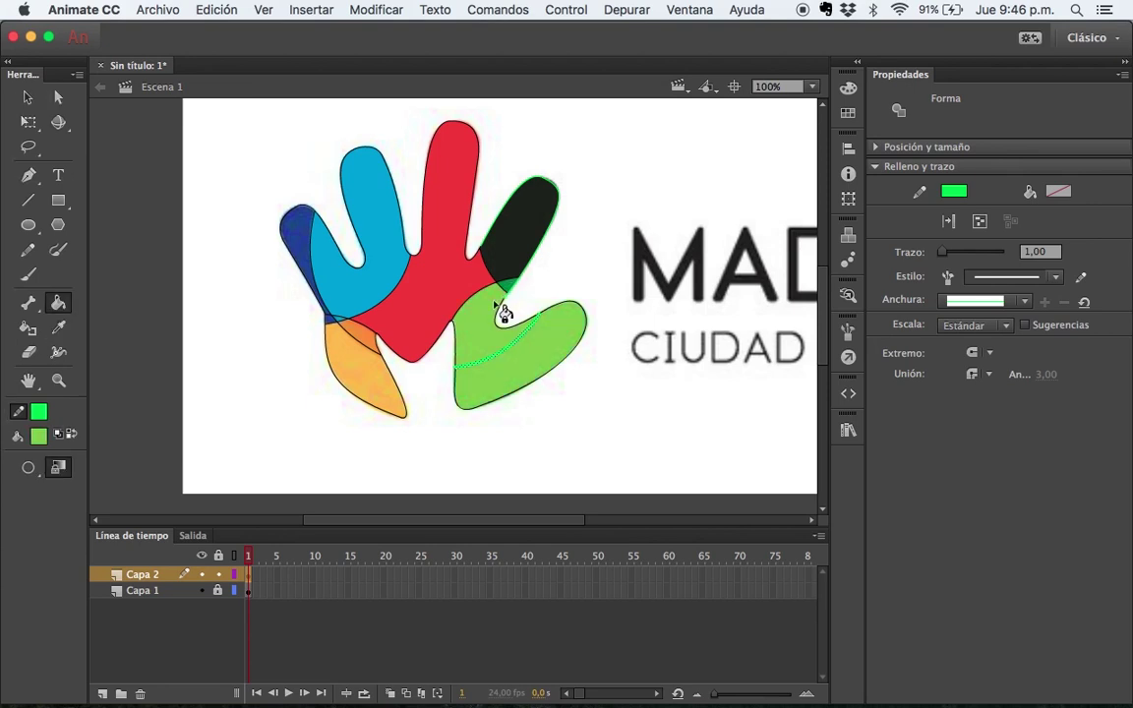
# Fill the dark orange overlap, the light orange shape and the dark blue finger with their sampled colours
pyautogui.keyDown('alt'); pyautogui.click(366, 343); pyautogui.keyUp('alt')
pyautogui.keyDown('alt'); pyautogui.click(364, 369); pyautogui.keyUp('alt')
pyautogui.keyDown('alt'); pyautogui.click(283, 219); pyautogui.keyUp('alt')
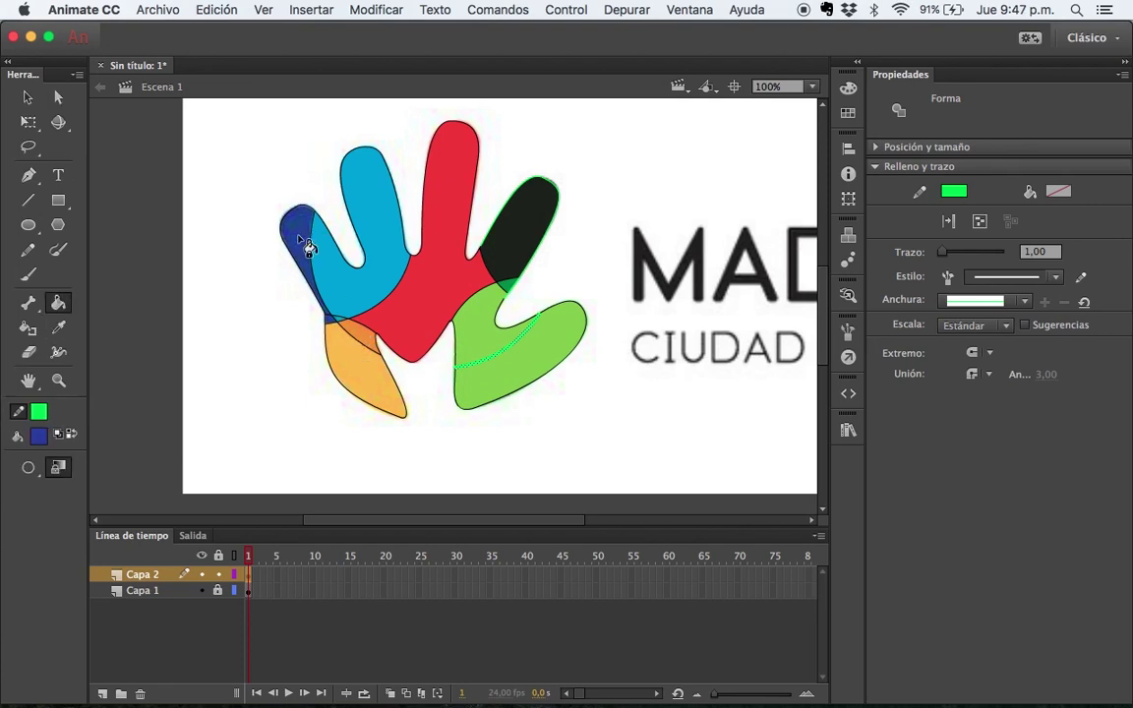
# Fill the small pieces where the blue and orange boundaries cross with colours sampled from the image
pyautogui.press('z')
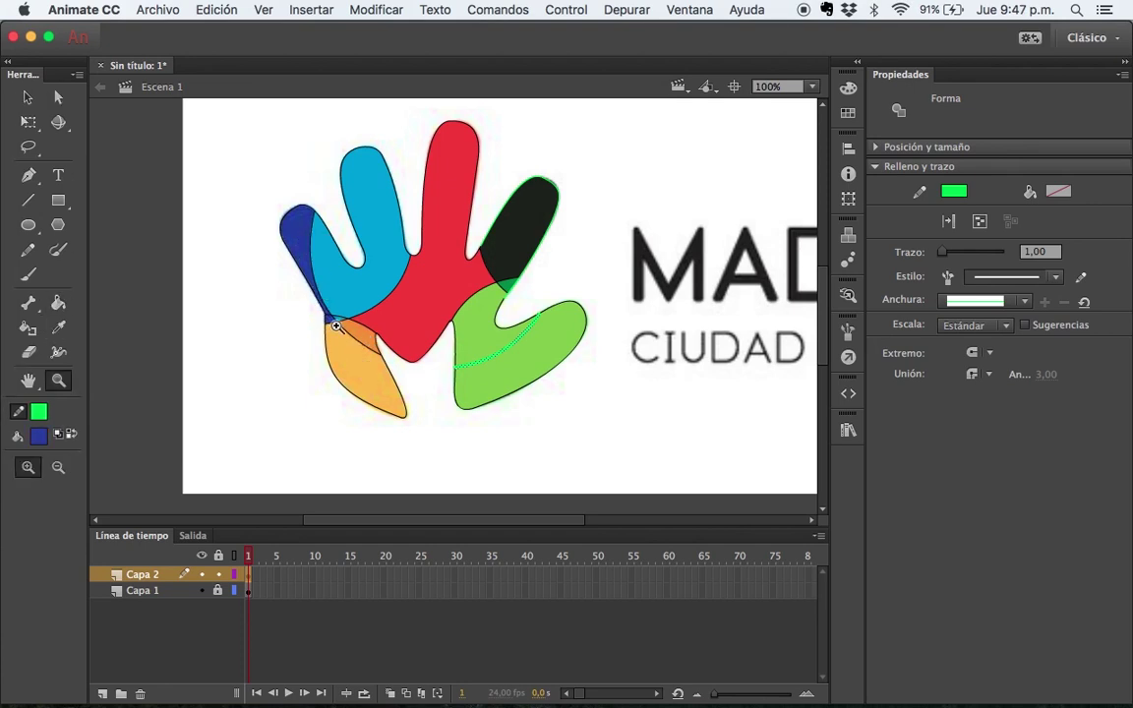
pyautogui.click(322, 313)
pyautogui.click(417, 318)
pyautogui.press('k')
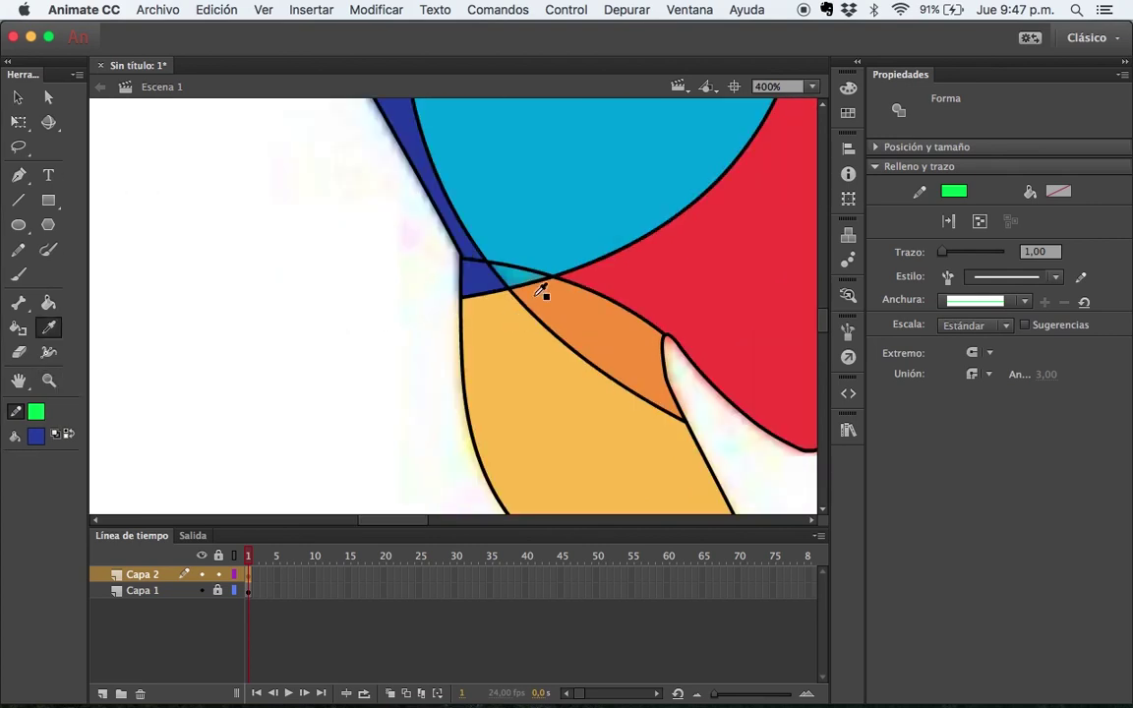
pyautogui.keyDown('alt'); pyautogui.click(519, 282); pyautogui.keyUp('alt')
pyautogui.keyDown('alt'); pyautogui.click(489, 284); pyautogui.keyUp('alt')
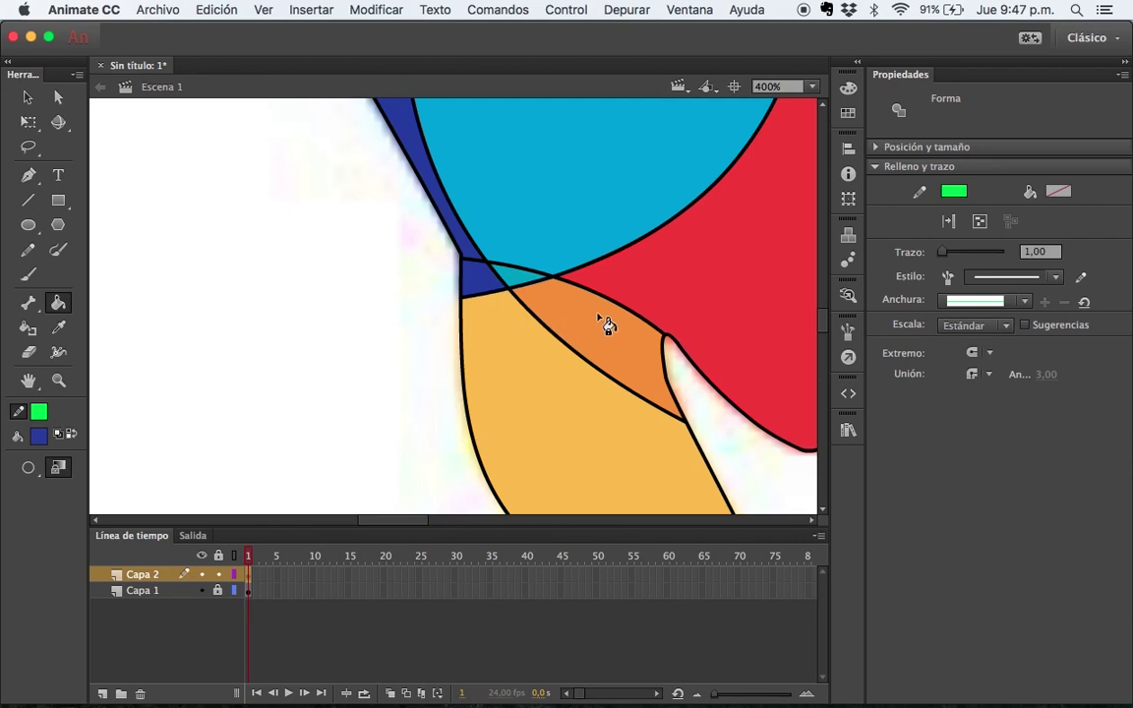
# Clear the light green fill that covers both green areas of the thumb so the image shows through
pyautogui.press('z')
pyautogui.hscroll(5, 654, 297)
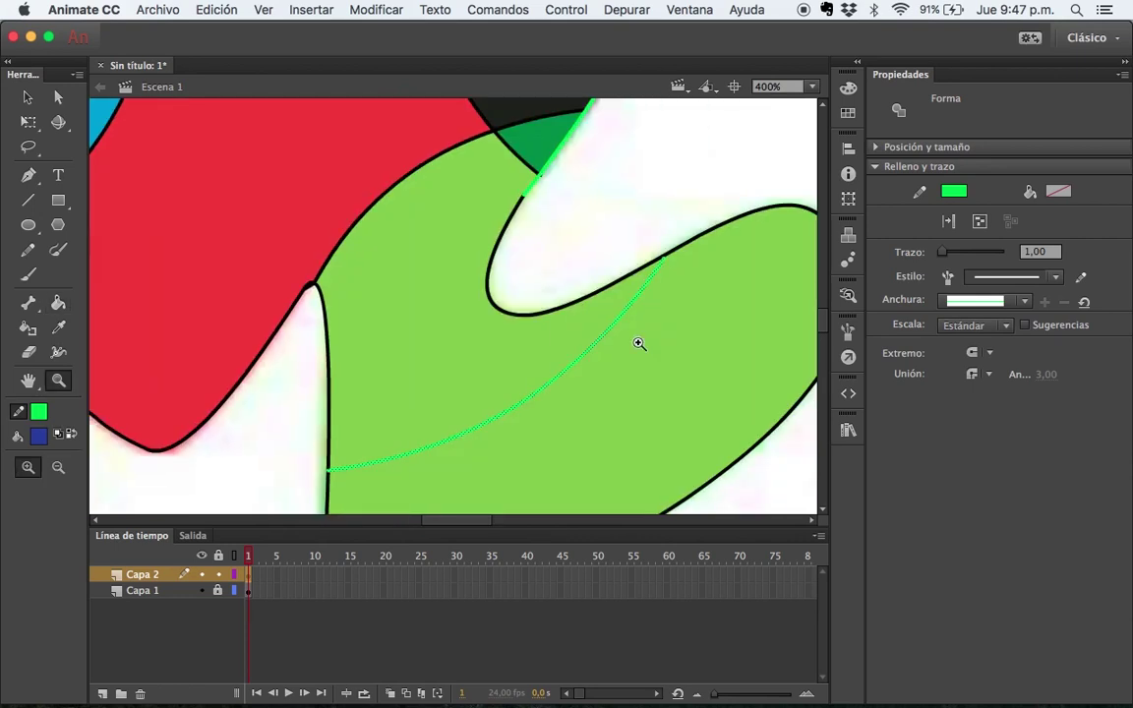
pyautogui.press('v')
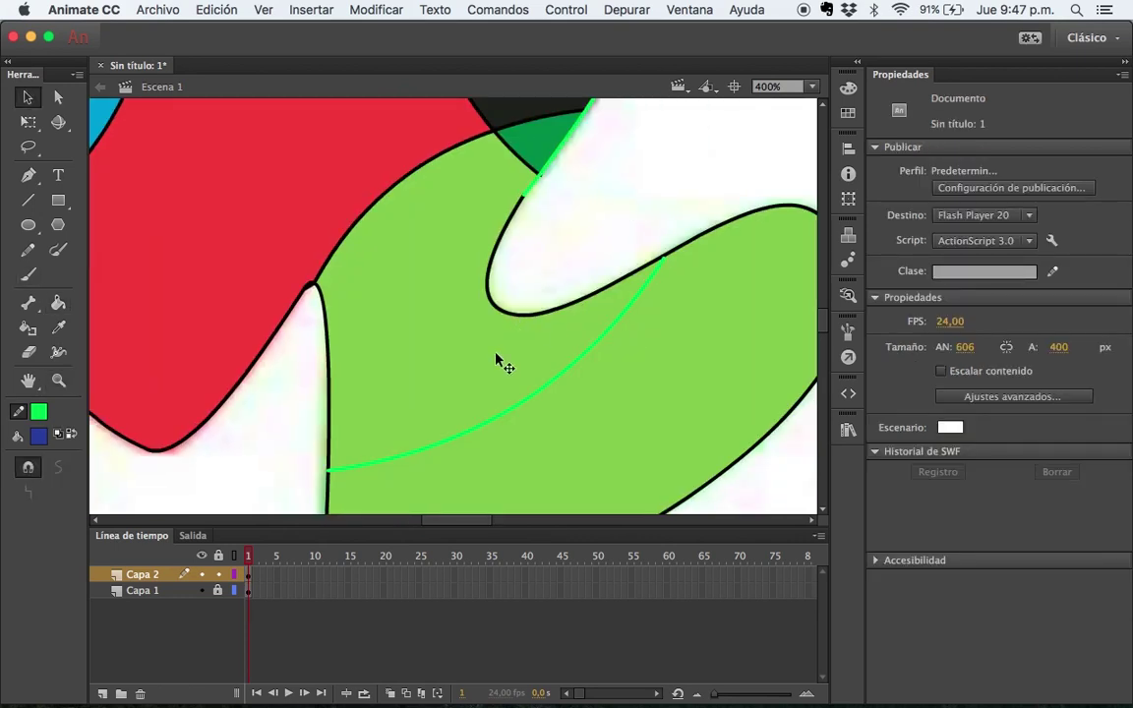
pyautogui.click(455, 325)
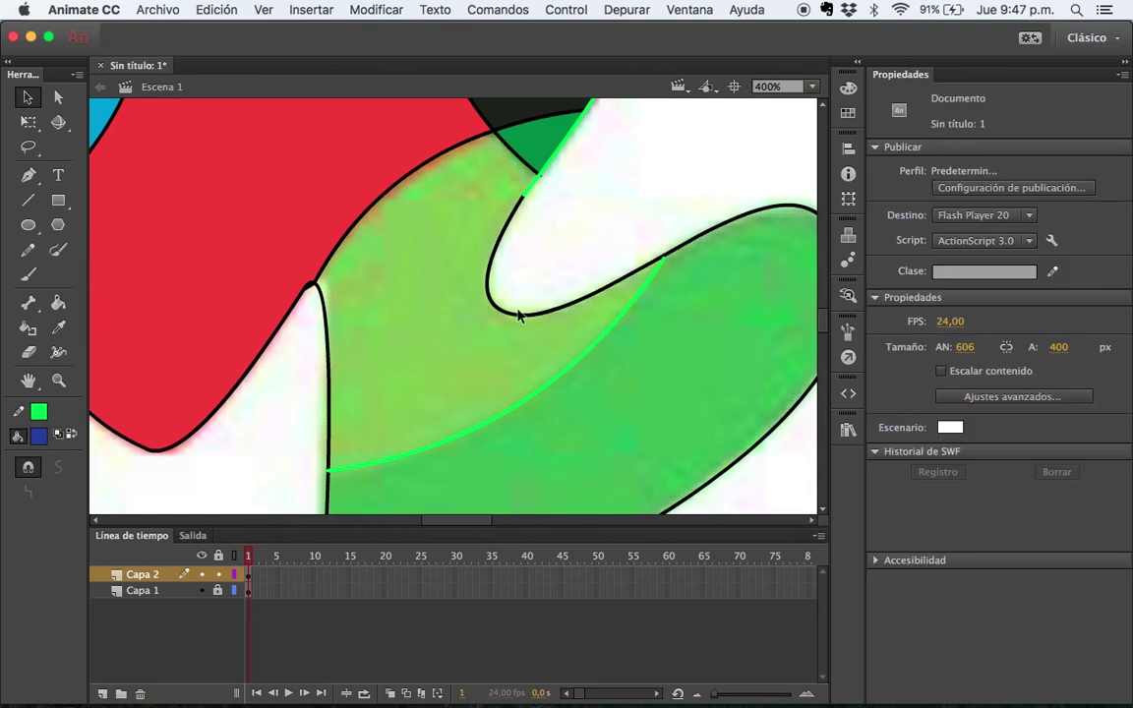
# Try to fill the light green area with its colour sampled from the image, and remove that fill
pyautogui.press('k')
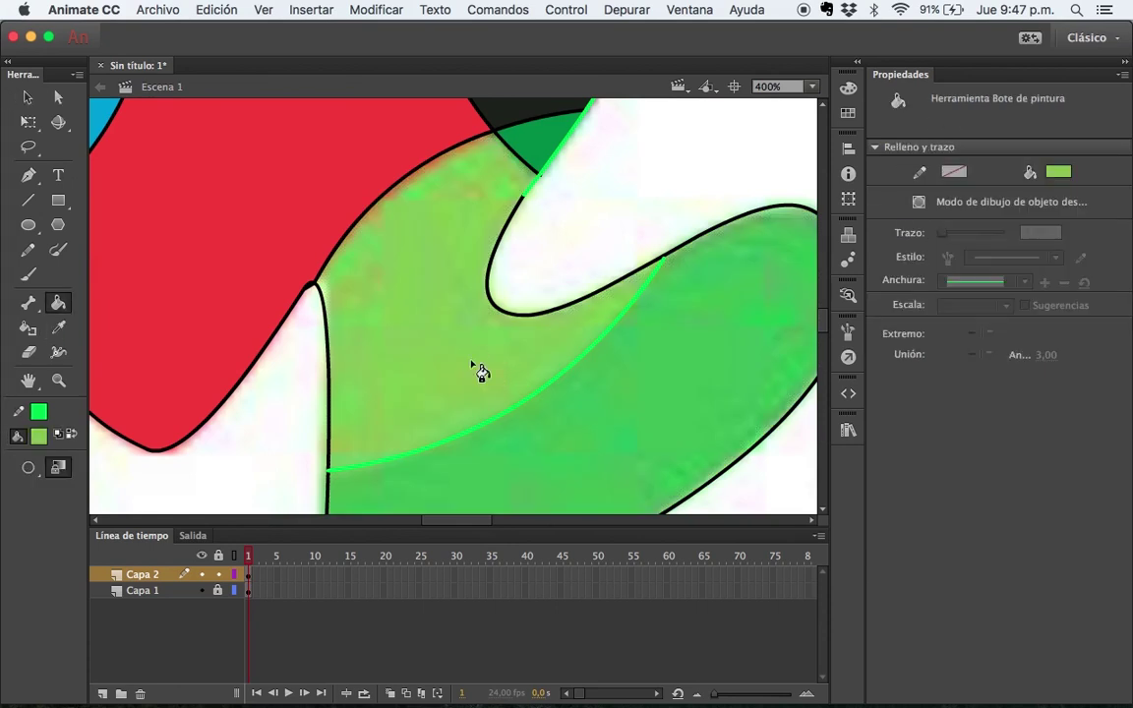
pyautogui.click(480, 372)
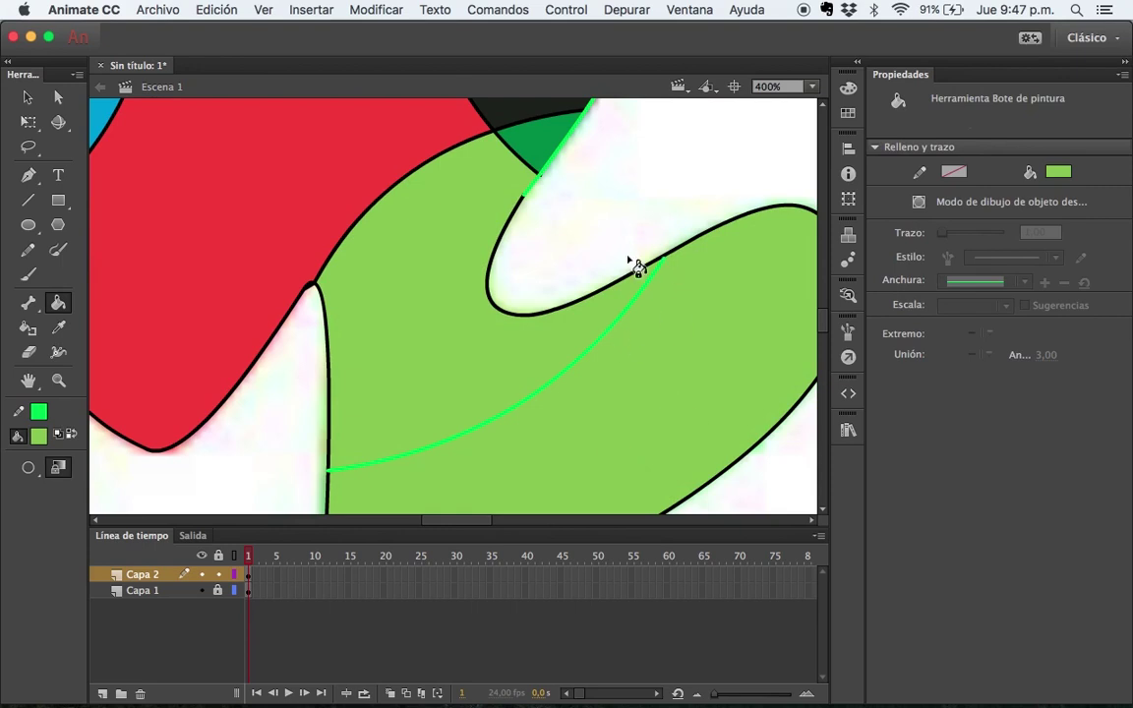
pyautogui.press('v')
pyautogui.click(615, 346)
pyautogui.hotkey('ctrl', 'z')
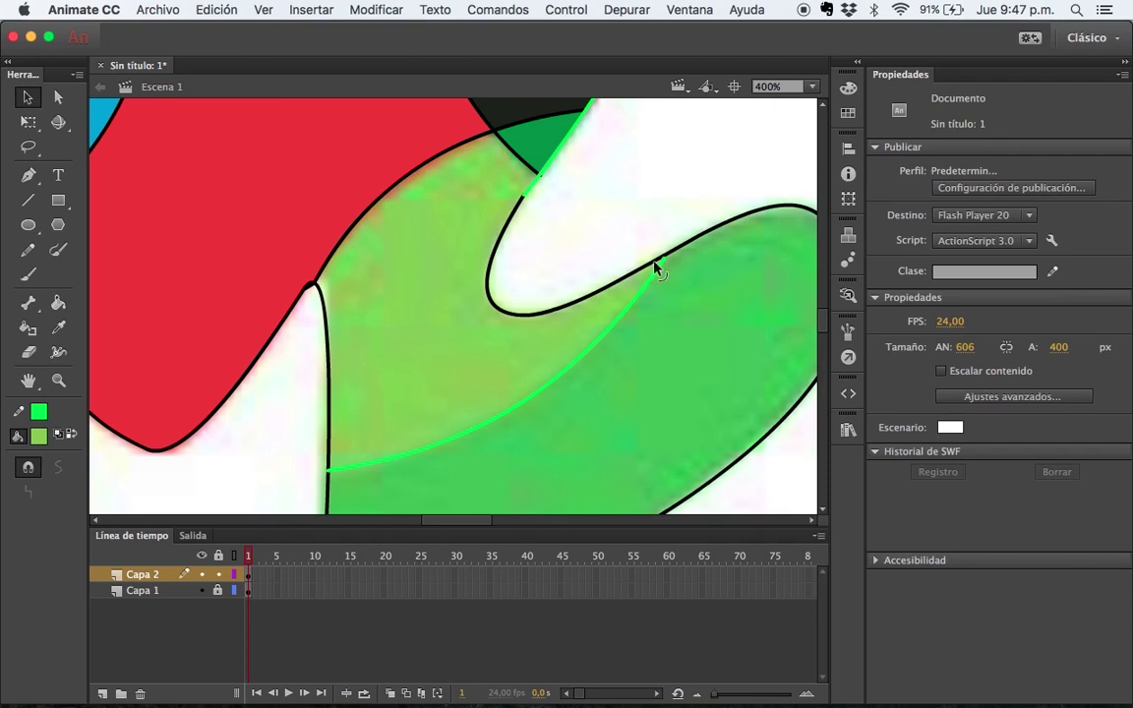
# Join the loose upper end of the green inner boundary to the thumb's outer outline, showing layers as outlines while doing so
pyautogui.press('z')
pyautogui.click(662, 263)
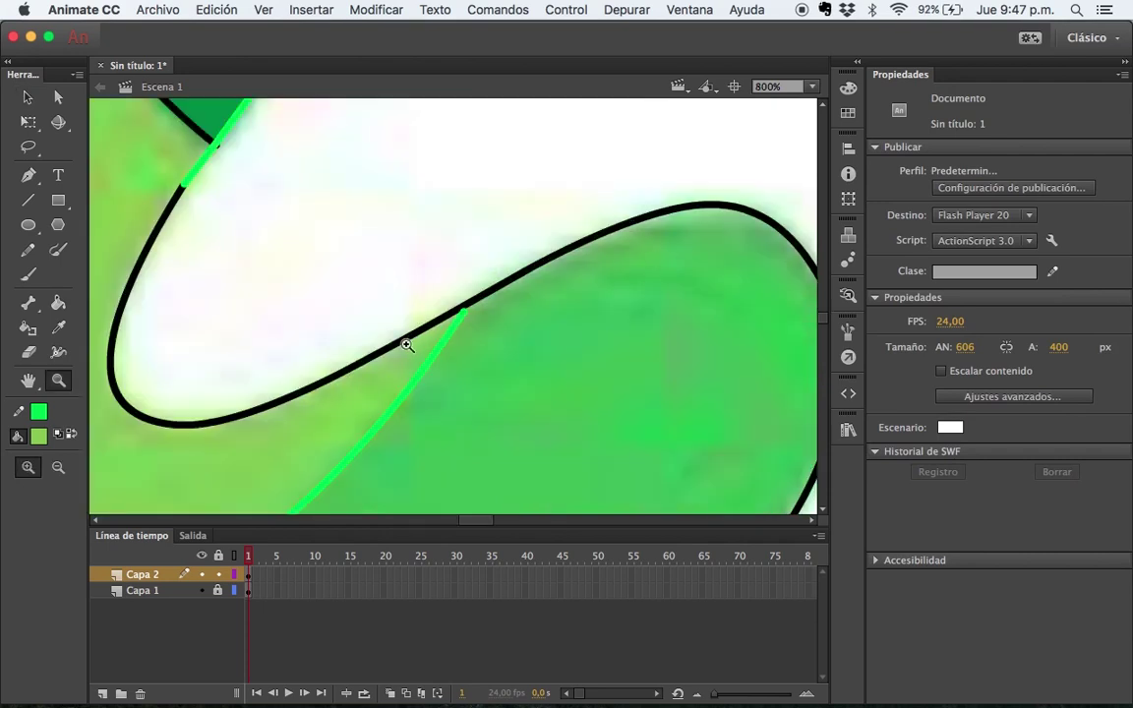
pyautogui.click(442, 333)
pyautogui.click(587, 239)
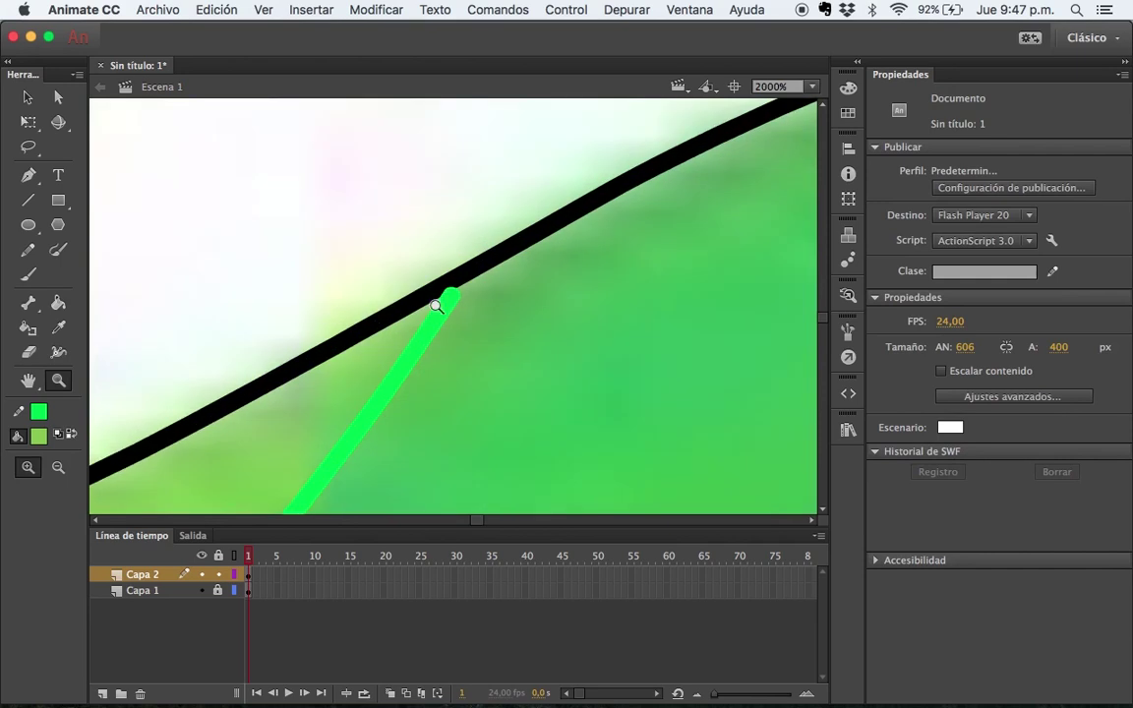
pyautogui.click(235, 557)
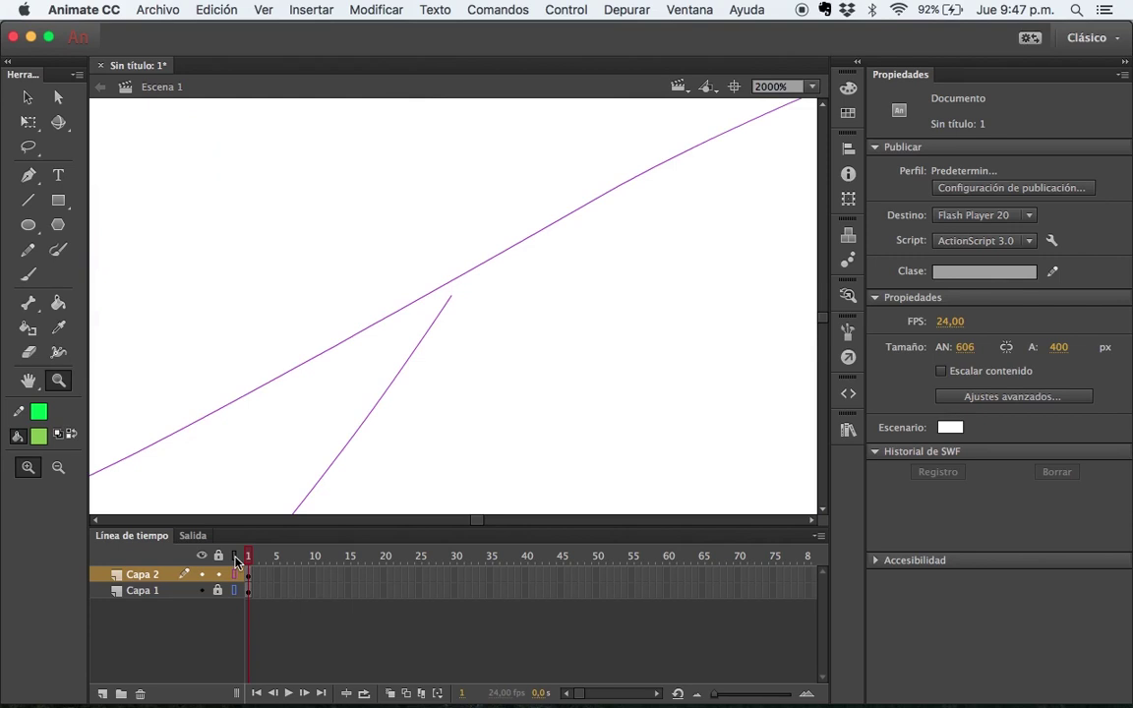
pyautogui.press('v')
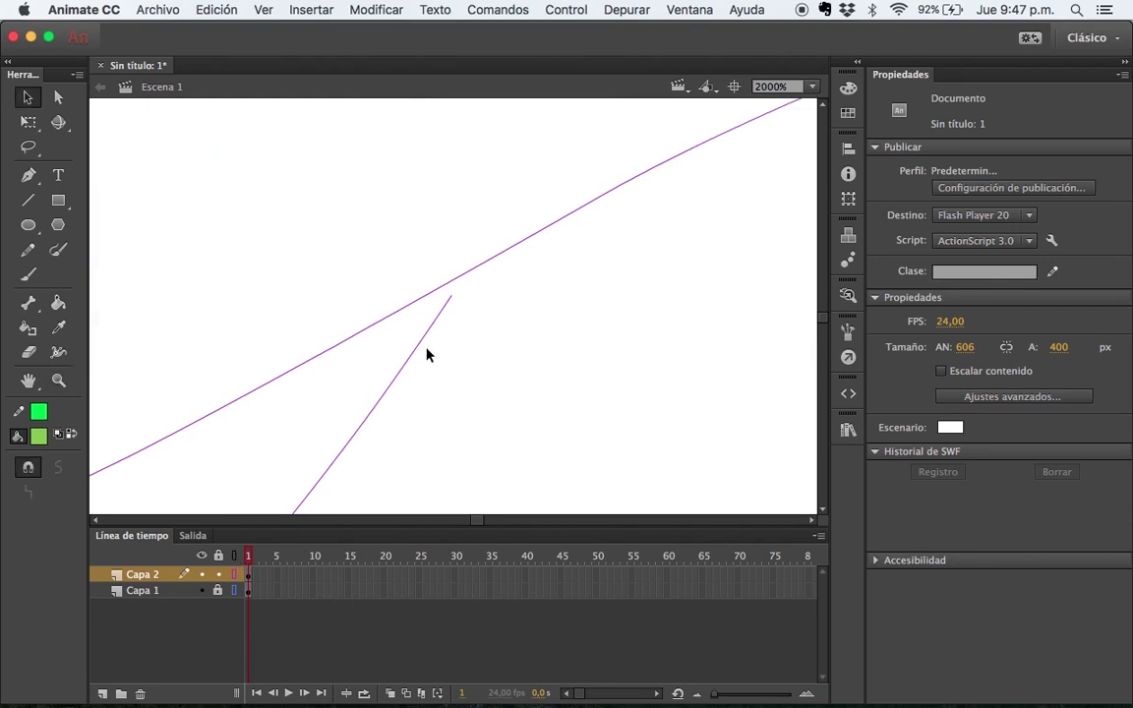
pyautogui.moveTo(455, 299); pyautogui.dragTo(459, 283)
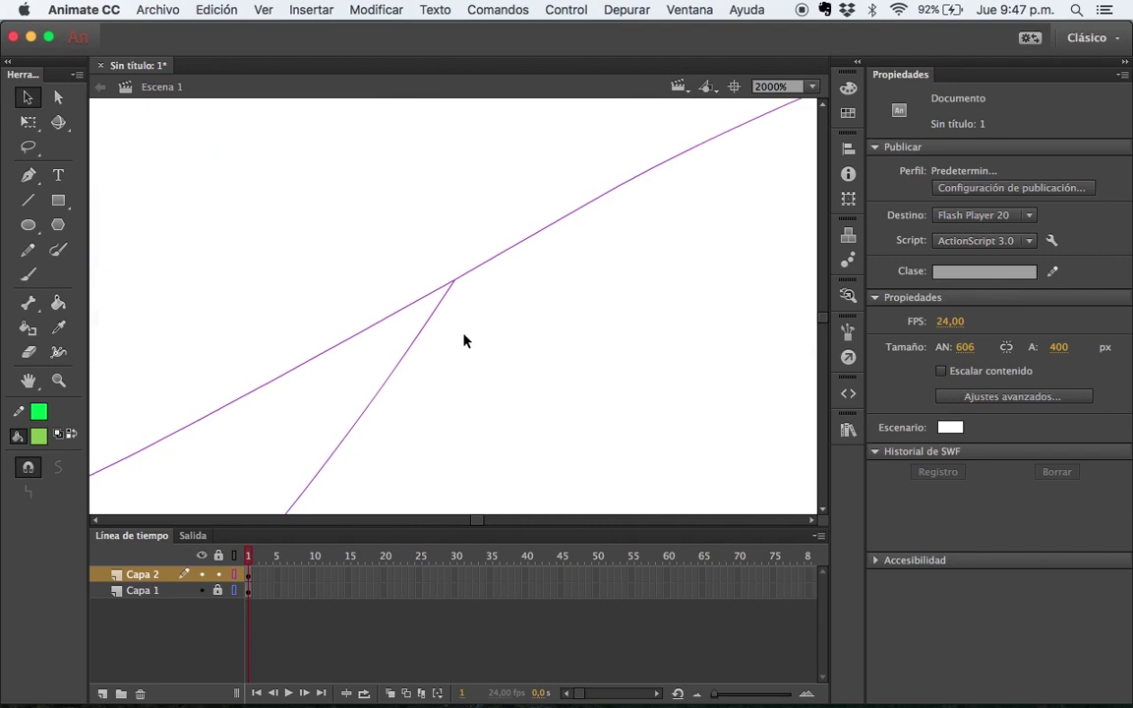
pyautogui.click(234, 555)
pyautogui.click(234, 557)
pyautogui.click(234, 556)
# Fill the light green area and the brighter green thumb with their respective colours sampled from the image
pyautogui.press('z')
pyautogui.keyDown('alt'); pyautogui.click(332, 422); pyautogui.keyUp('alt')
pyautogui.keyDown('alt'); pyautogui.click(336, 423); pyautogui.keyUp('alt')
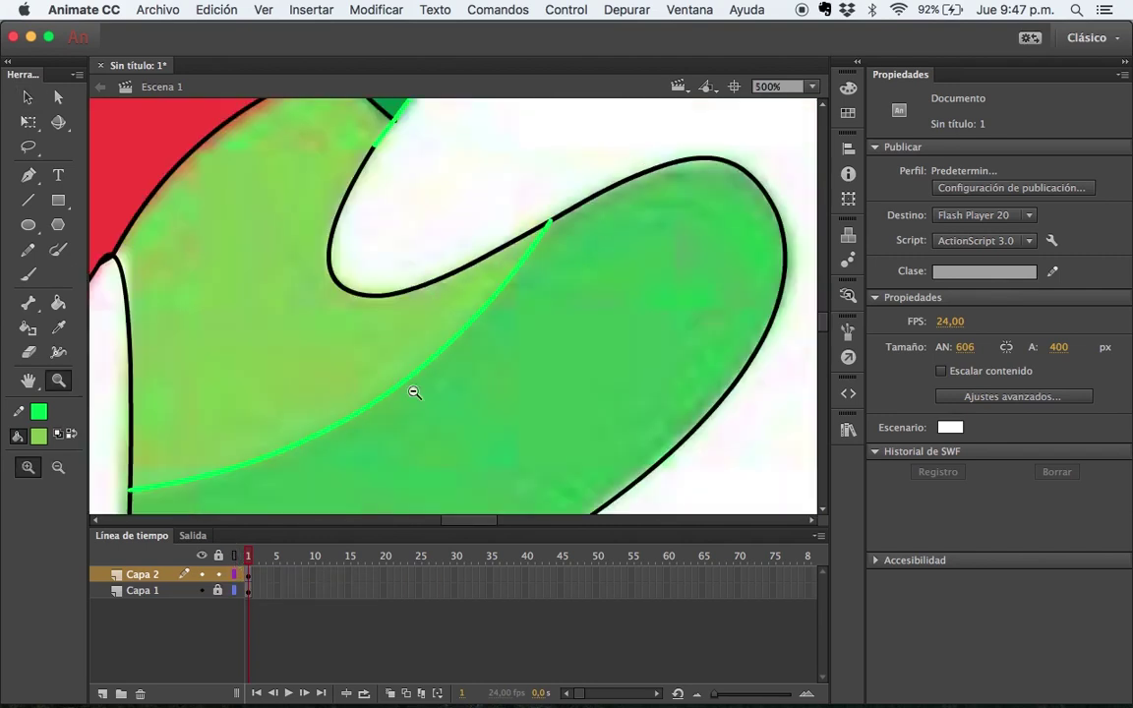
pyautogui.keyDown('alt'); pyautogui.click(409, 374); pyautogui.keyUp('alt')
pyautogui.press('i')
pyautogui.click(417, 300)
pyautogui.click(417, 298)
pyautogui.click(462, 305)
pyautogui.click(472, 314)
# Hide the reference layer Capa 1 and delete the green stroke around the black finger
pyautogui.press('z')
pyautogui.keyDown('alt'); pyautogui.click(440, 324); pyautogui.keyUp('alt')
pyautogui.keyDown('alt'); pyautogui.click(439, 322); pyautogui.keyUp('alt')
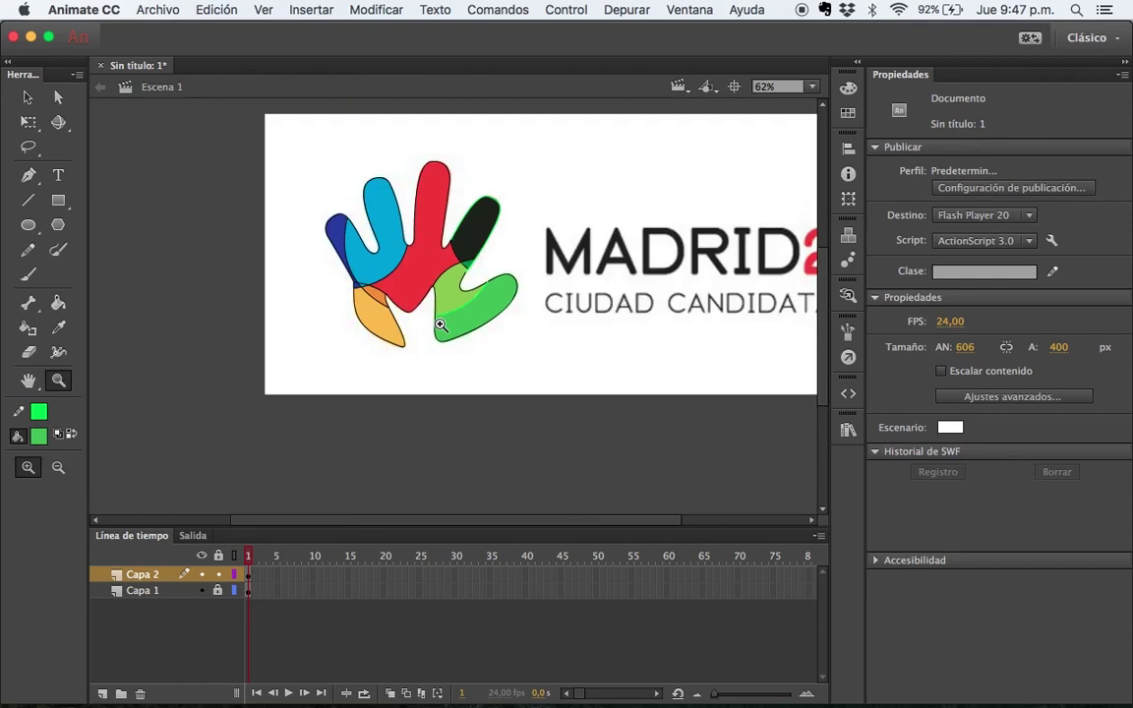
pyautogui.click(202, 591)
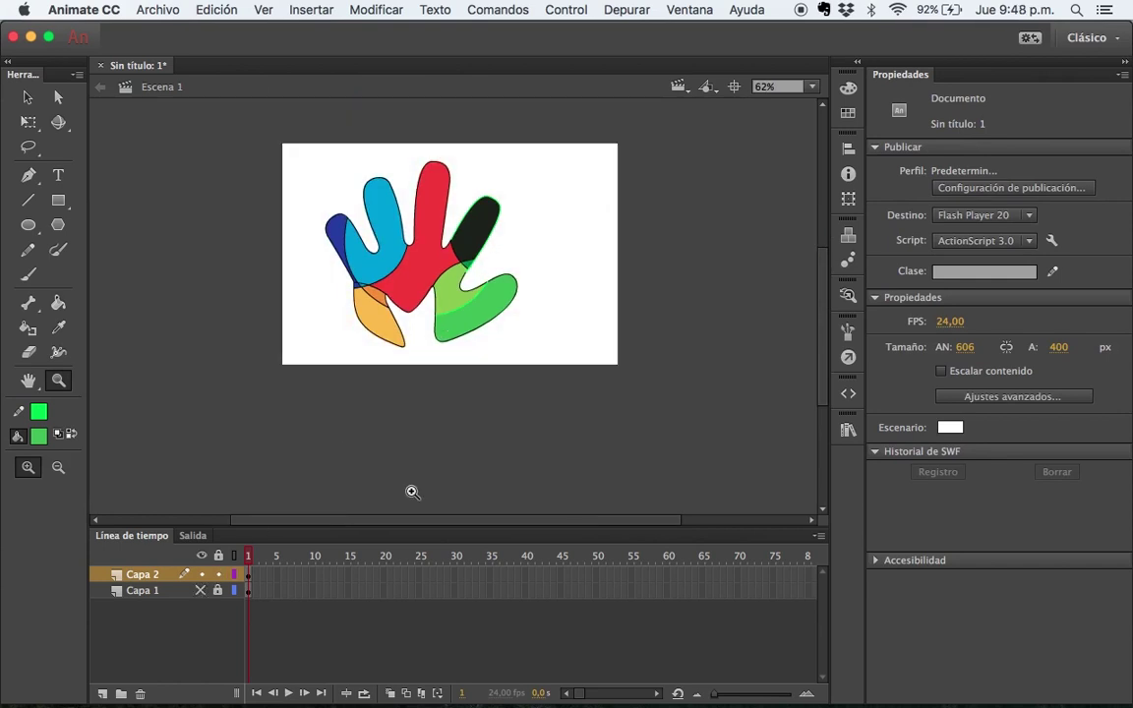
pyautogui.press('v')
pyautogui.doubleClick(500, 233)
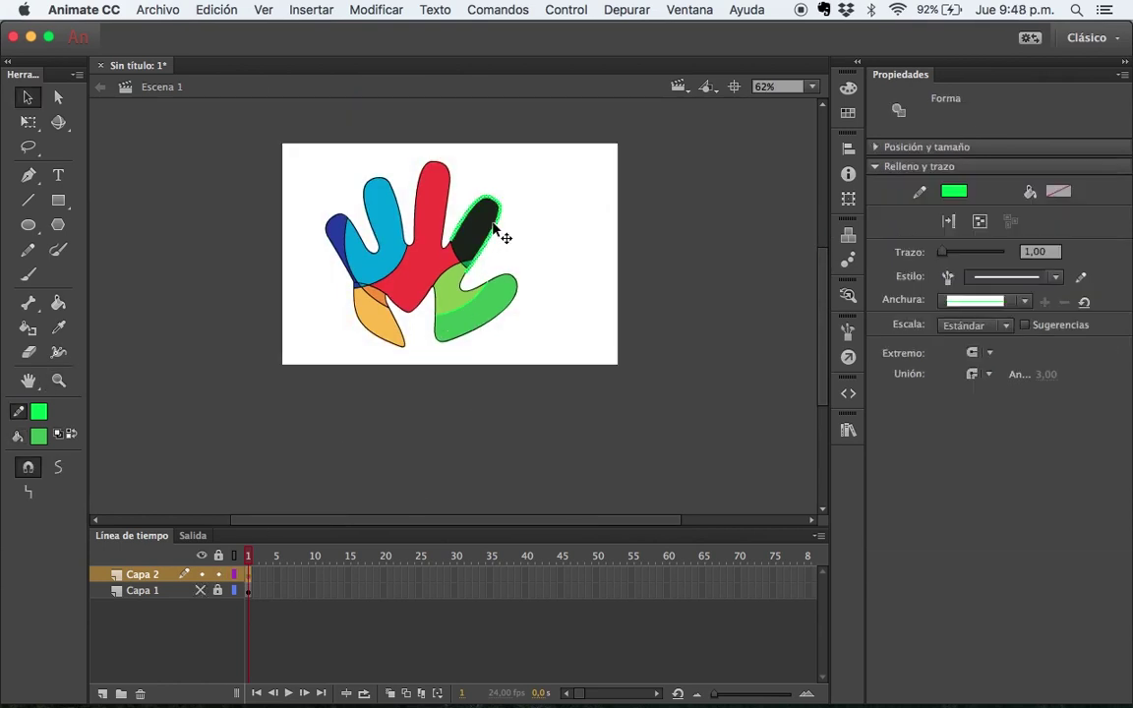
pyautogui.press('Delete')
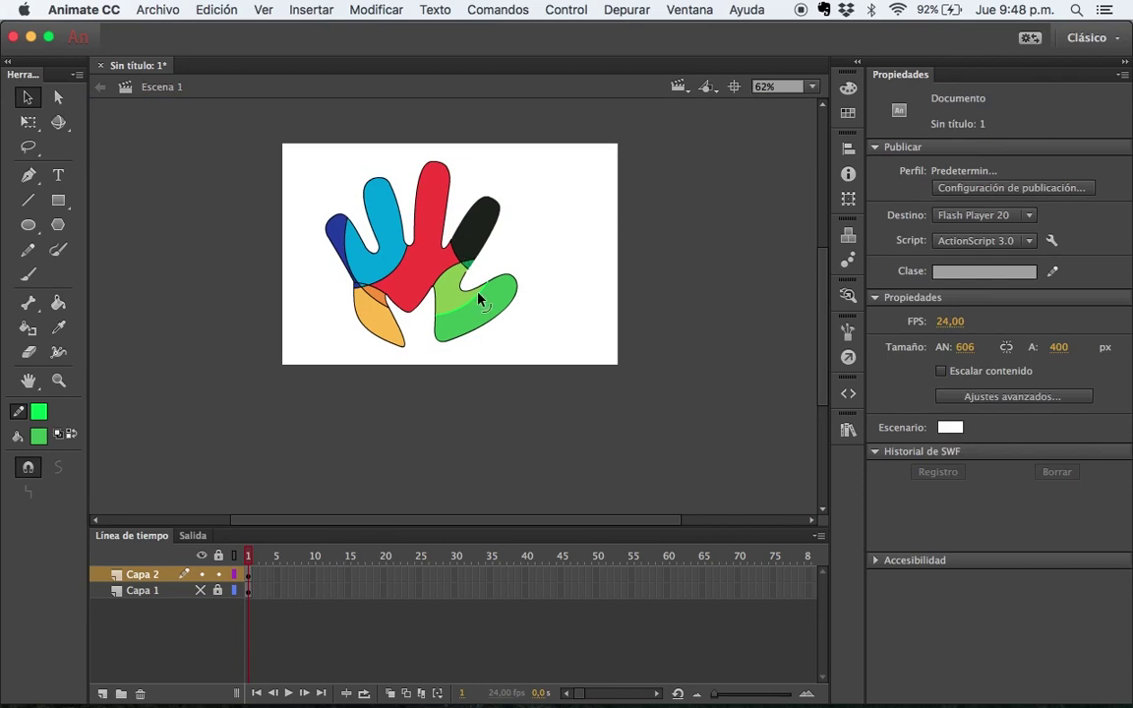
# Delete the green boundary stroke inside the thumb and all the black outlines, leaving only the coloured fills
pyautogui.click(479, 299)
pyautogui.press('Delete')
pyautogui.doubleClick(463, 287)
pyautogui.press('Delete')
pyautogui.press('z')
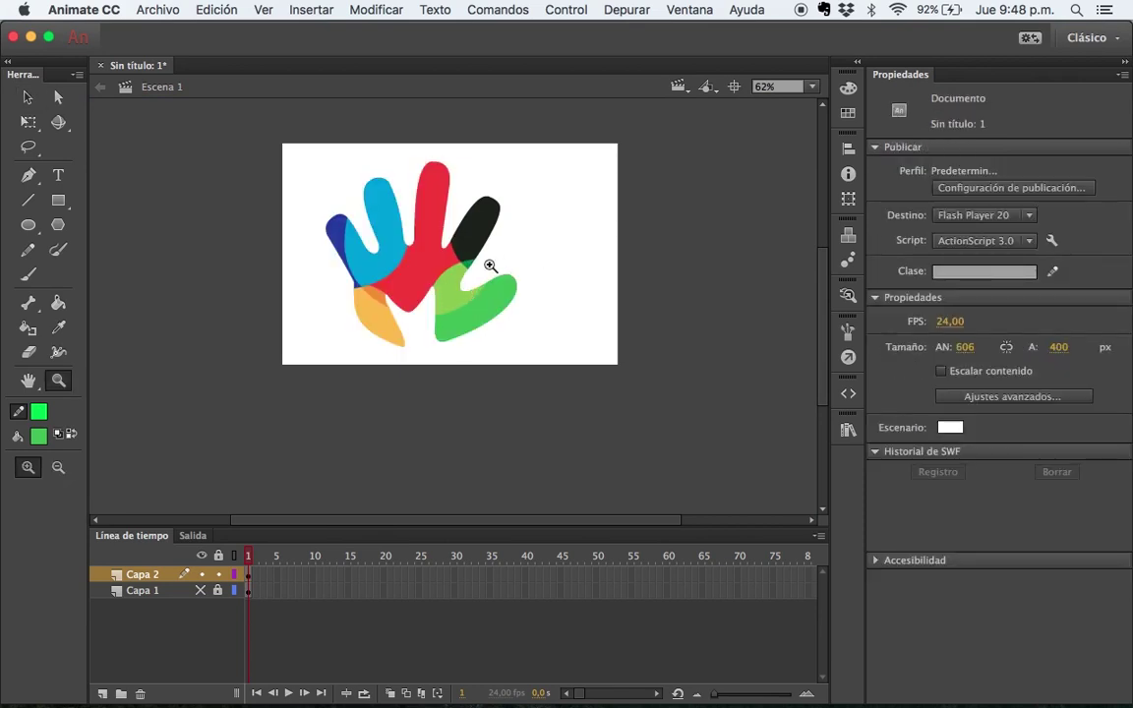
pyautogui.click(477, 251)
pyautogui.hscroll(-3, 431, 279)
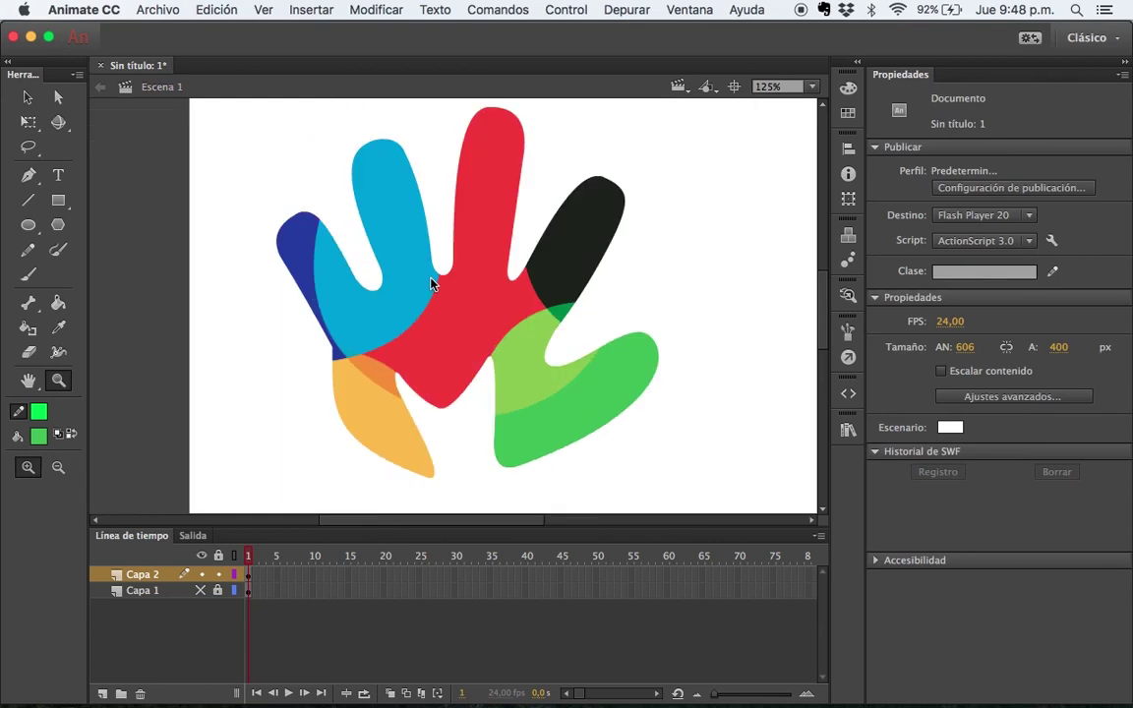